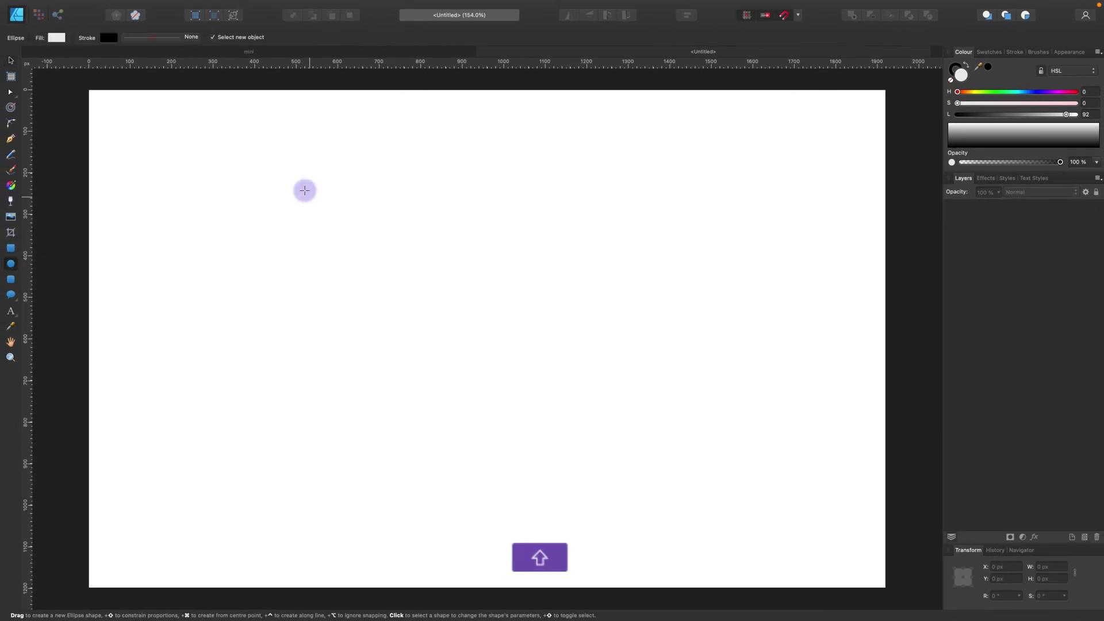
# Draw a perfect circle and give it a teal fill (HSL 188/53/52).
pyautogui.moveTo(304, 192)
pyautogui.mouseDown()
pyautogui.moveTo(467, 352)
pyautogui.moveTo(707, 508)
pyautogui.moveTo(638, 465)
pyautogui.moveTo(515, 340)
pyautogui.moveTo(529, 360)
pyautogui.moveTo(719, 460)
pyautogui.moveTo(469, 332)
pyautogui.moveTo(653, 508)
pyautogui.moveTo(578, 435)
pyautogui.mouseUp()
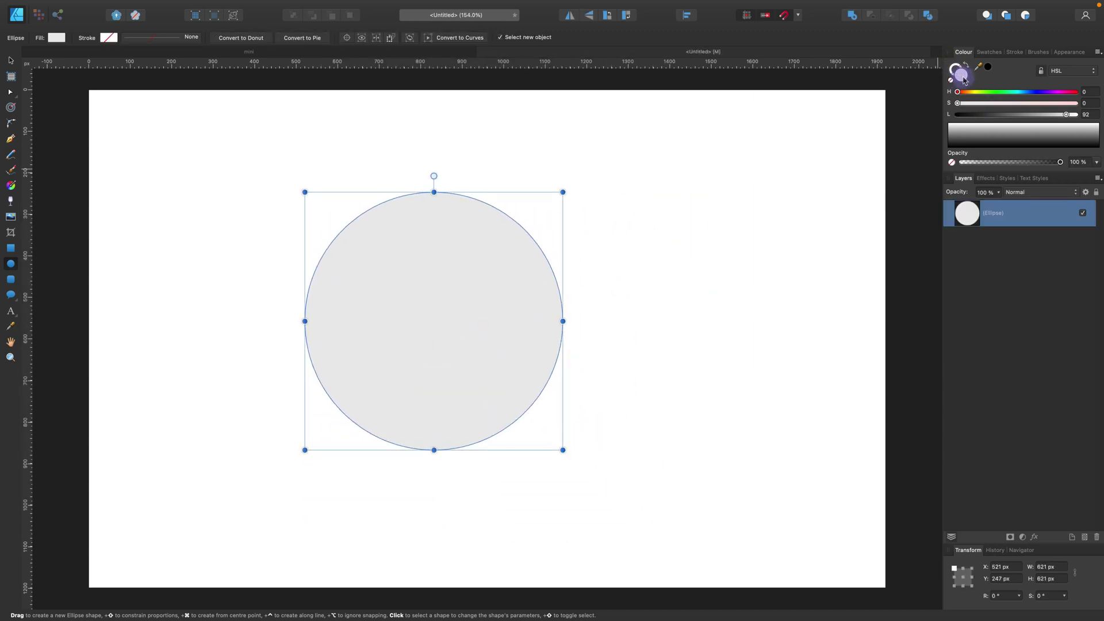
pyautogui.click(1019, 91)
pyautogui.click(1018, 103)
pyautogui.click(1018, 114)
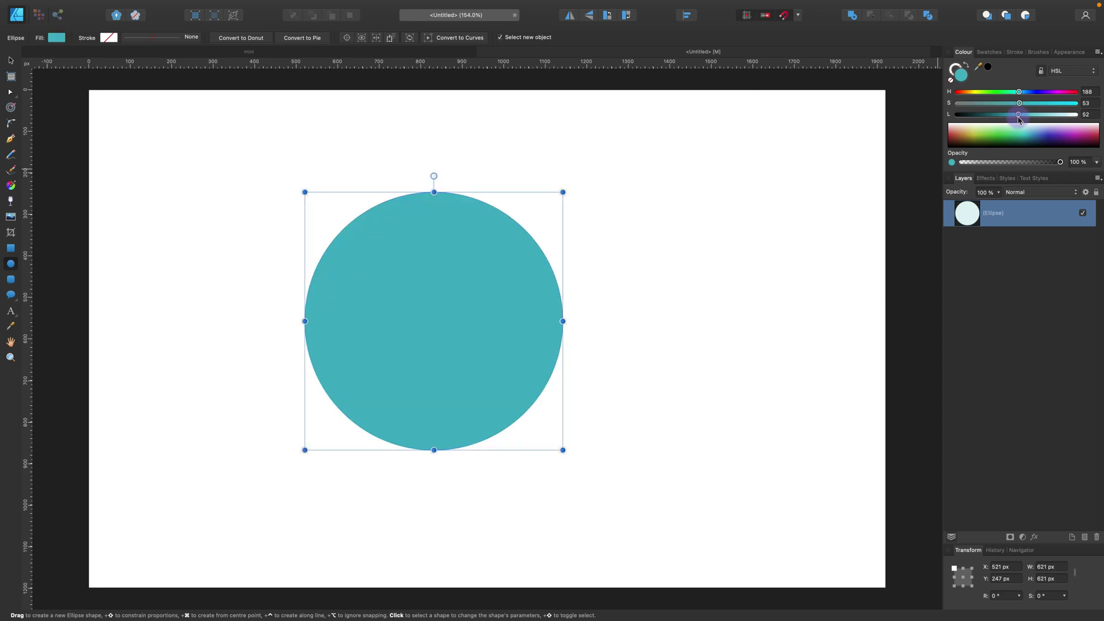
# Centre the circle horizontally and vertically on the page.
pyautogui.click(10, 63)
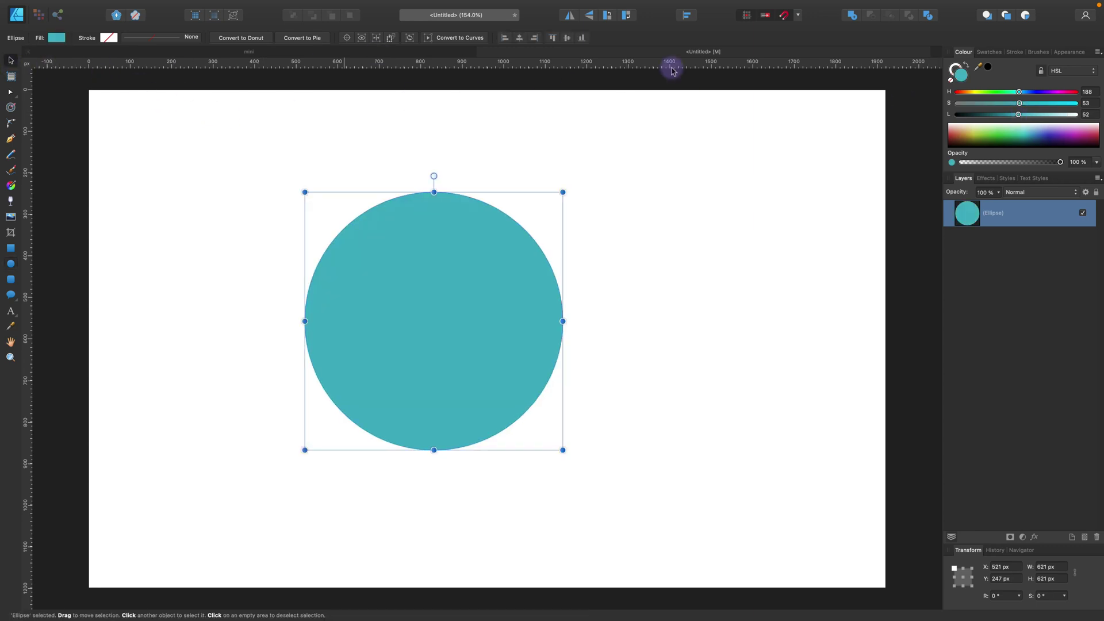
pyautogui.click(688, 15)
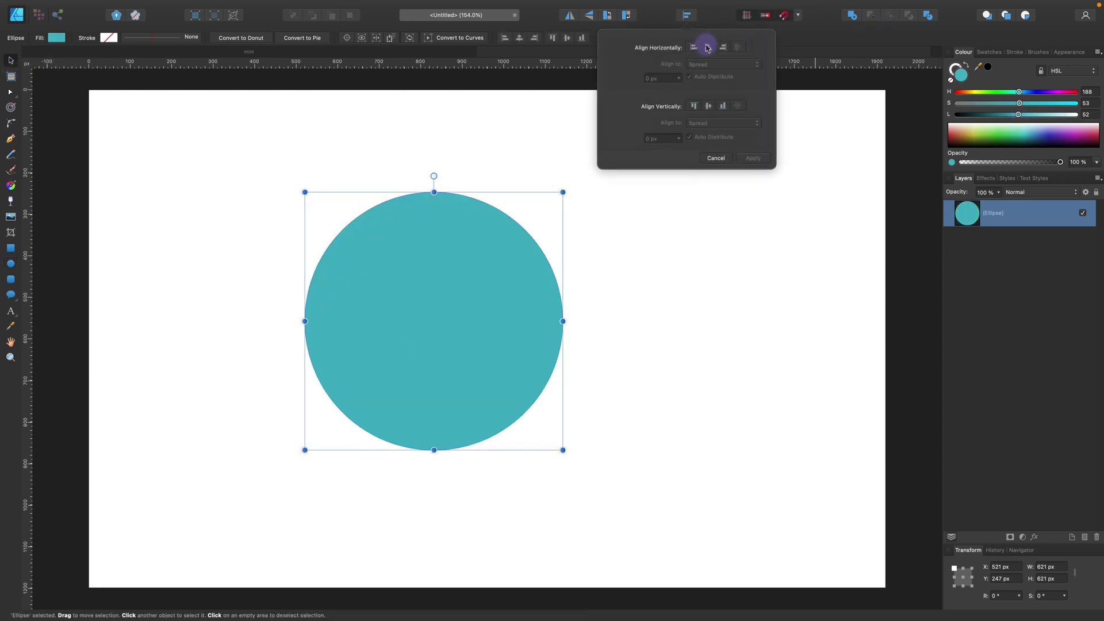
pyautogui.click(709, 47)
pyautogui.click(708, 105)
pyautogui.click(724, 223)
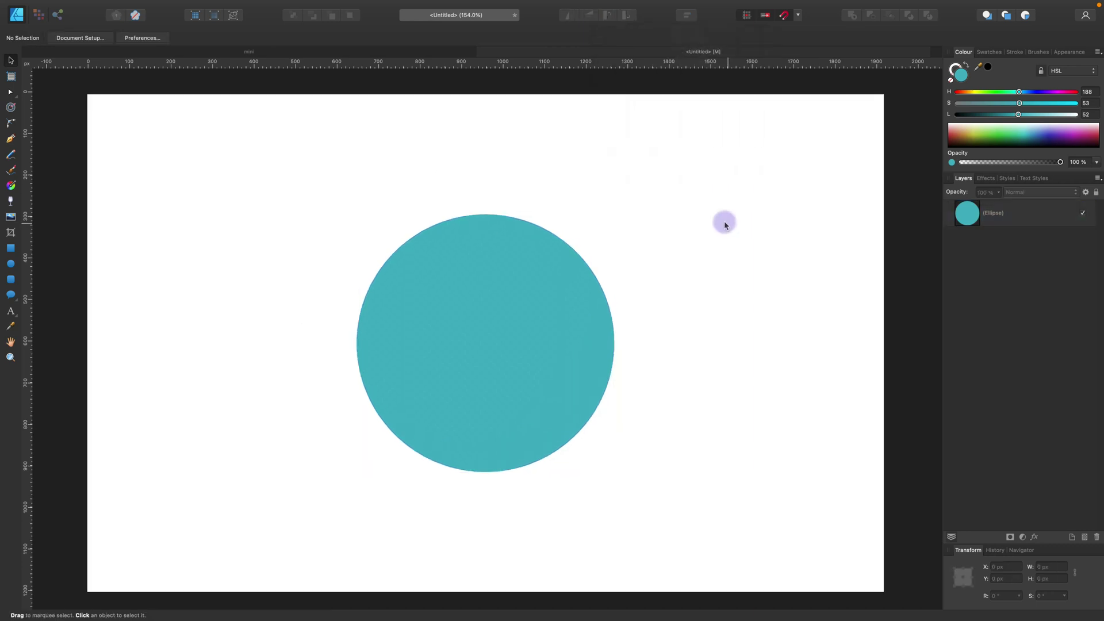
# Recentre the view on the page and select the teal circle.
pyautogui.scroll(2, 667, 270)
pyautogui.press('space')
pyautogui.moveTo(636, 358); pyautogui.dragTo(574, 394)
pyautogui.click(485, 343)
pyautogui.click(361, 310)
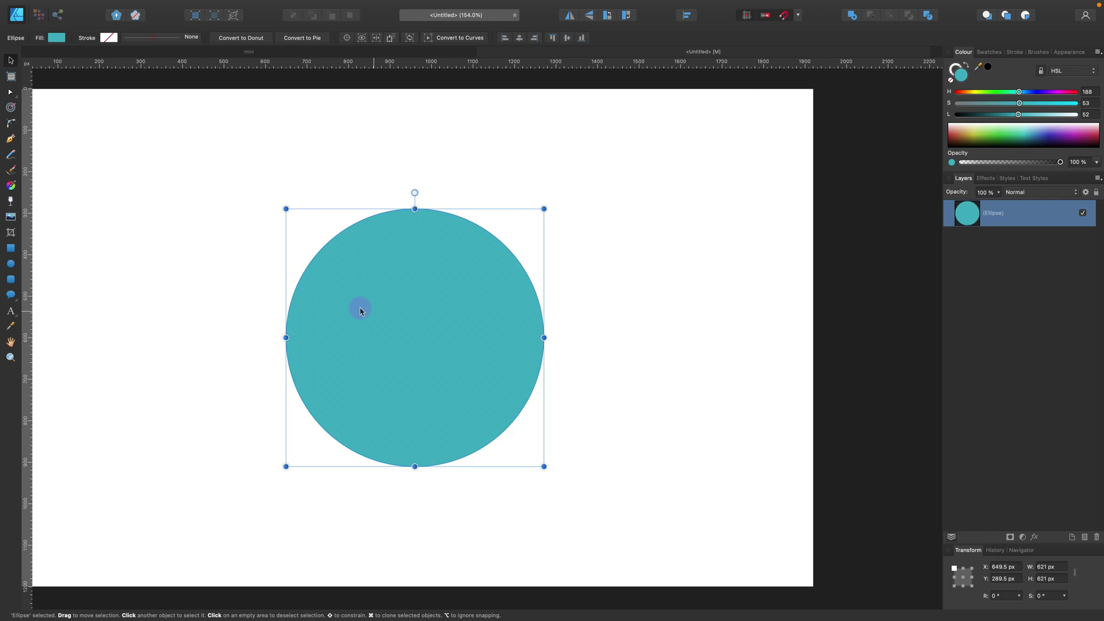
# Draw a flat dark-teal ellipse (L 32), widen it to 621 px and move it down.
pyautogui.click(10, 263)
pyautogui.moveTo(307, 312); pyautogui.dragTo(544, 346)
pyautogui.click(996, 115)
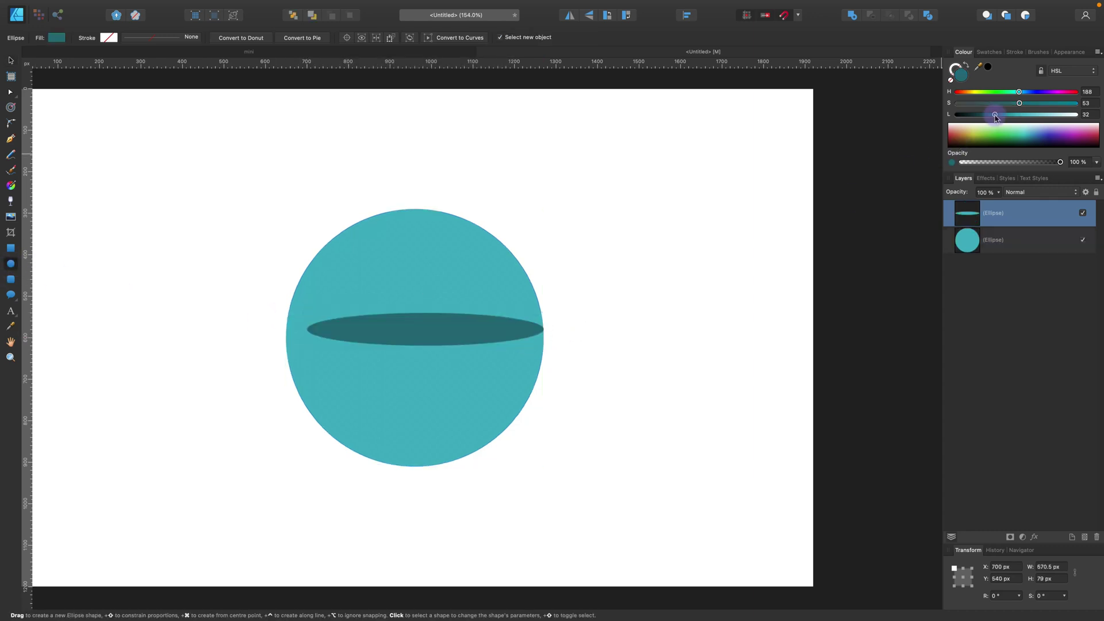
pyautogui.click(10, 59)
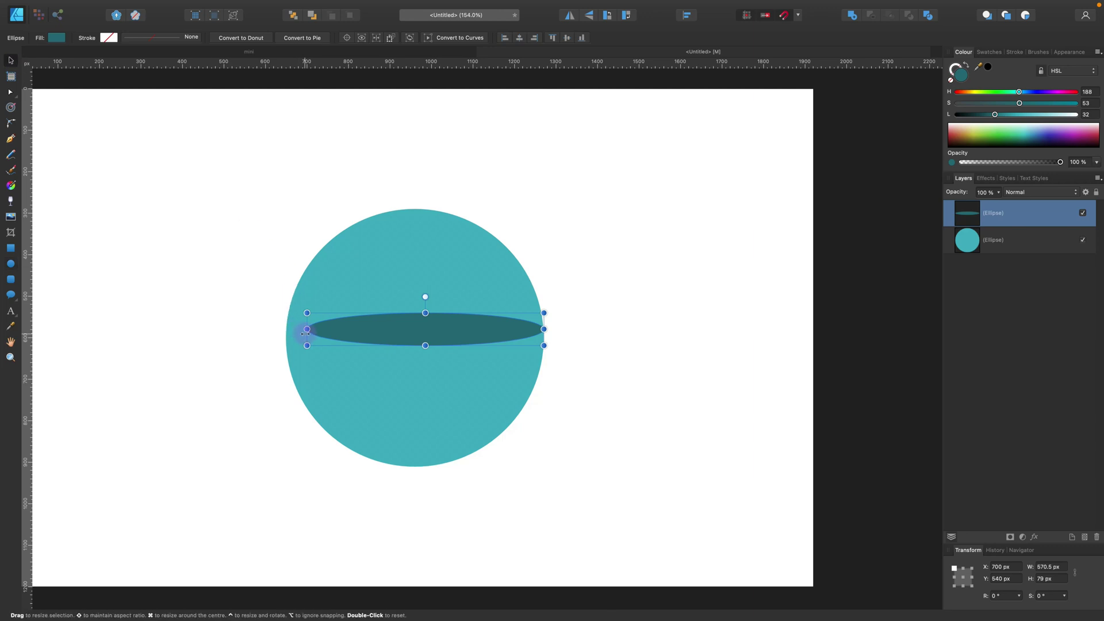
pyautogui.moveTo(307, 328); pyautogui.dragTo(286, 335)
pyautogui.click(357, 335)
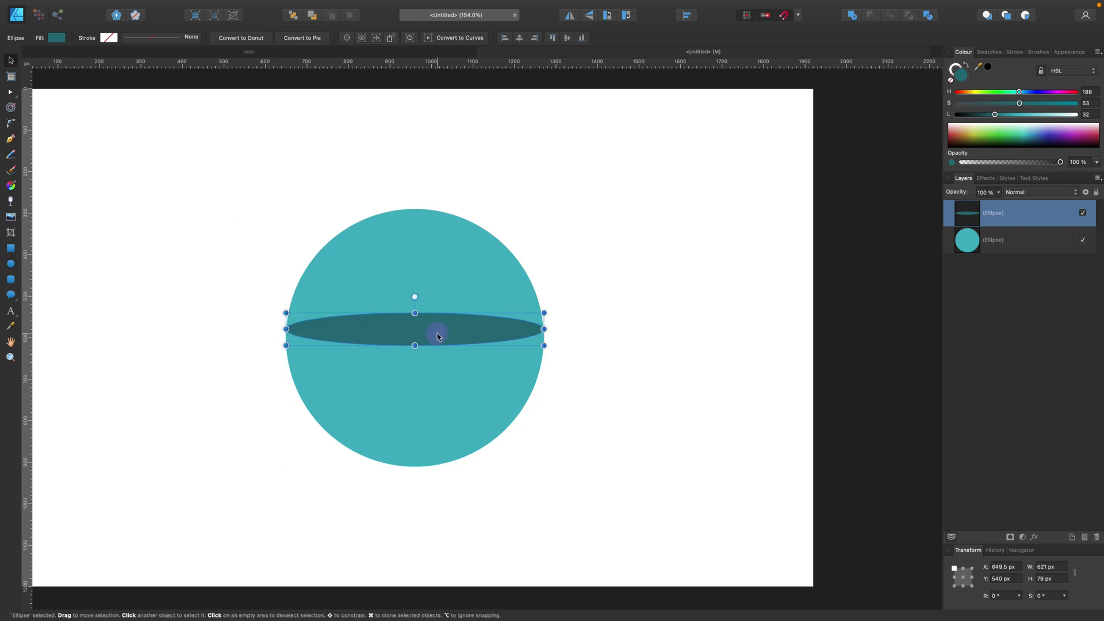
pyautogui.moveTo(437, 337); pyautogui.dragTo(436, 247)
# Shrink the top ellipse from its corners to fit the circle and centre it horizontally.
pyautogui.moveTo(546, 218); pyautogui.dragTo(506, 228)
pyautogui.moveTo(285, 264); pyautogui.dragTo(331, 257)
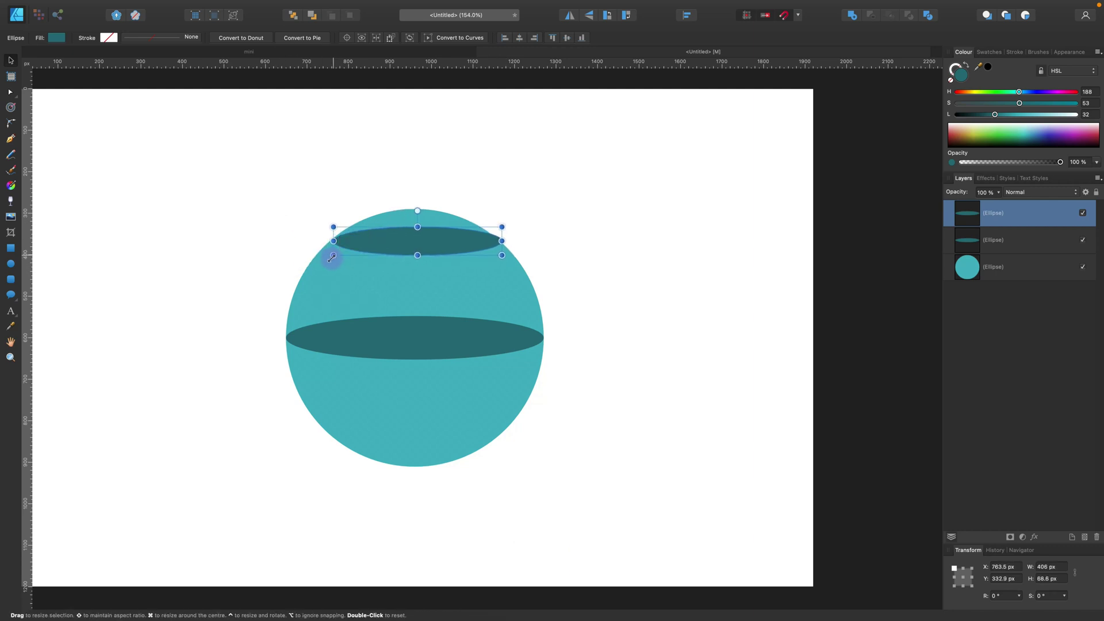
pyautogui.press('super+equal')
pyautogui.press('super+equal')
pyautogui.press('super+equal')
pyautogui.press('super+equal')
pyautogui.press('space')
pyautogui.moveTo(321, 240); pyautogui.dragTo(405, 456)
pyautogui.moveTo(626, 357); pyautogui.dragTo(619, 359)
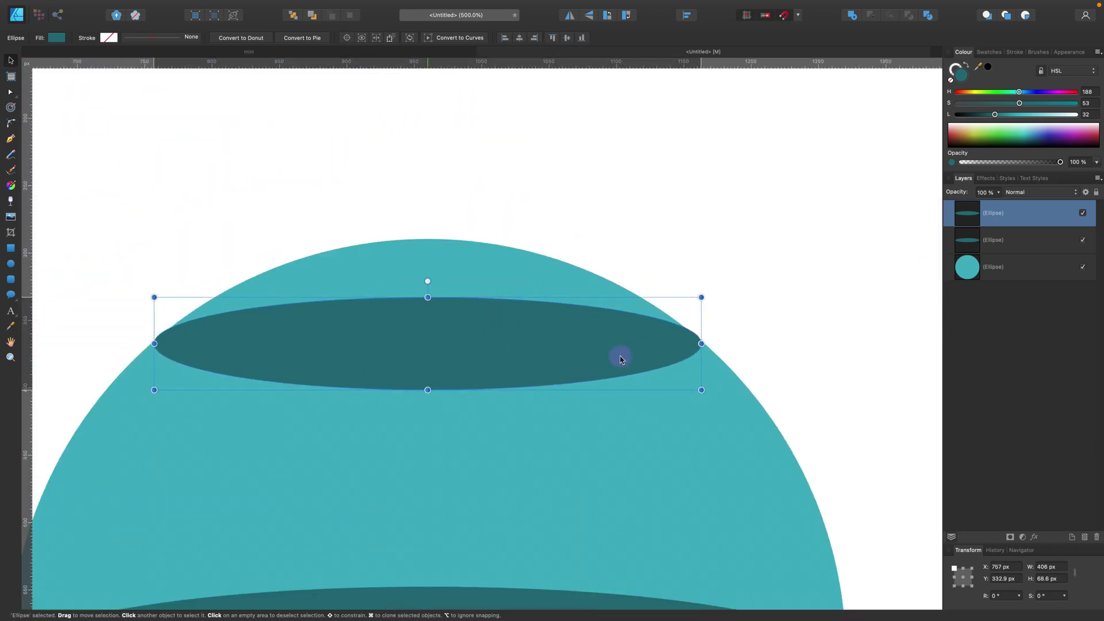
pyautogui.click(771, 288)
pyautogui.keyDown('shift'); pyautogui.click(675, 345); pyautogui.keyUp('shift')
pyautogui.moveTo(702, 390); pyautogui.dragTo(698, 390)
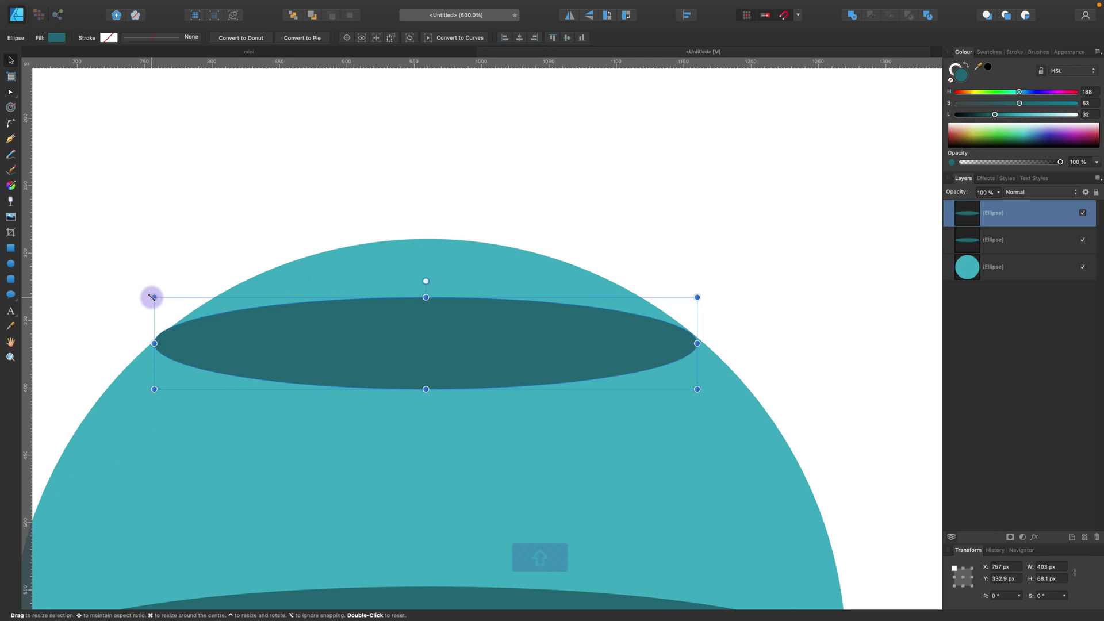
pyautogui.moveTo(154, 297); pyautogui.dragTo(154, 299)
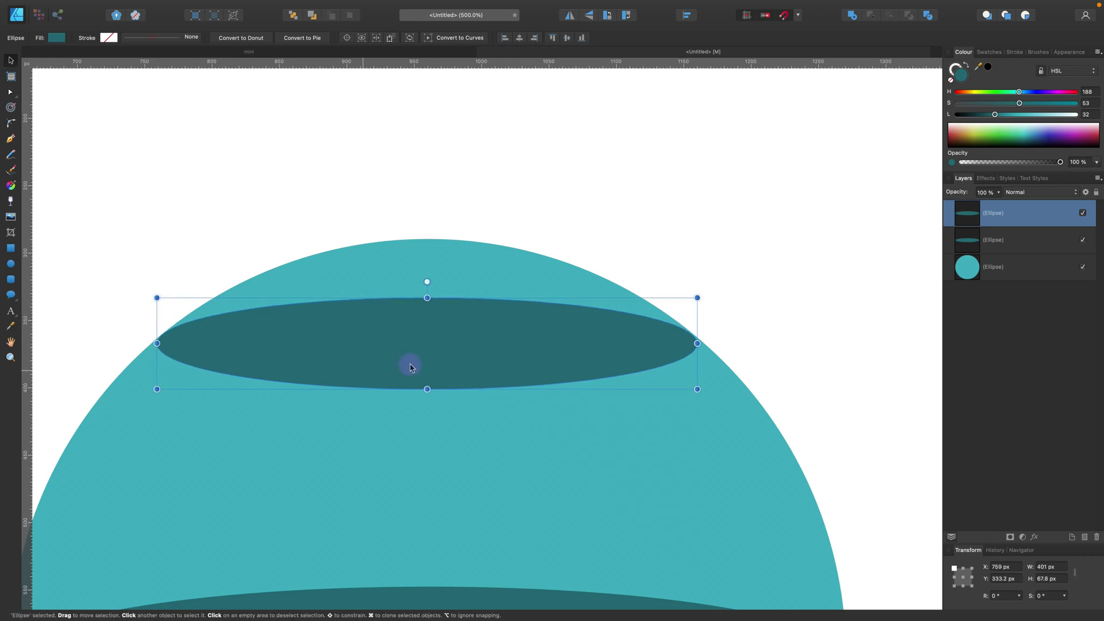
pyautogui.moveTo(460, 366); pyautogui.dragTo(457, 366)
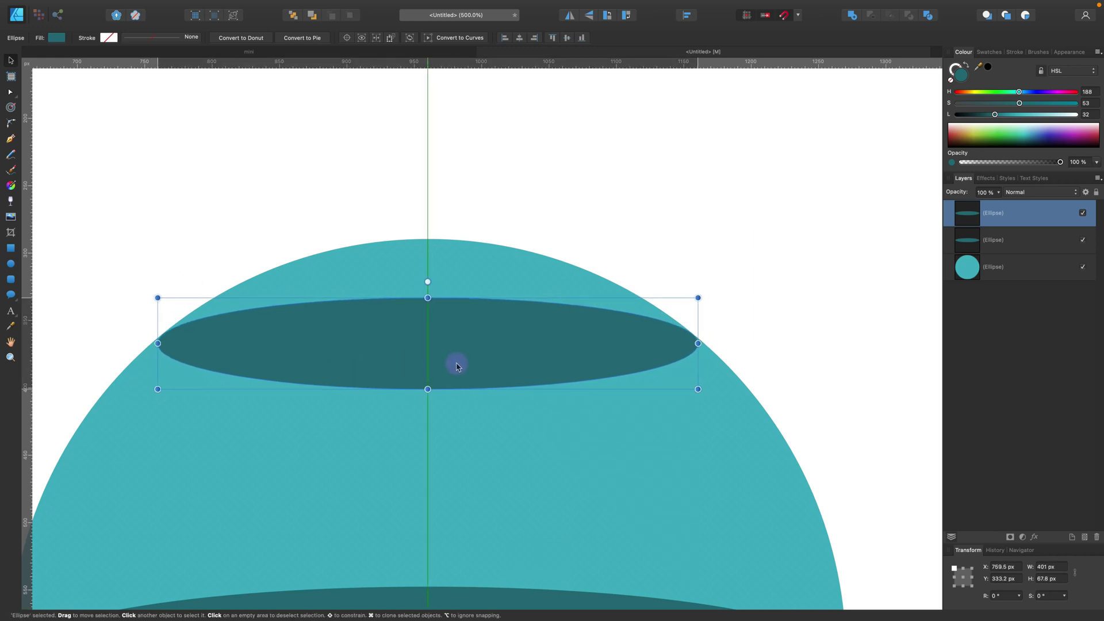
# Nudge the top ellipse up 10 px, then 2 px, so its ends meet the circle's edge.
pyautogui.press('super+minus')
pyautogui.press('super+minus')
pyautogui.press('super+minus')
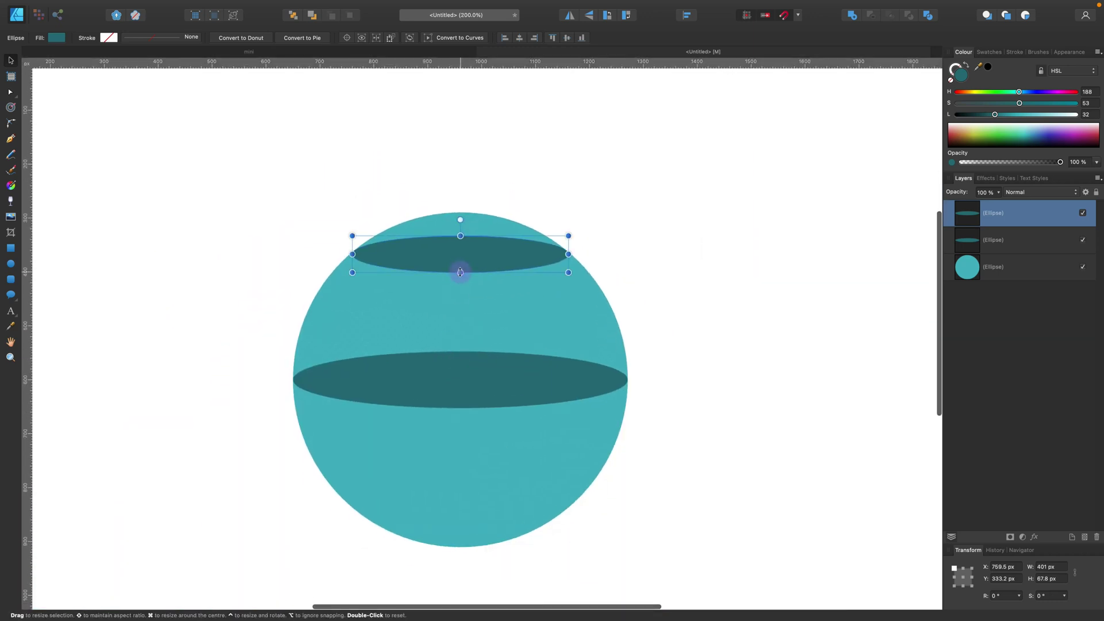
pyautogui.moveTo(460, 272); pyautogui.dragTo(460, 263)
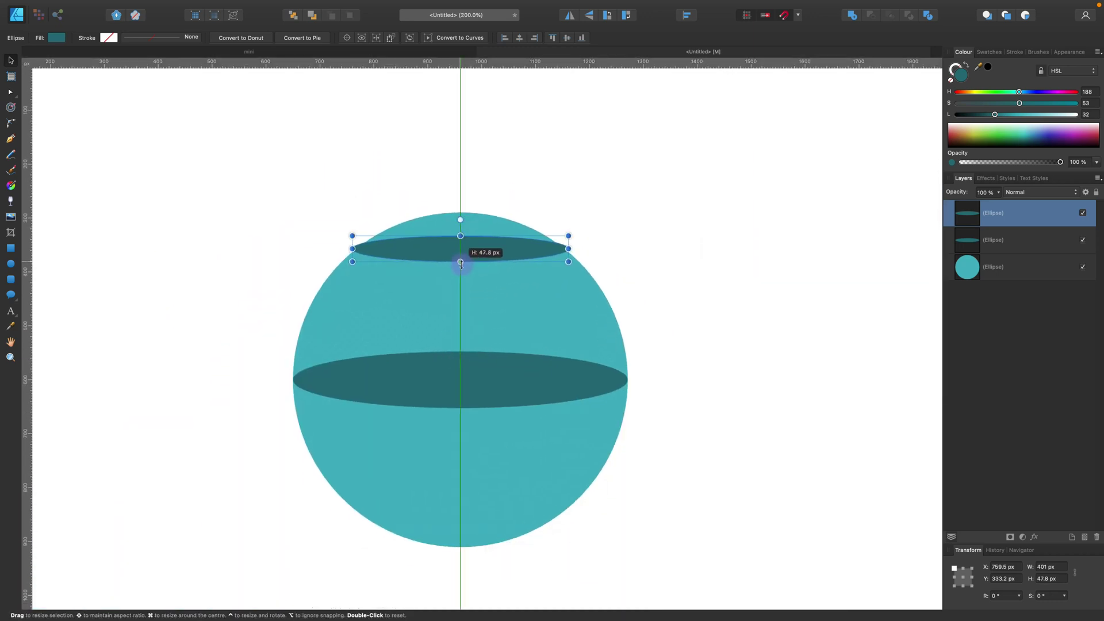
pyautogui.press('super+z')
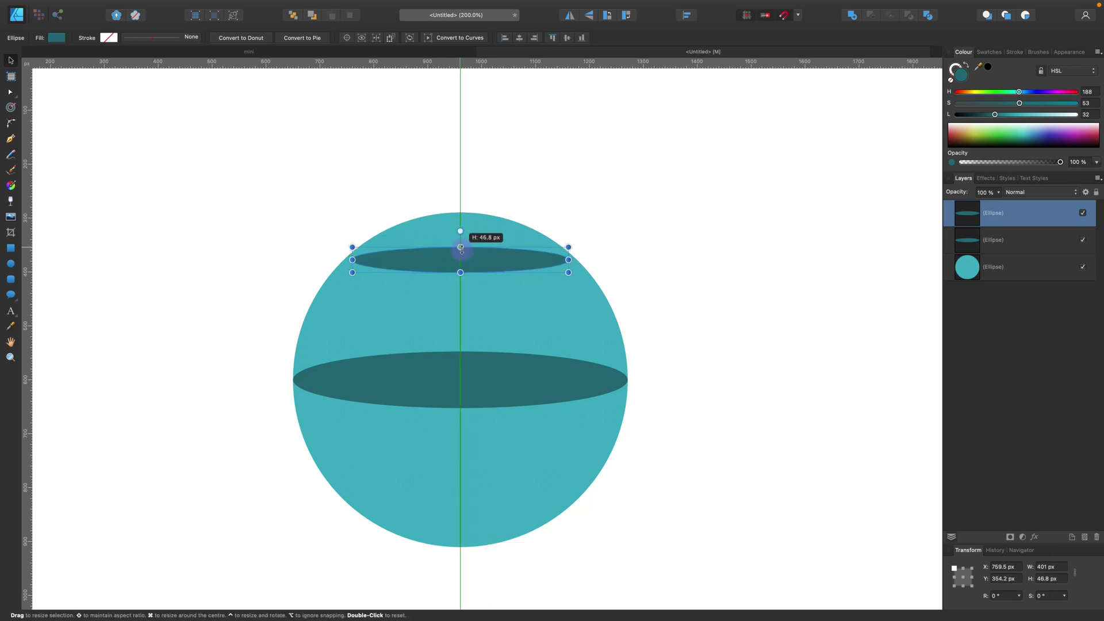
pyautogui.hotkey('shift', 'Up')
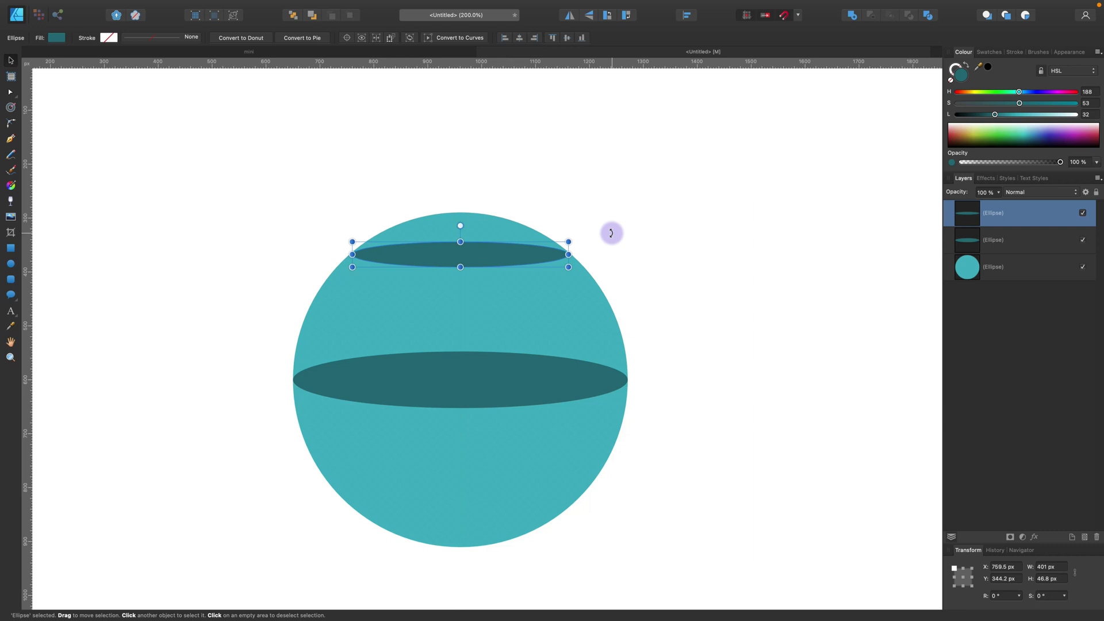
pyautogui.click(611, 233)
pyautogui.press('super+plus')
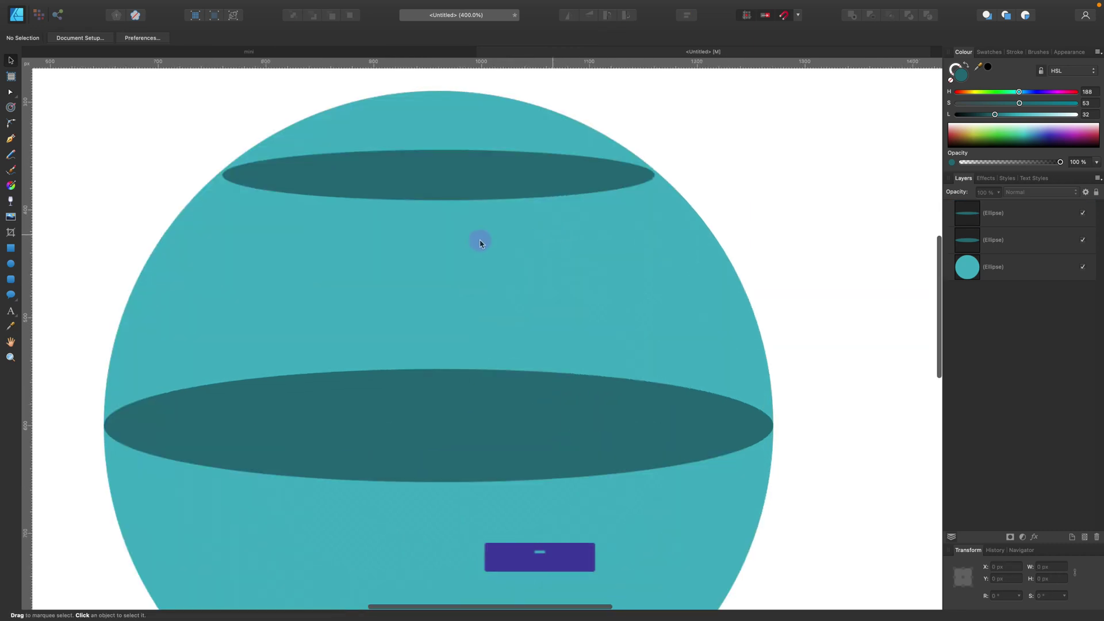
pyautogui.scroll(3, 480, 243)
pyautogui.click(427, 261)
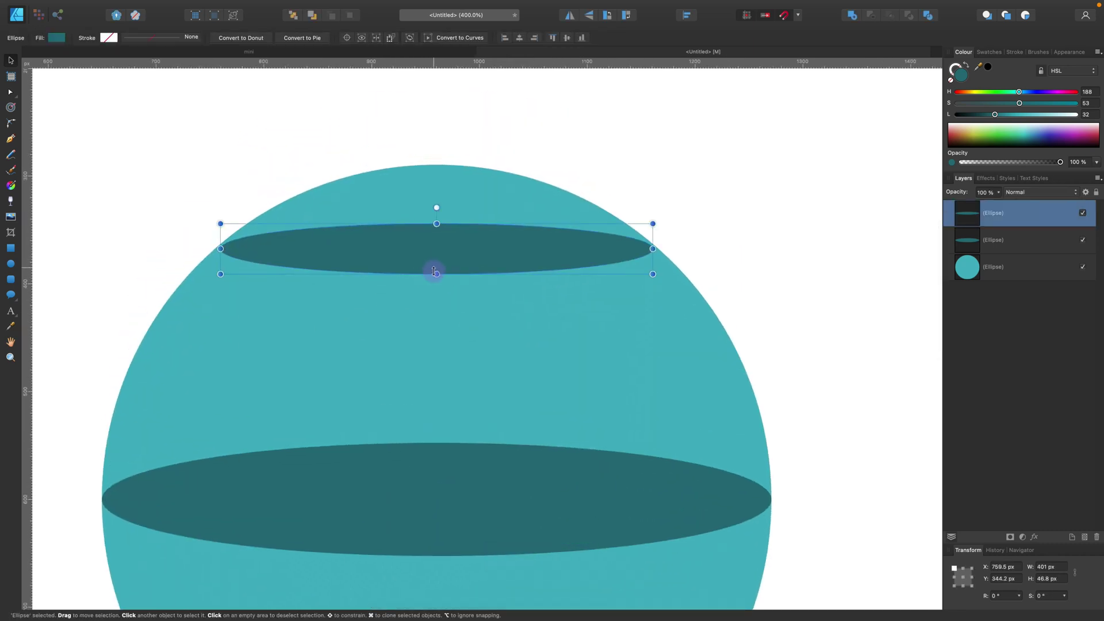
pyautogui.press('Up')
pyautogui.press('Up')
pyautogui.click(770, 286)
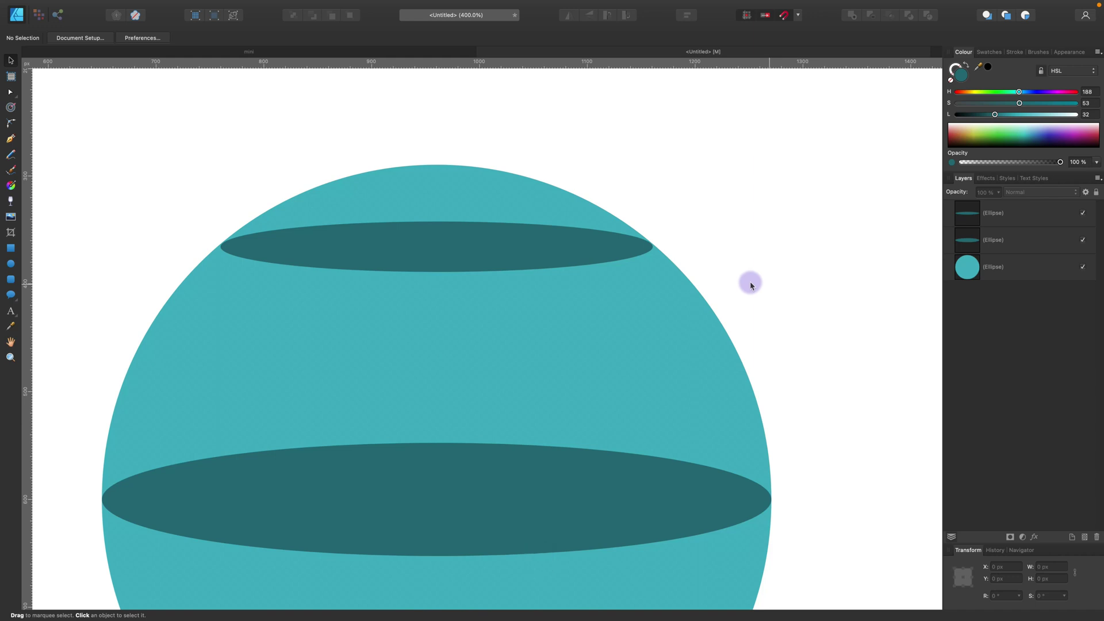
pyautogui.click(578, 257)
# Duplicate the 401 × 46.8 px top ellipse down near the circle's bottom as a third band.
pyautogui.press('super+minus')
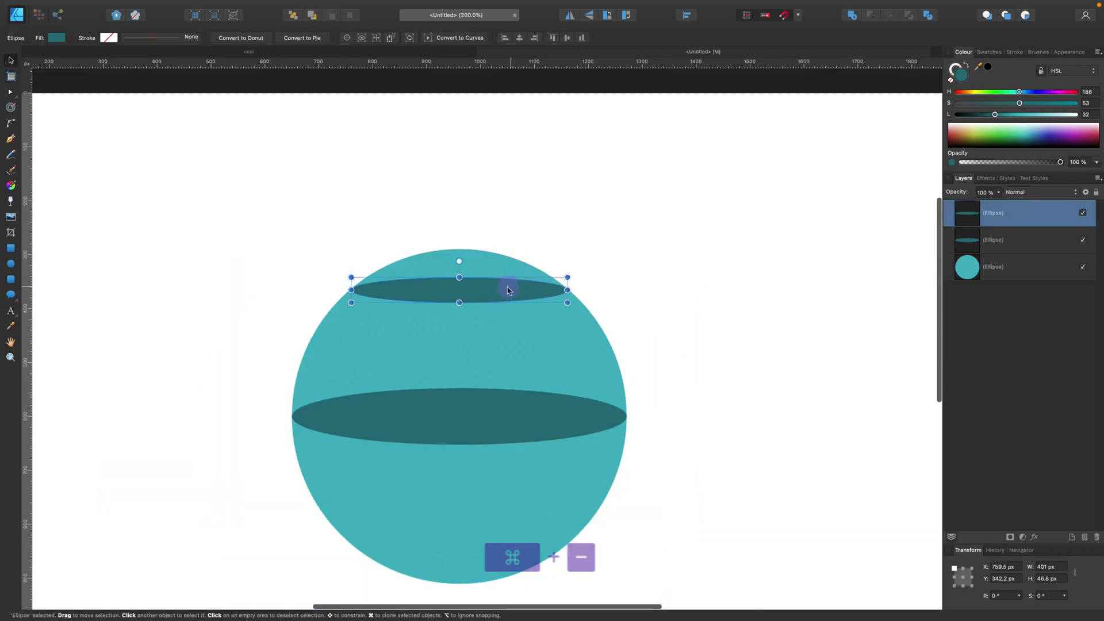
pyautogui.moveTo(513, 290); pyautogui.dragTo(554, 18)
pyautogui.press('super+equal')
pyautogui.press('super+equal')
pyautogui.press('super+equal')
pyautogui.moveTo(493, 328); pyautogui.dragTo(492, 370)
pyautogui.click(639, 463)
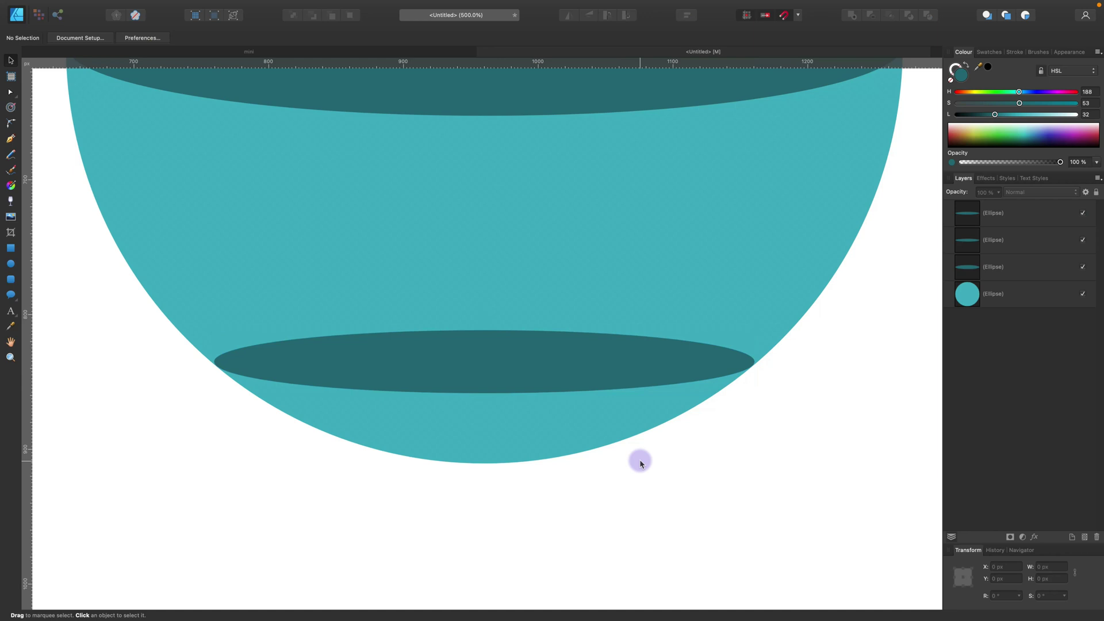
pyautogui.moveTo(529, 185); pyautogui.dragTo(503, 317)
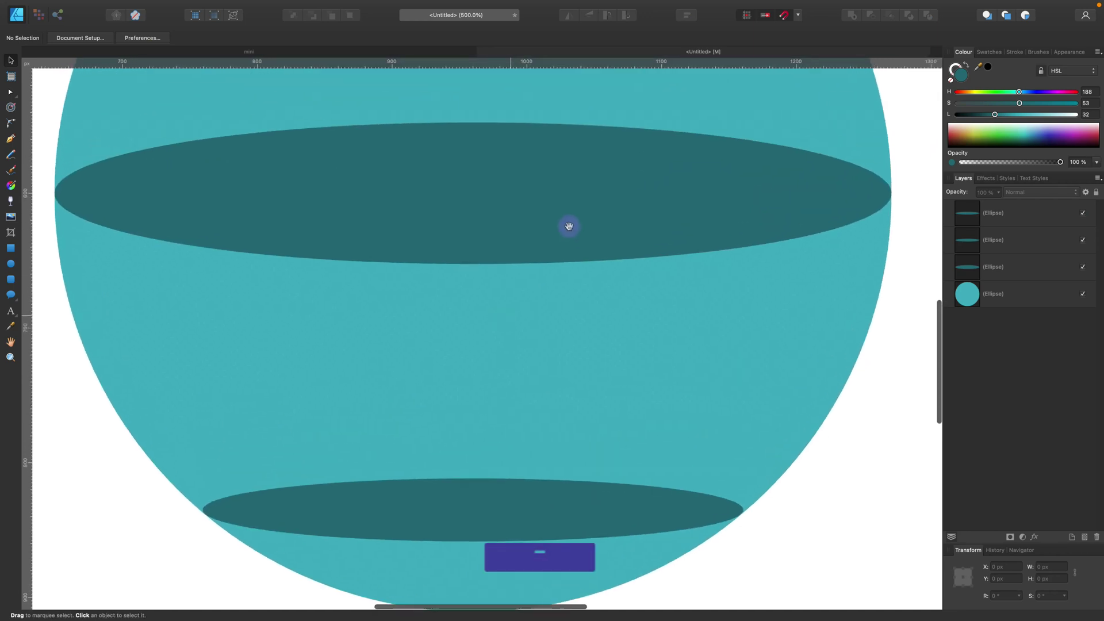
pyautogui.press('super+minus')
pyautogui.press('super+minus')
pyautogui.press('super+minus')
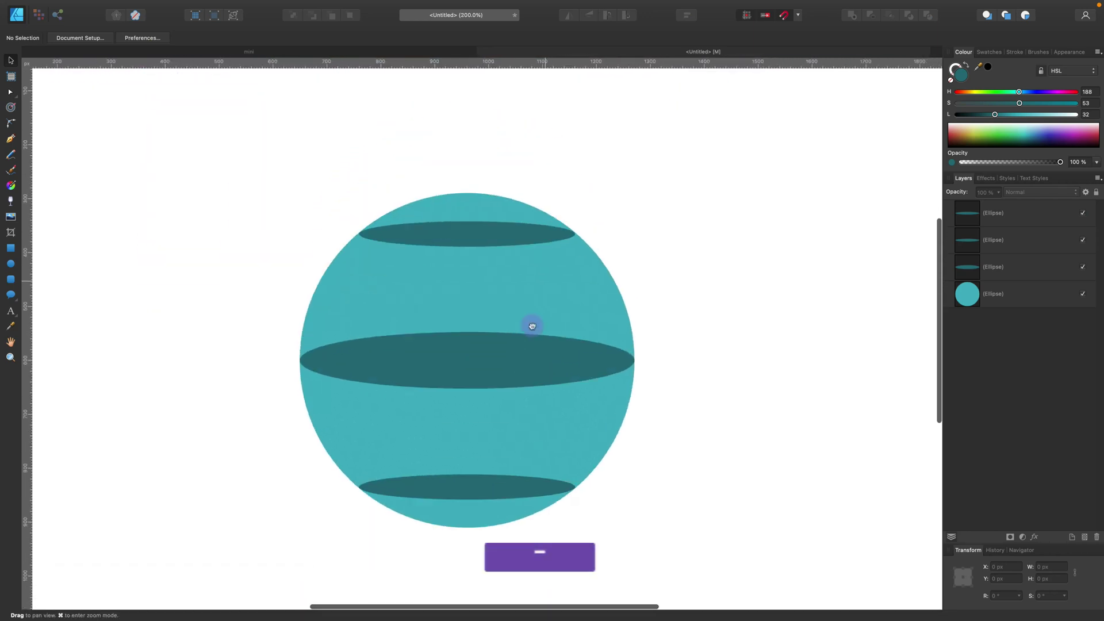
pyautogui.scroll(2, 532, 326)
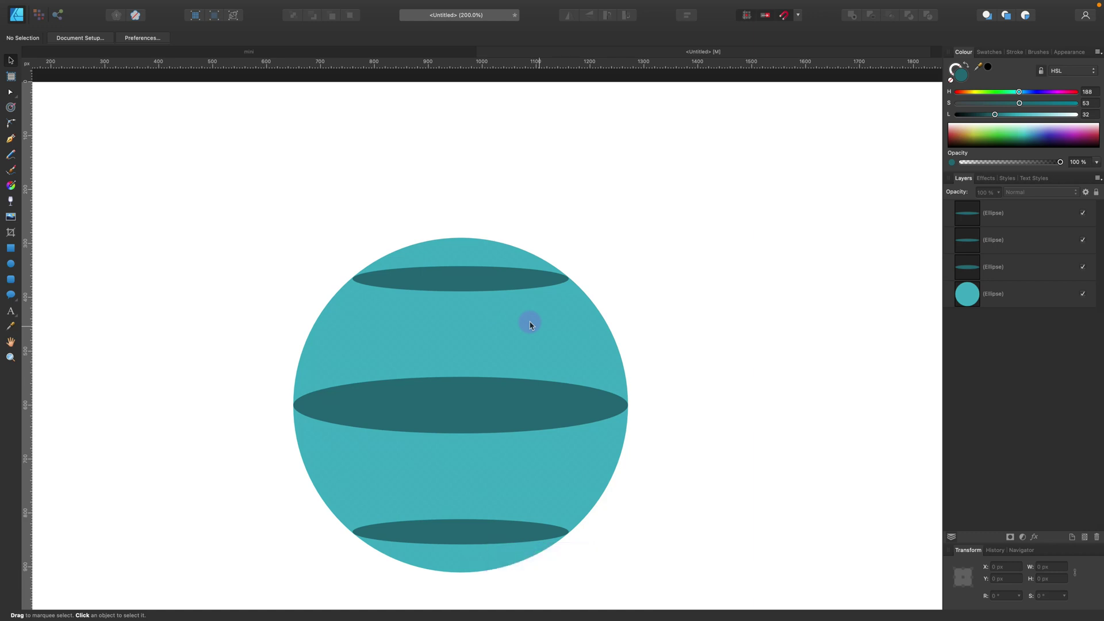
pyautogui.press('super+minus')
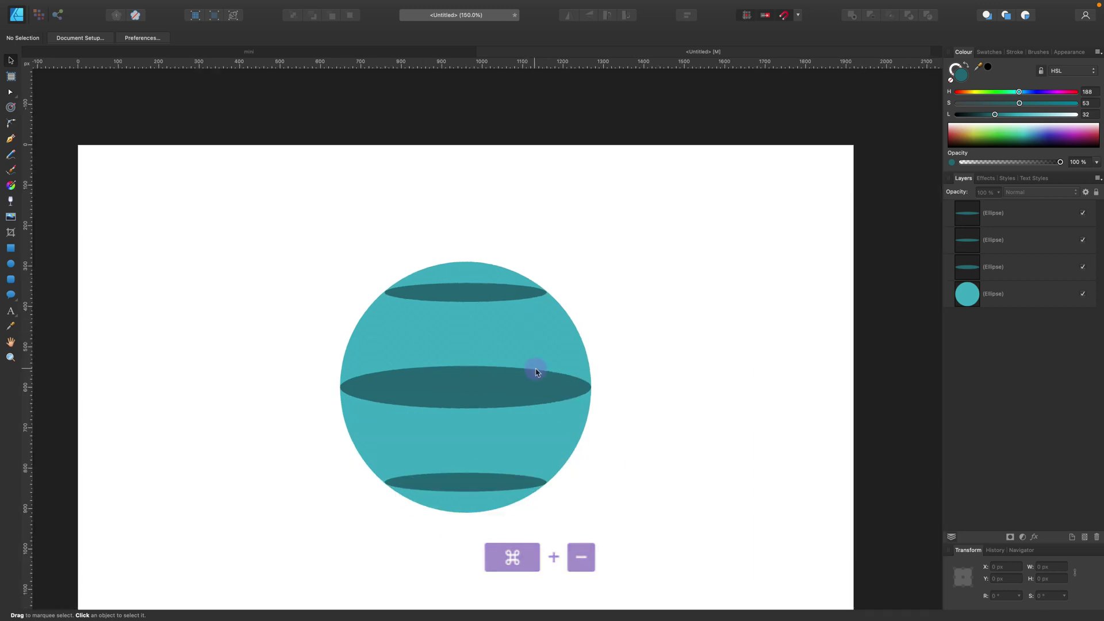
# Duplicate the circle to the left and cut it into a half-circle with a rectangle.
pyautogui.click(568, 458)
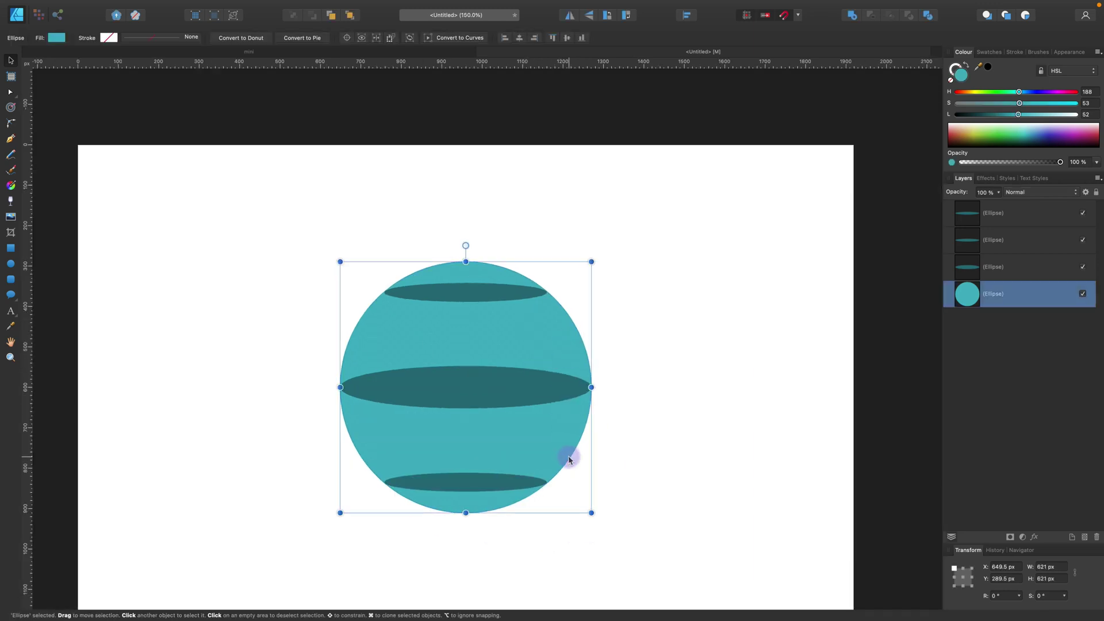
pyautogui.moveTo(562, 456); pyautogui.dragTo(372, 456)
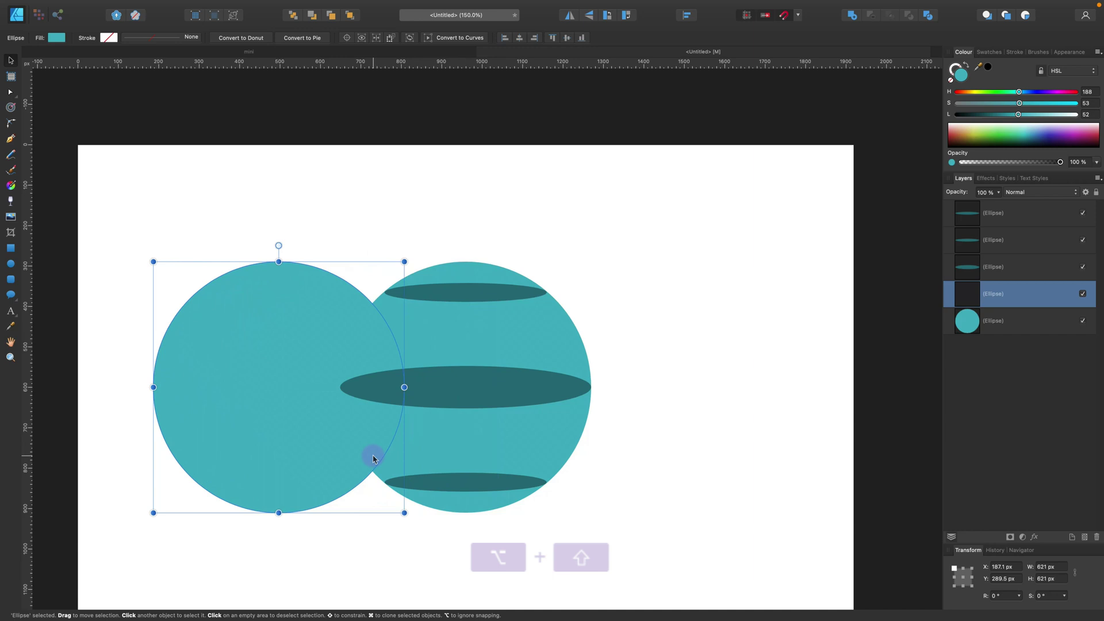
pyautogui.click(11, 248)
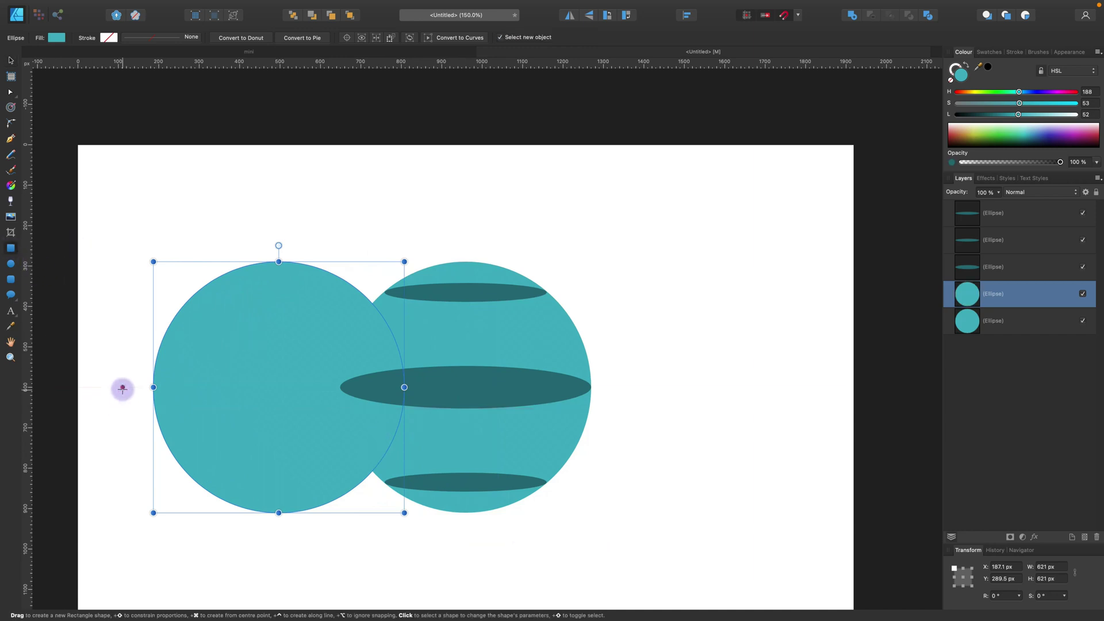
pyautogui.moveTo(122, 388); pyautogui.dragTo(466, 579)
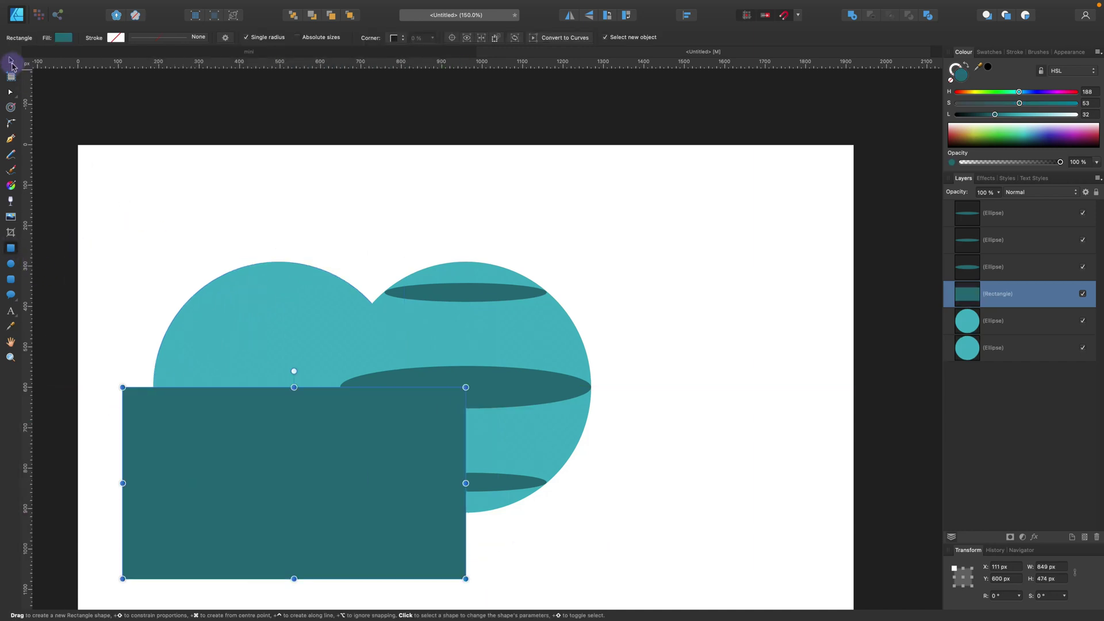
pyautogui.click(10, 60)
pyautogui.keyDown('shift'); pyautogui.click(296, 276); pyautogui.keyUp('shift')
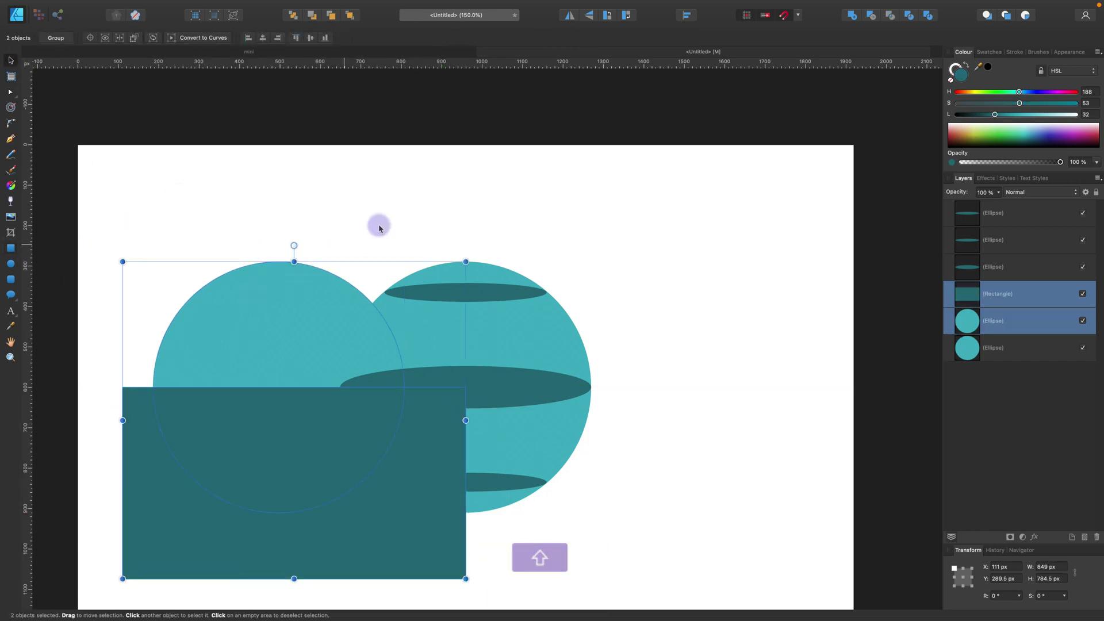
pyautogui.click(889, 16)
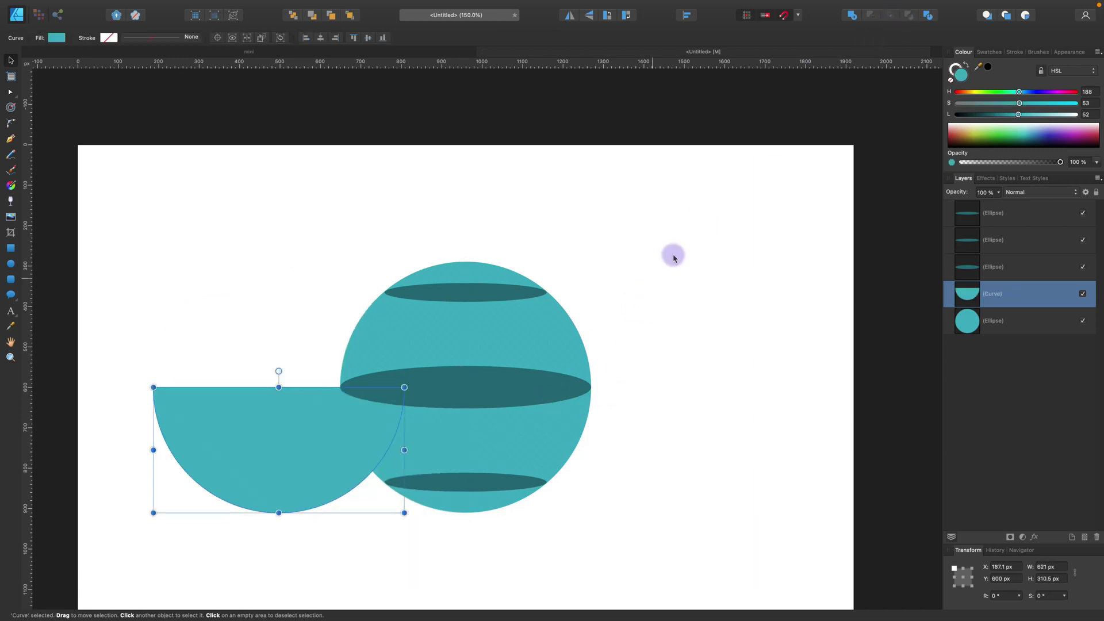
# Move the sphere right and copy its middle band onto the half-circle as the rim.
pyautogui.moveTo(680, 229); pyautogui.dragTo(285, 573)
pyautogui.moveTo(459, 482); pyautogui.dragTo(593, 486)
pyautogui.click(463, 512)
pyautogui.moveTo(536, 394); pyautogui.dragTo(286, 387)
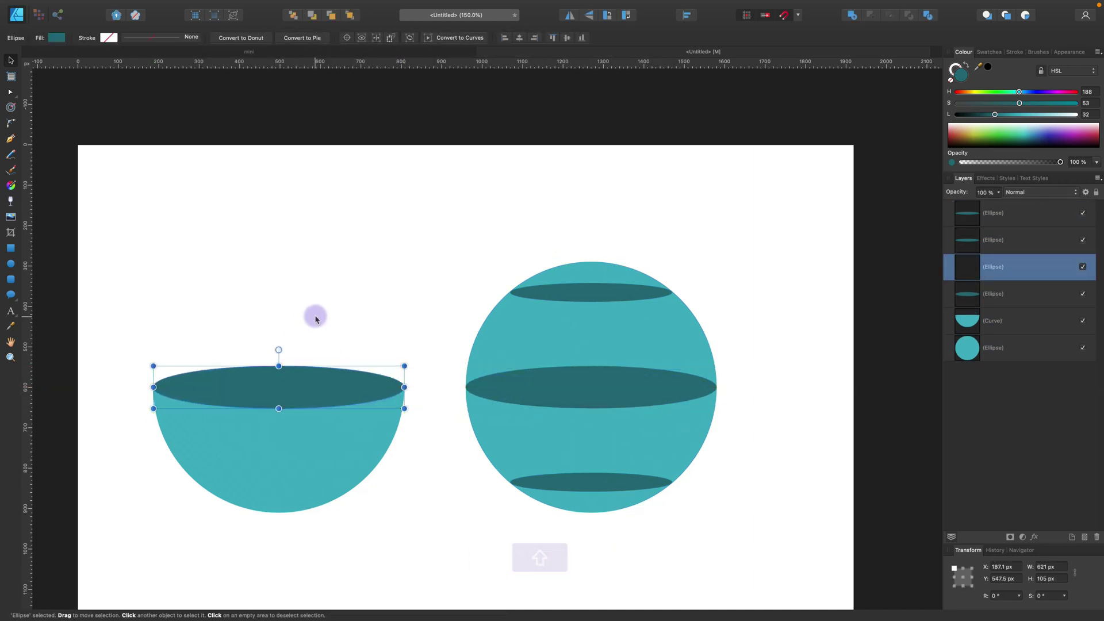
# Paste a rim ellipse copy, shrink it to 565 px wide, nudge it up and darken it to L 20.
pyautogui.click(315, 319)
pyautogui.click(318, 388)
pyautogui.press('super+v')
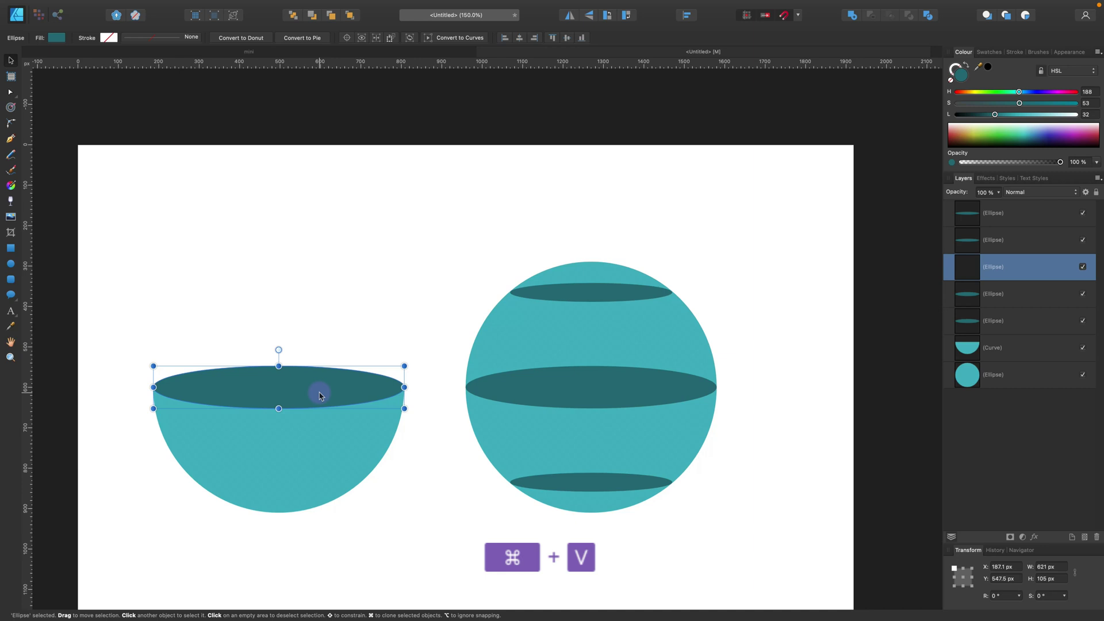
pyautogui.moveTo(404, 408); pyautogui.dragTo(395, 387)
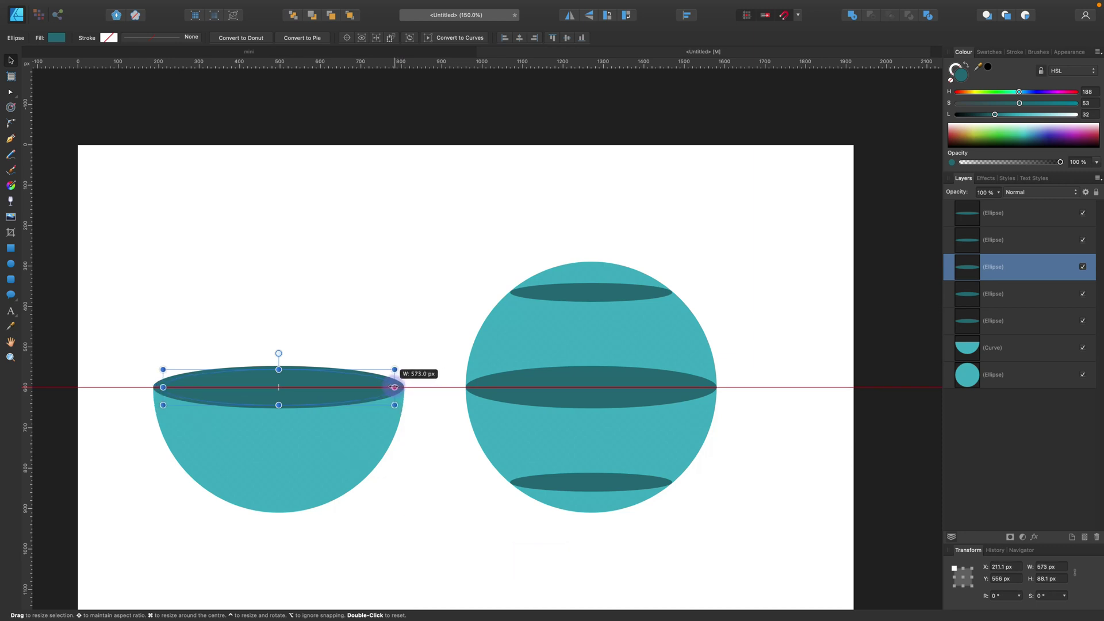
pyautogui.moveTo(393, 387); pyautogui.dragTo(393, 387)
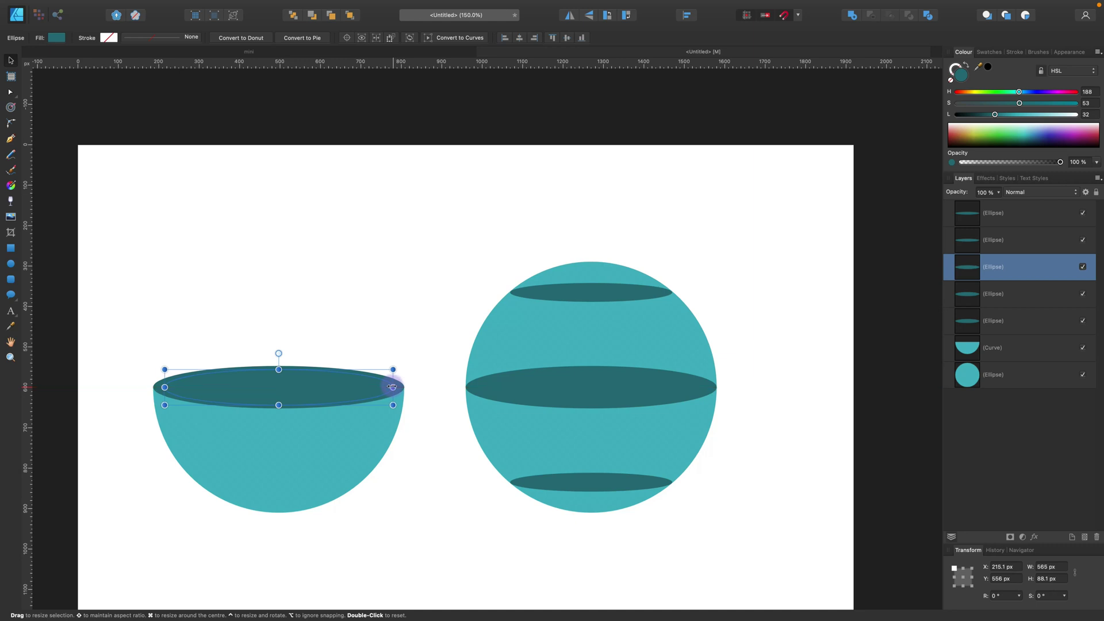
pyautogui.click(402, 322)
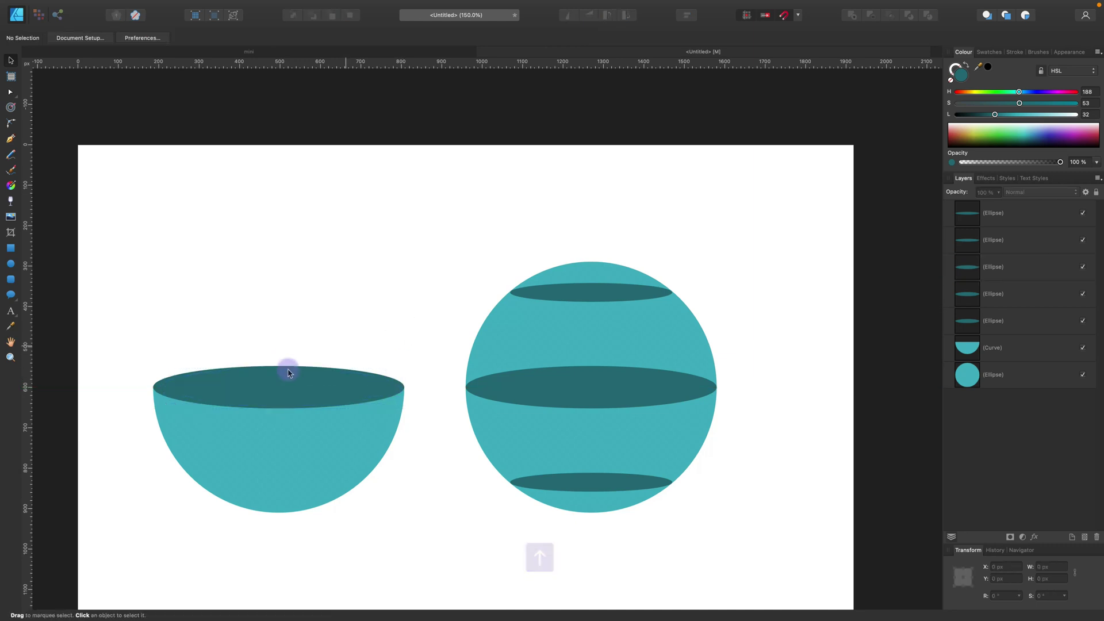
pyautogui.moveTo(291, 386); pyautogui.dragTo(291, 385)
pyautogui.keyDown('super'); pyautogui.click(283, 431); pyautogui.keyUp('super')
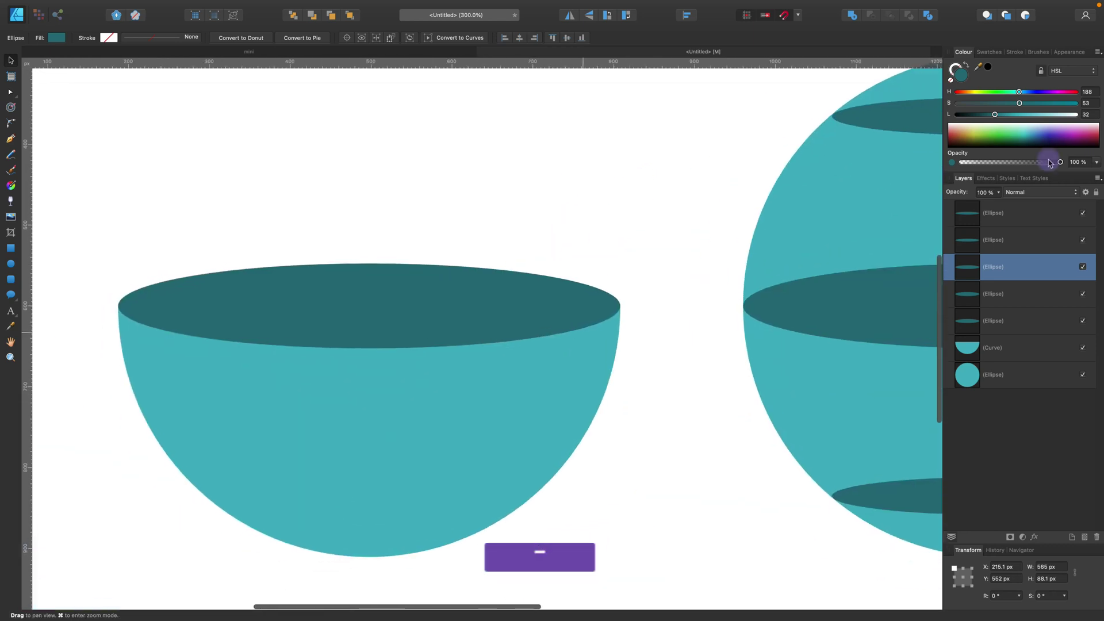
pyautogui.click(980, 114)
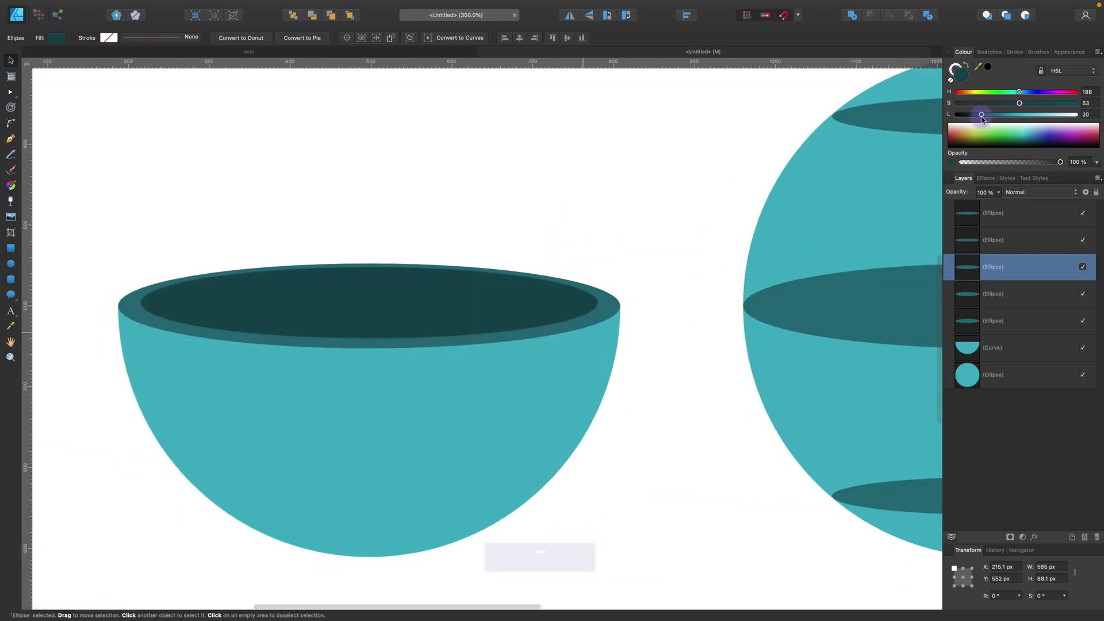
# Draw a 439.4 px circle over the half-bowl, centred on its rim line.
pyautogui.click(630, 155)
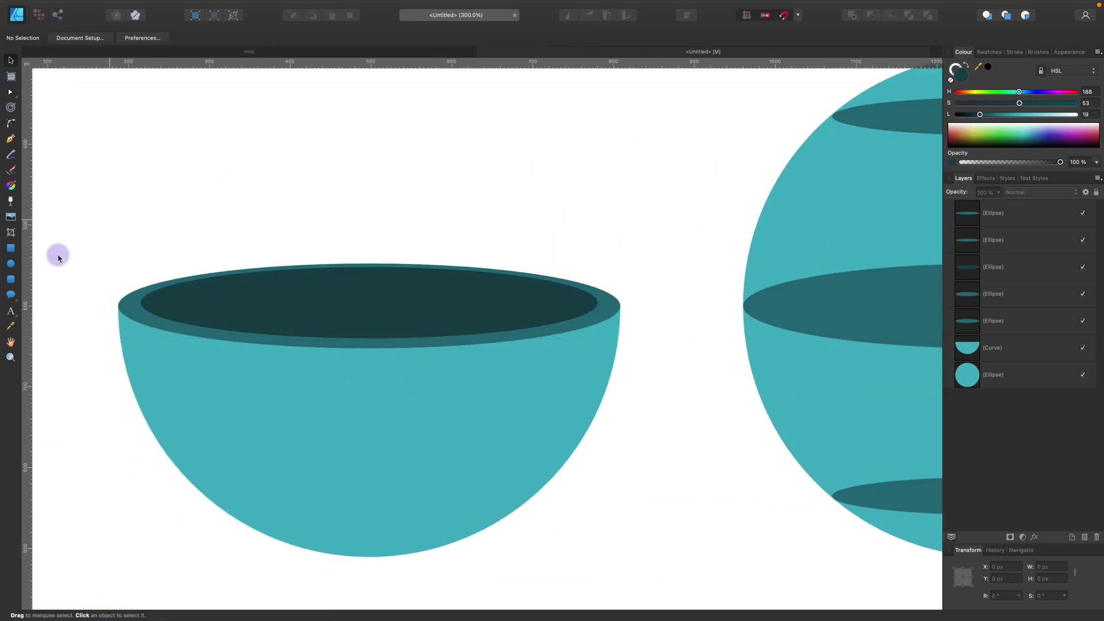
pyautogui.click(11, 264)
pyautogui.moveTo(178, 159); pyautogui.dragTo(571, 476)
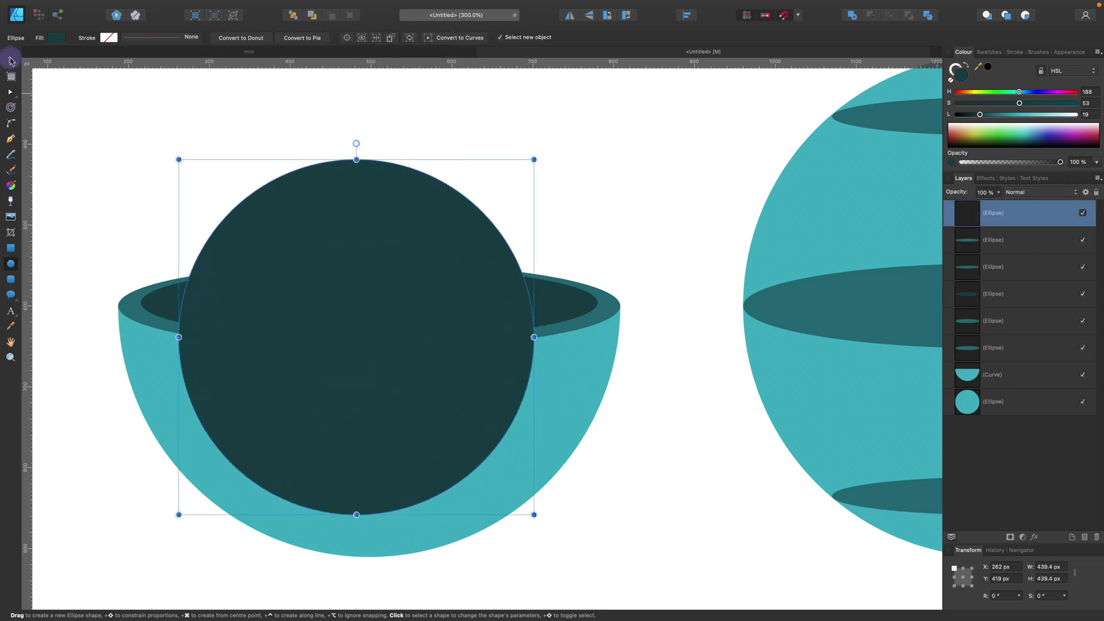
pyautogui.click(11, 60)
pyautogui.moveTo(365, 399); pyautogui.dragTo(375, 393)
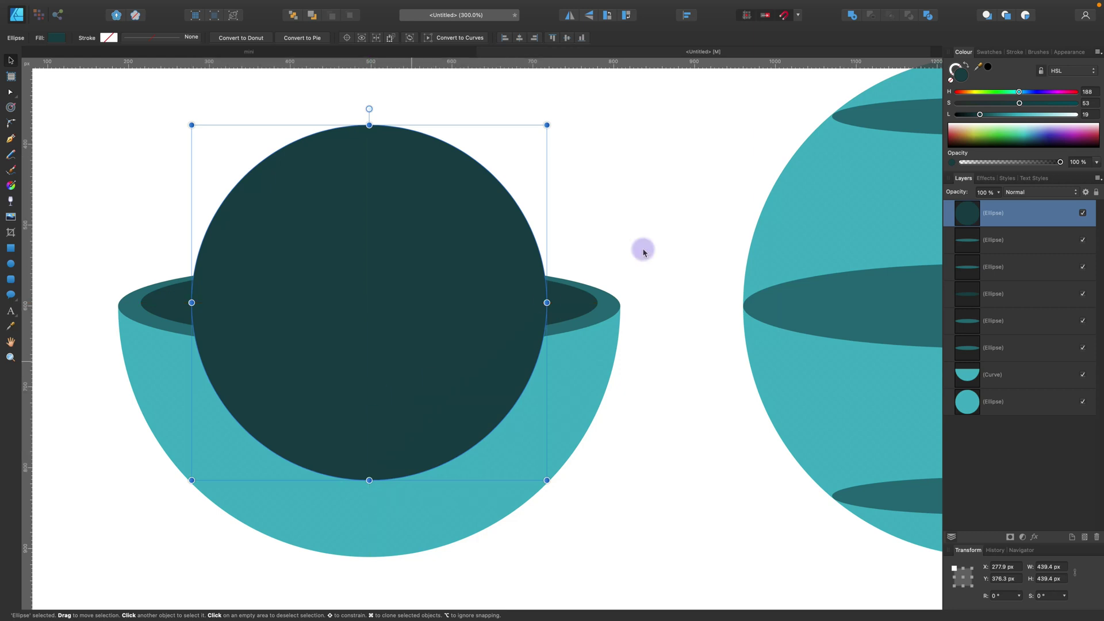
# Colour the circle purple (hue 295) and bring it in front of both rim ellipses.
pyautogui.click(998, 92)
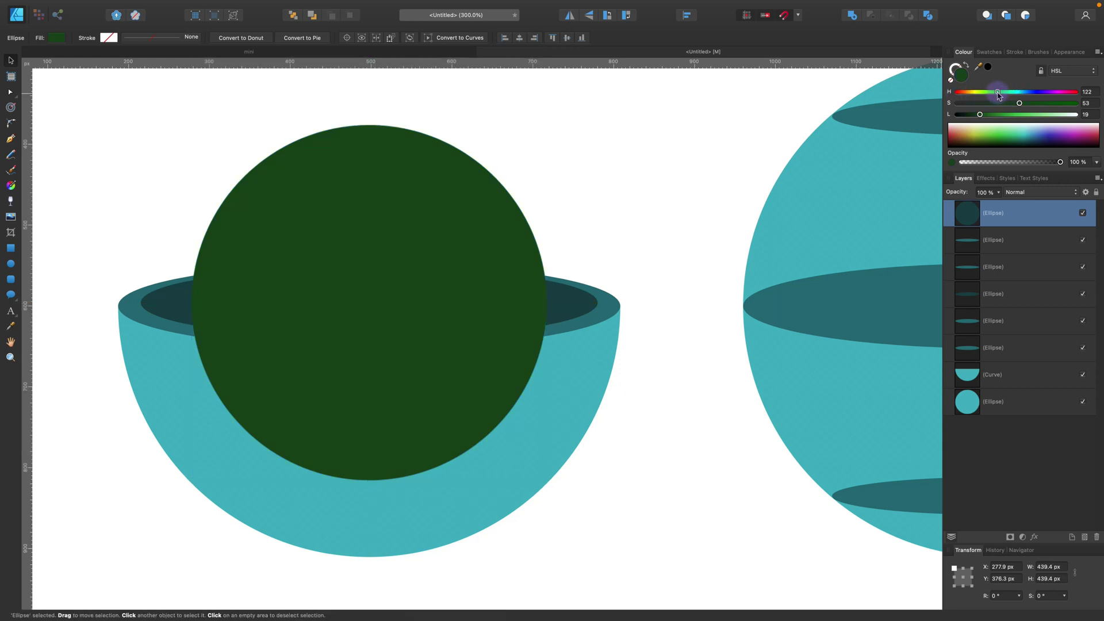
pyautogui.click(1053, 92)
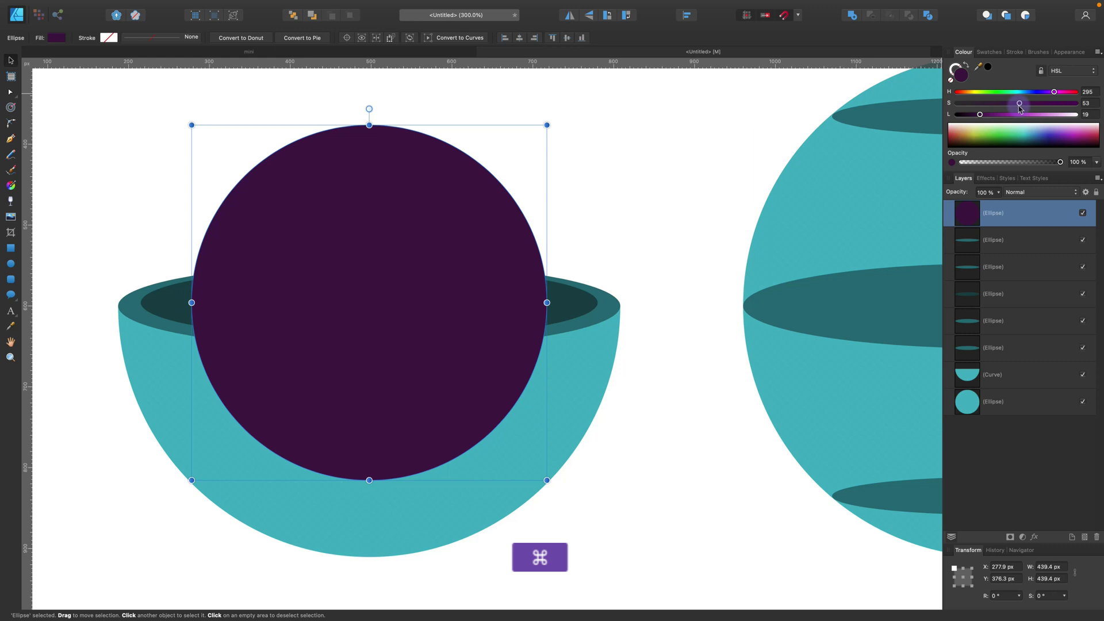
pyautogui.press('super+bracketleft')
pyautogui.press('super+bracketleft')
pyautogui.press('super+bracketleft')
pyautogui.press('super+bracketleft')
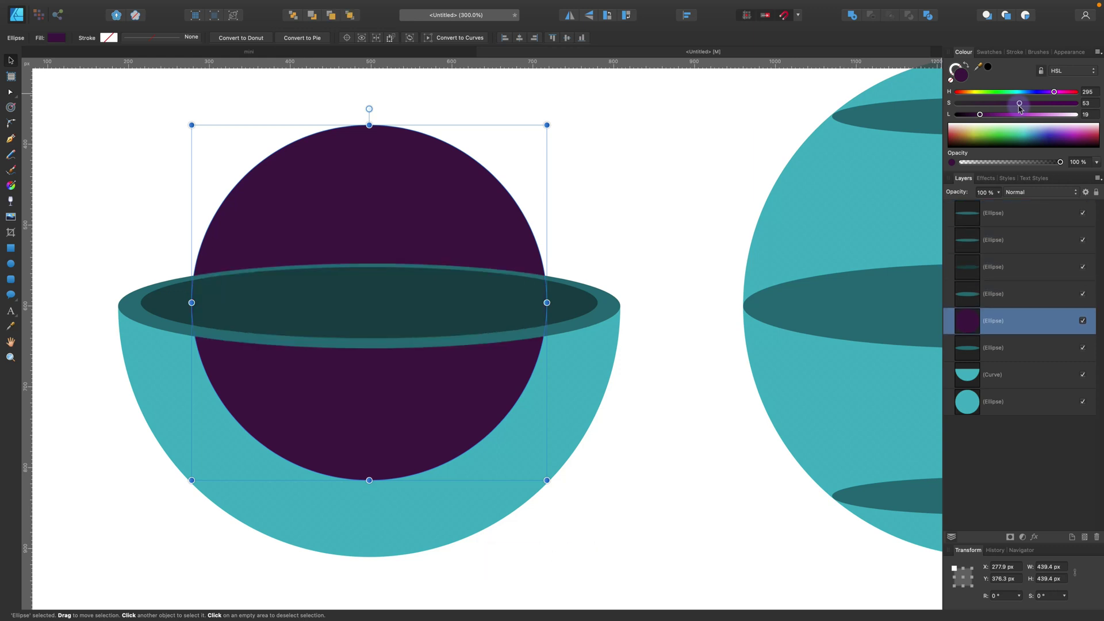
pyautogui.press('super+bracketright')
pyautogui.press('super+bracketright')
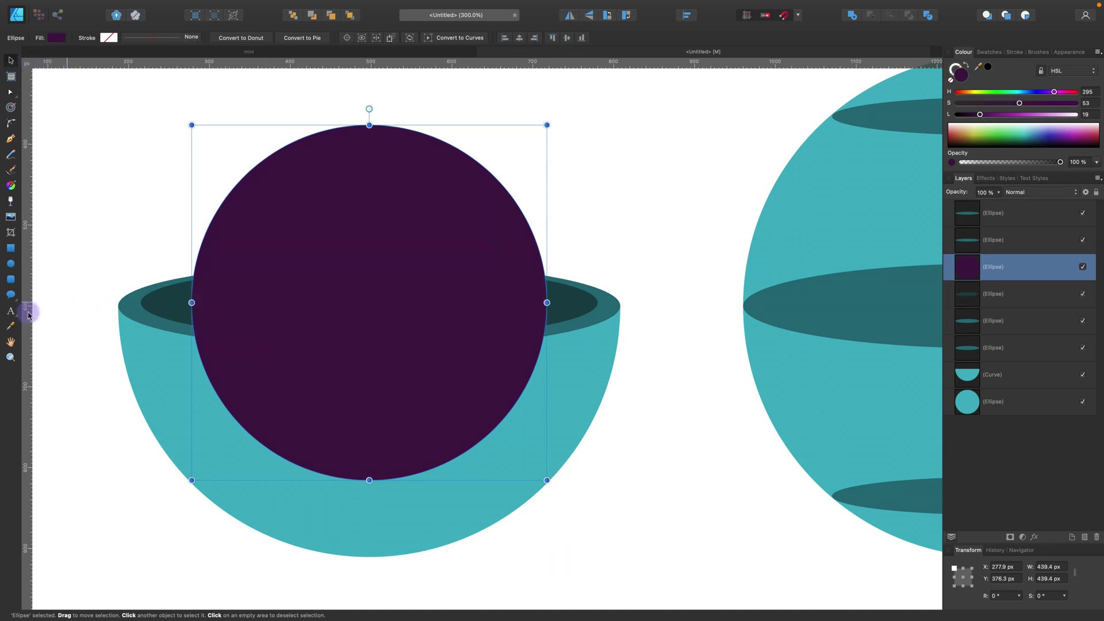
# Copy both rim ellipses and combine the copies into a single ring.
pyautogui.click(146, 320)
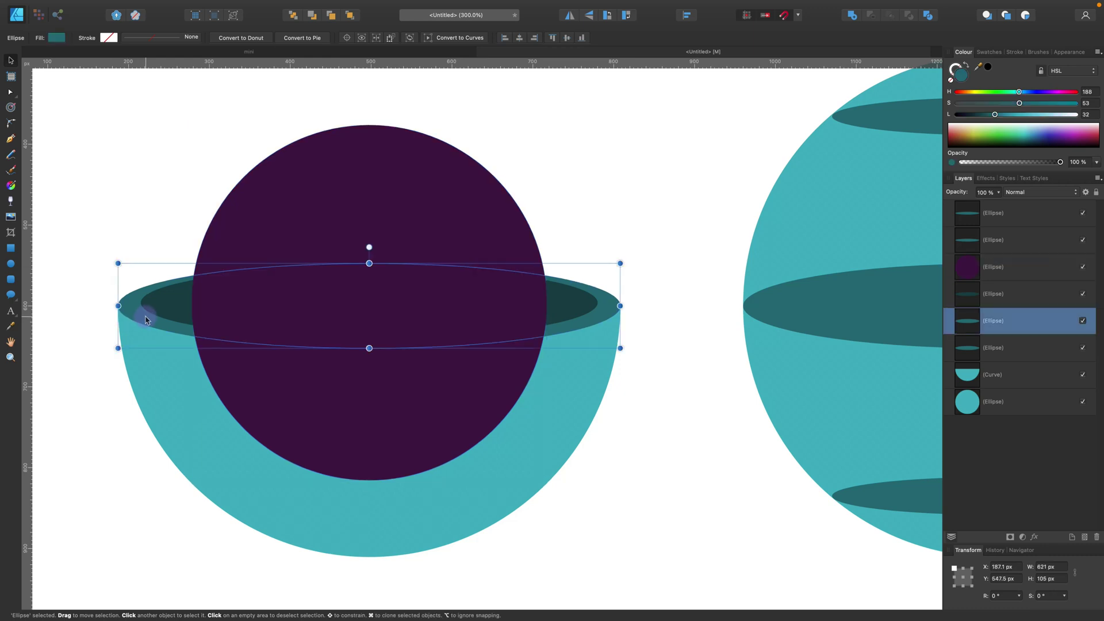
pyautogui.click(565, 297)
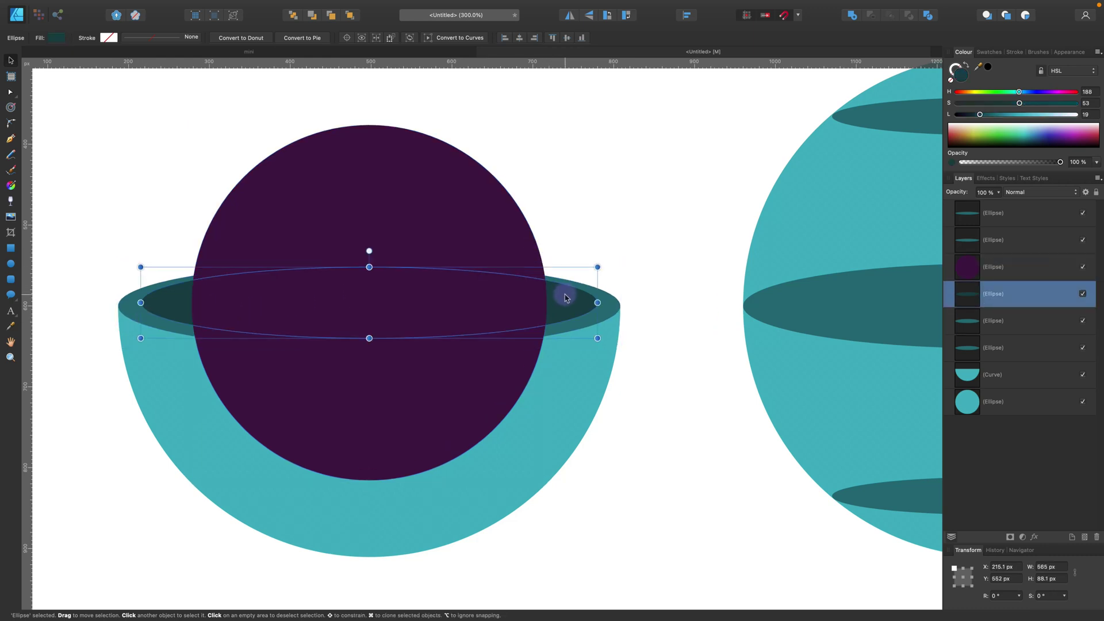
pyautogui.keyDown('shift'); pyautogui.click(603, 306); pyautogui.keyUp('shift')
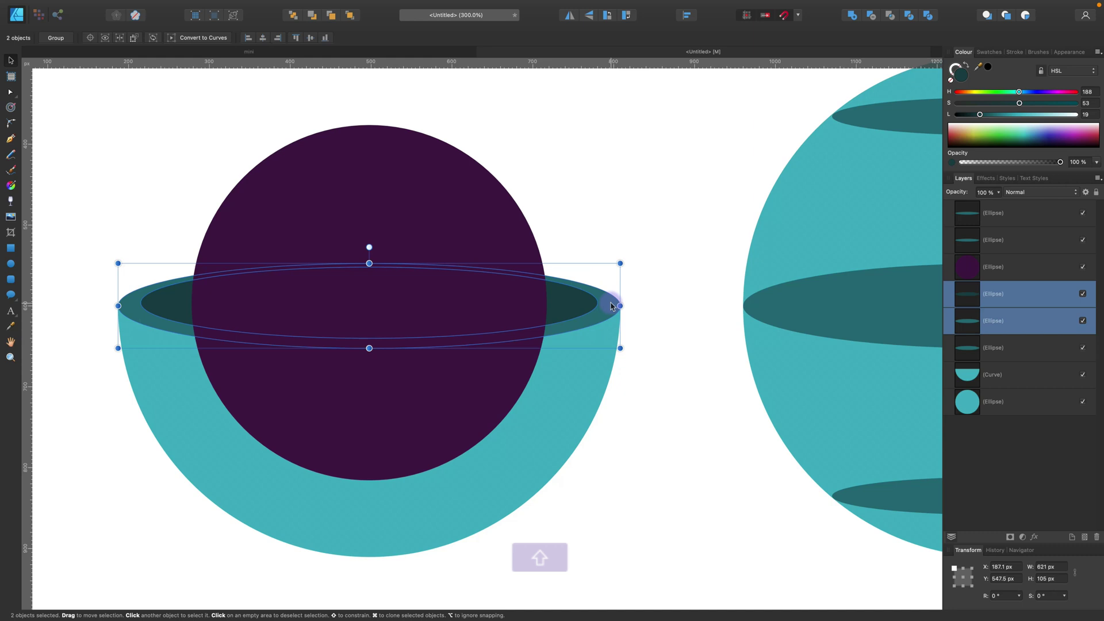
pyautogui.press('super+c')
pyautogui.press('super+v')
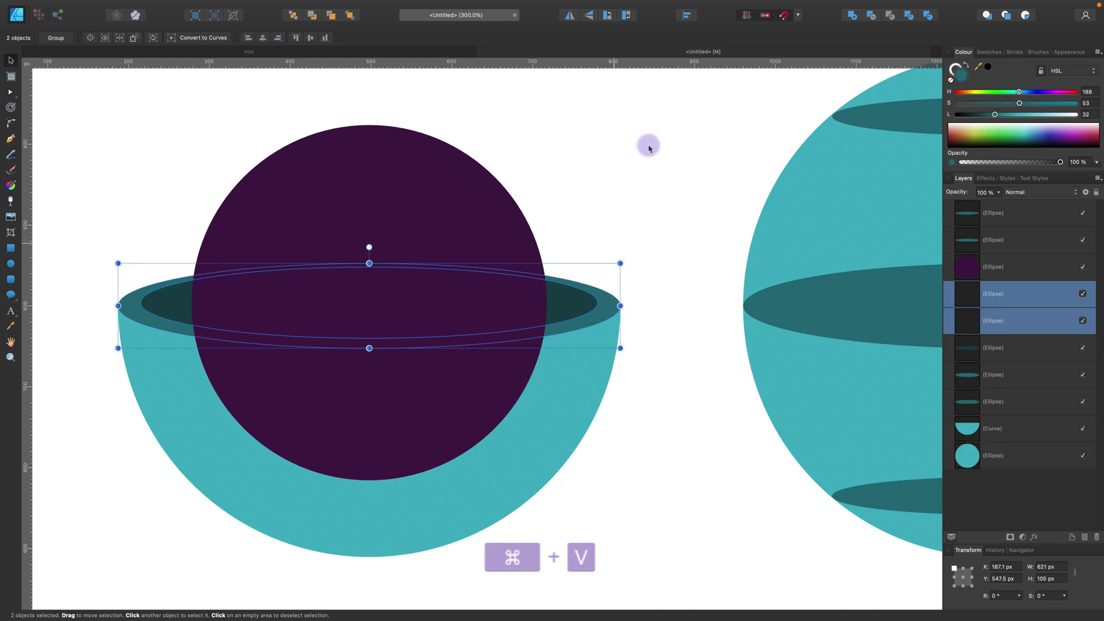
pyautogui.click(891, 17)
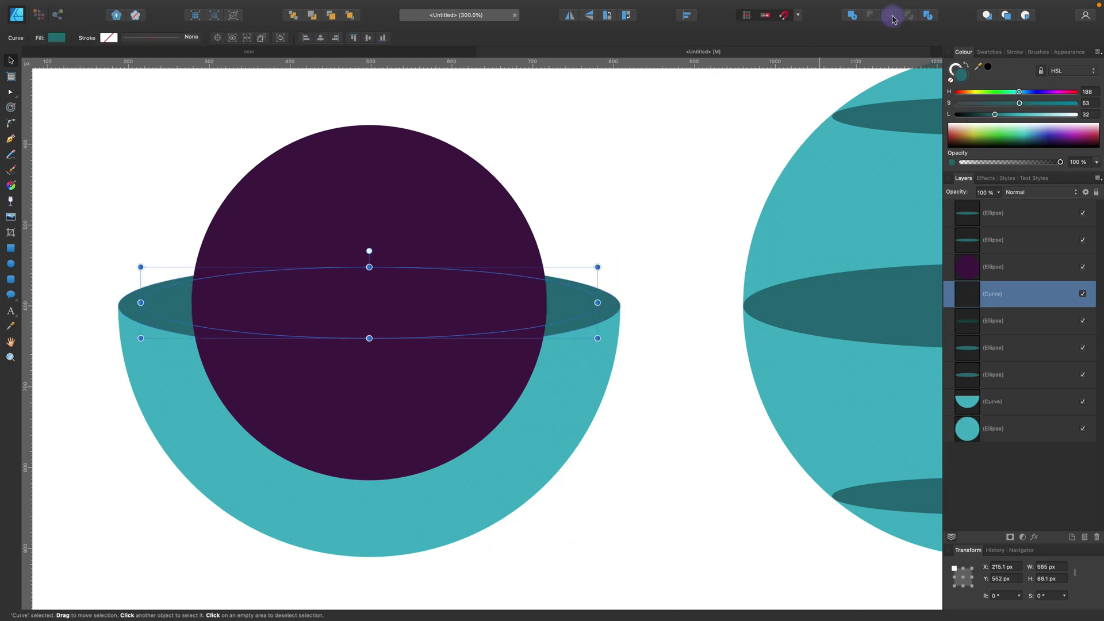
pyautogui.press('super+z')
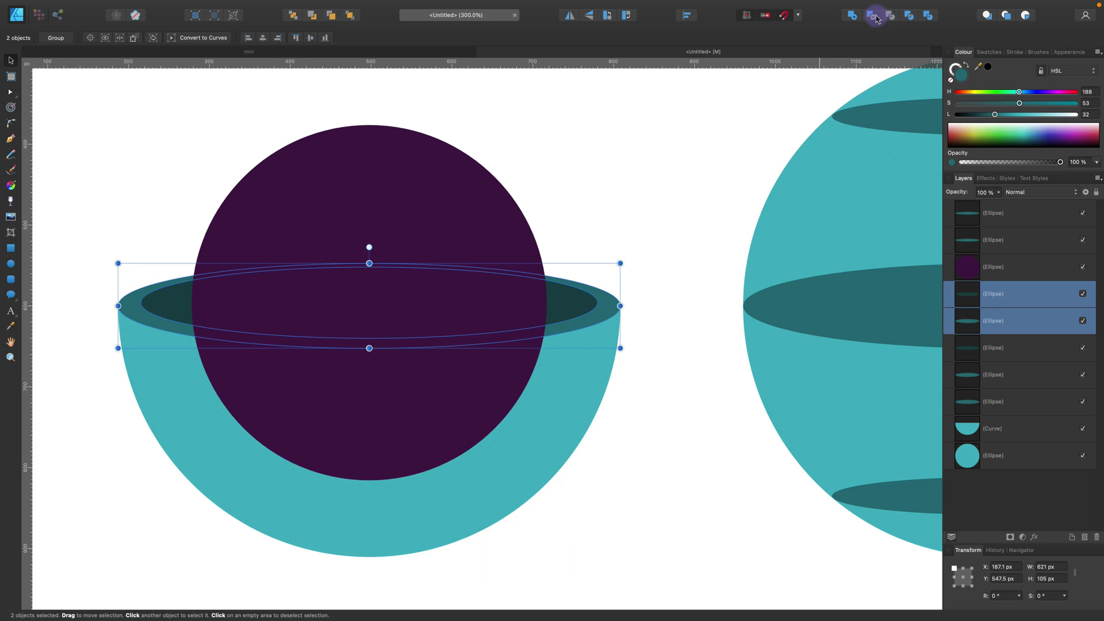
pyautogui.click(874, 16)
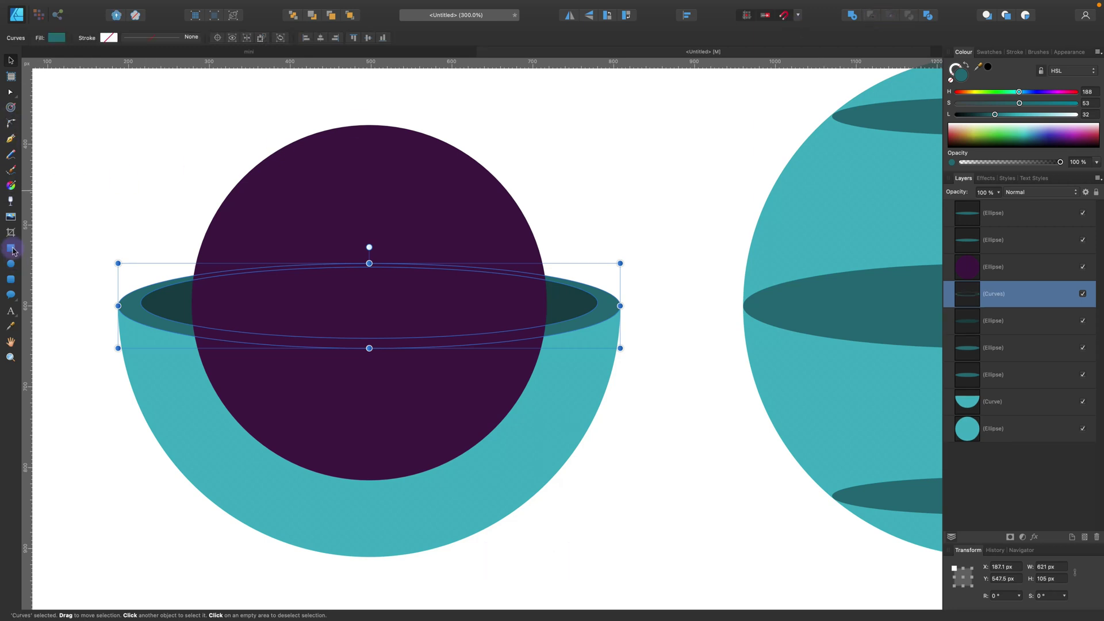
# Cut the ring with a rectangle to keep its front half and move it to the front.
pyautogui.click(11, 249)
pyautogui.moveTo(101, 306); pyautogui.dragTo(713, 515)
pyautogui.click(17, 65)
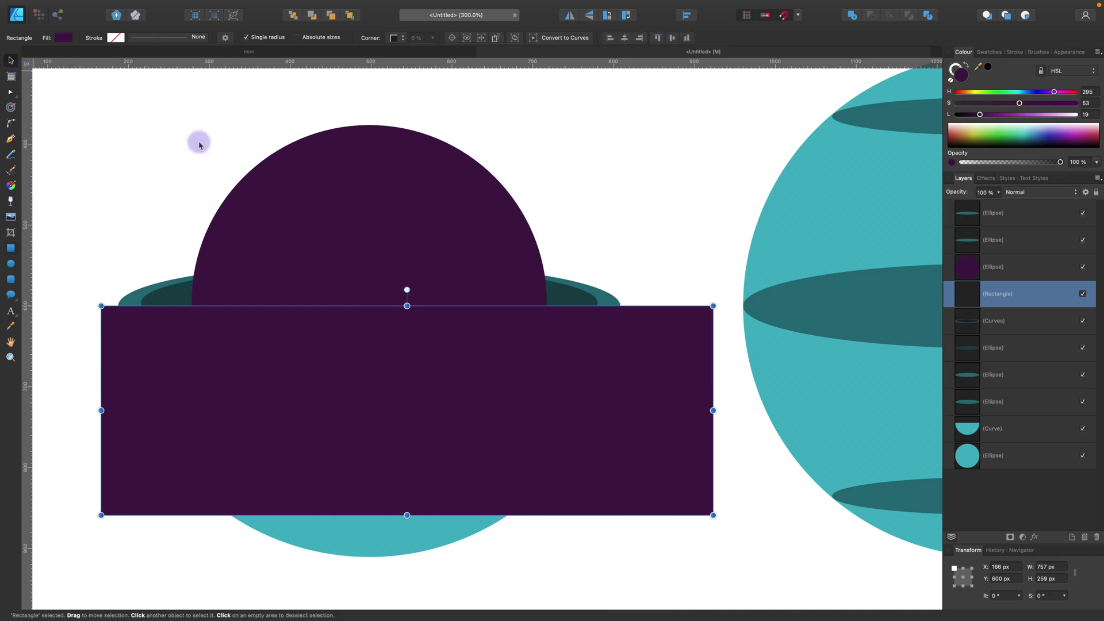
pyautogui.keyDown('shift'); pyautogui.click(610, 300); pyautogui.keyUp('shift')
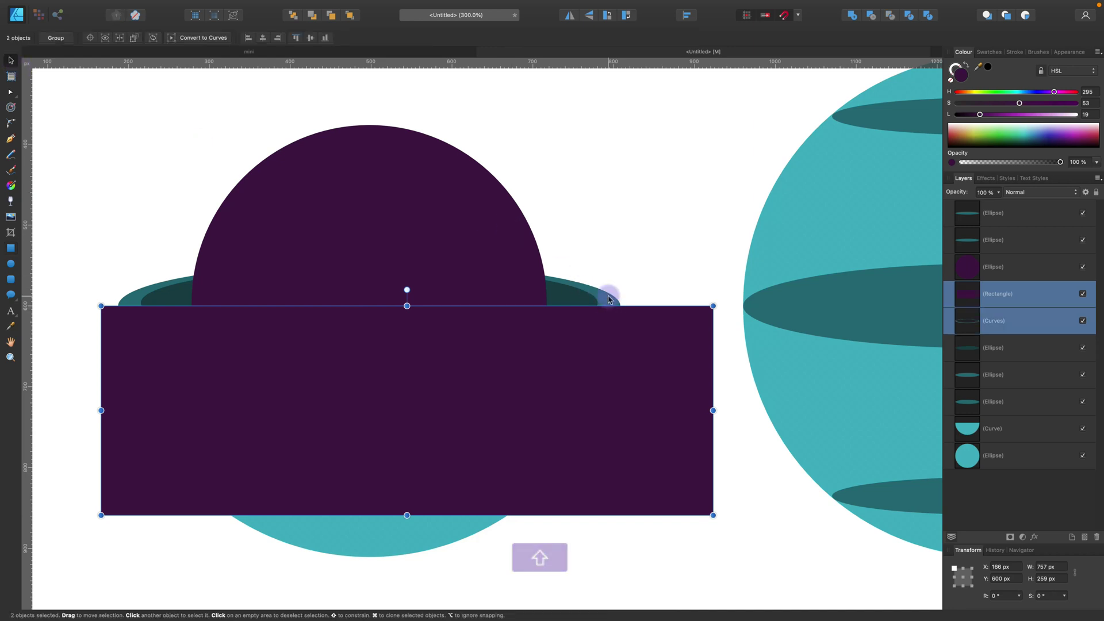
pyautogui.click(895, 19)
pyautogui.press('super+shift+bracketright')
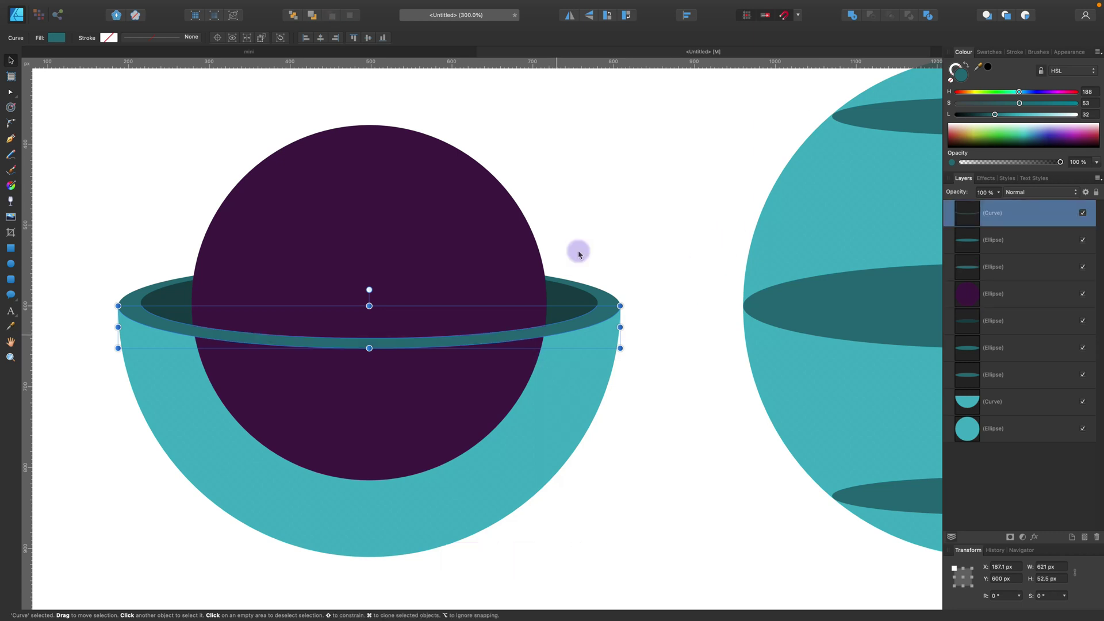
# Centre the purple sphere in the bowl and convert it to curves.
pyautogui.click(598, 223)
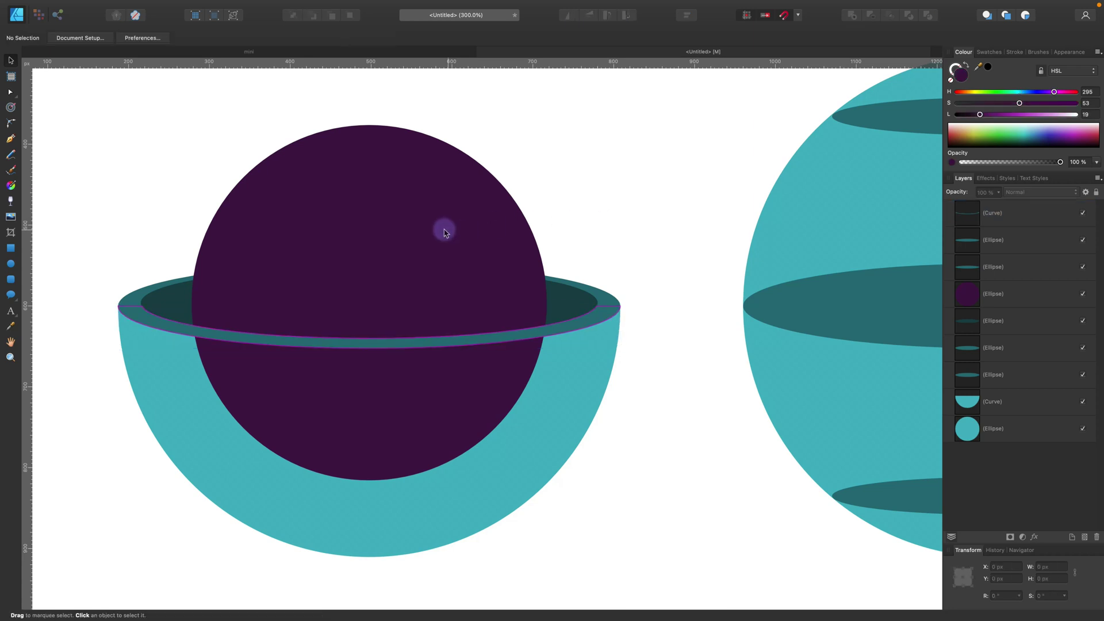
pyautogui.click(411, 240)
pyautogui.moveTo(416, 240); pyautogui.dragTo(418, 240)
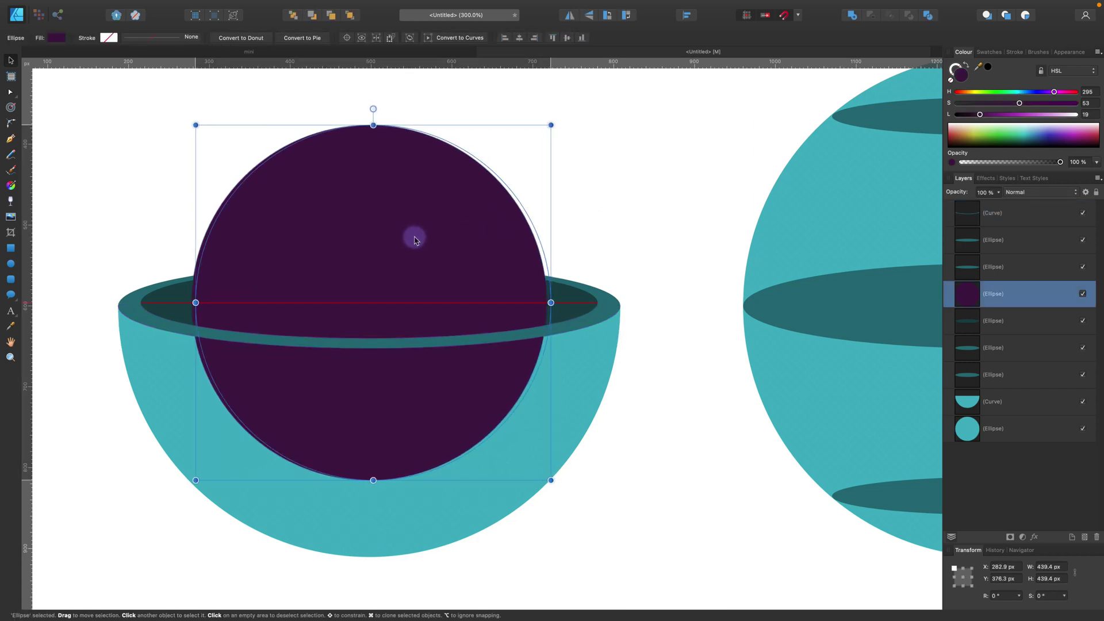
pyautogui.moveTo(415, 240); pyautogui.dragTo(411, 240)
pyautogui.click(588, 406)
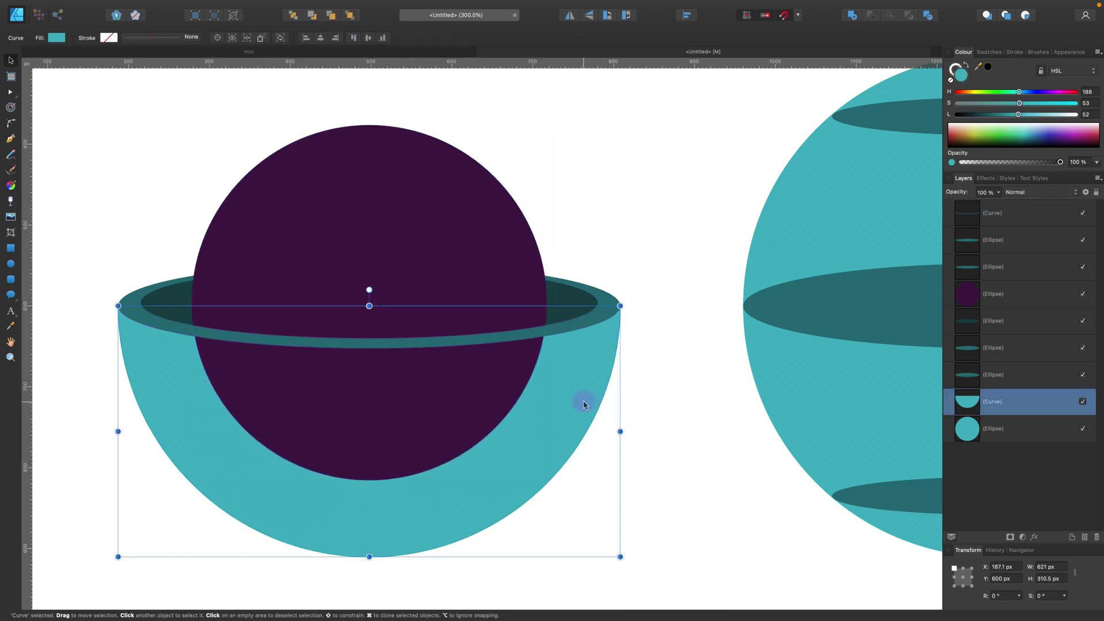
pyautogui.click(397, 390)
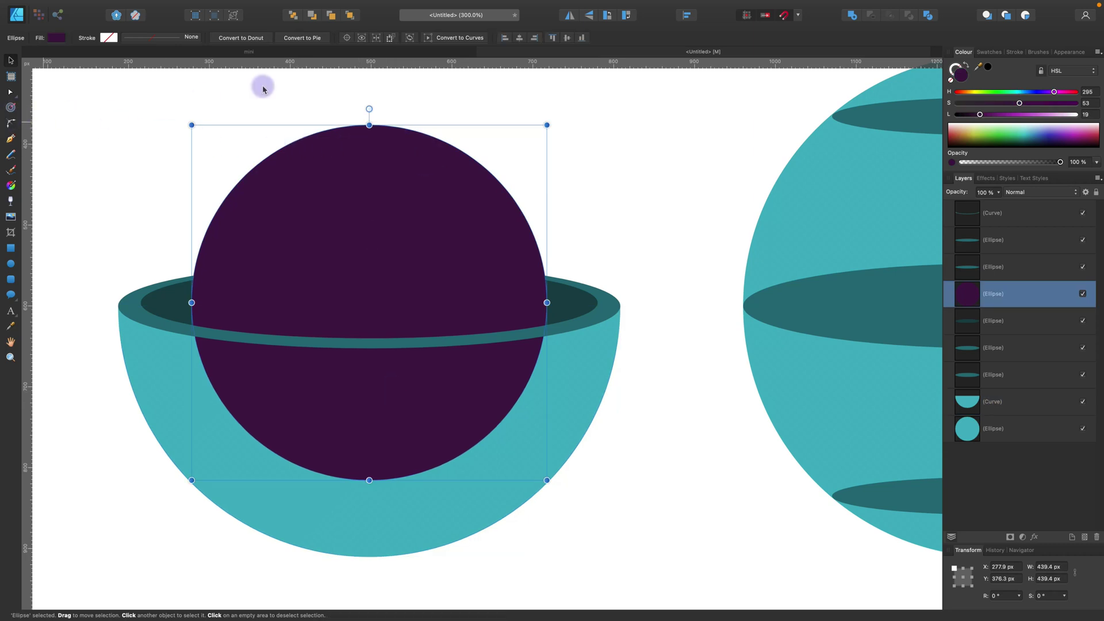
pyautogui.click(454, 38)
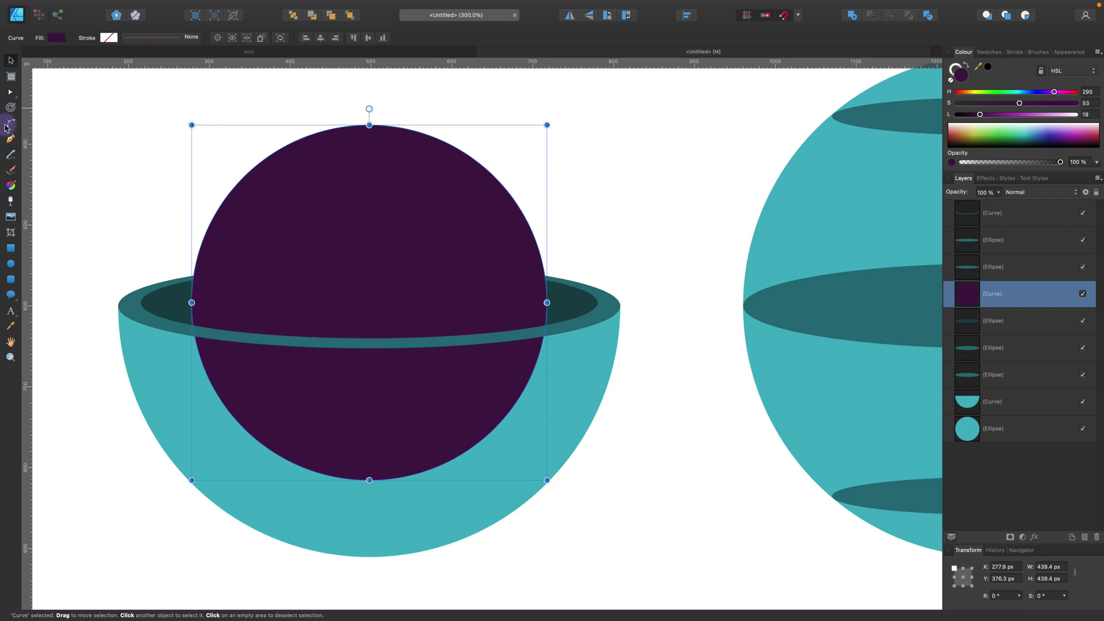
# Add nodes at the rim edges and raise the sphere's bottom node and handles to flatten it.
pyautogui.click(10, 92)
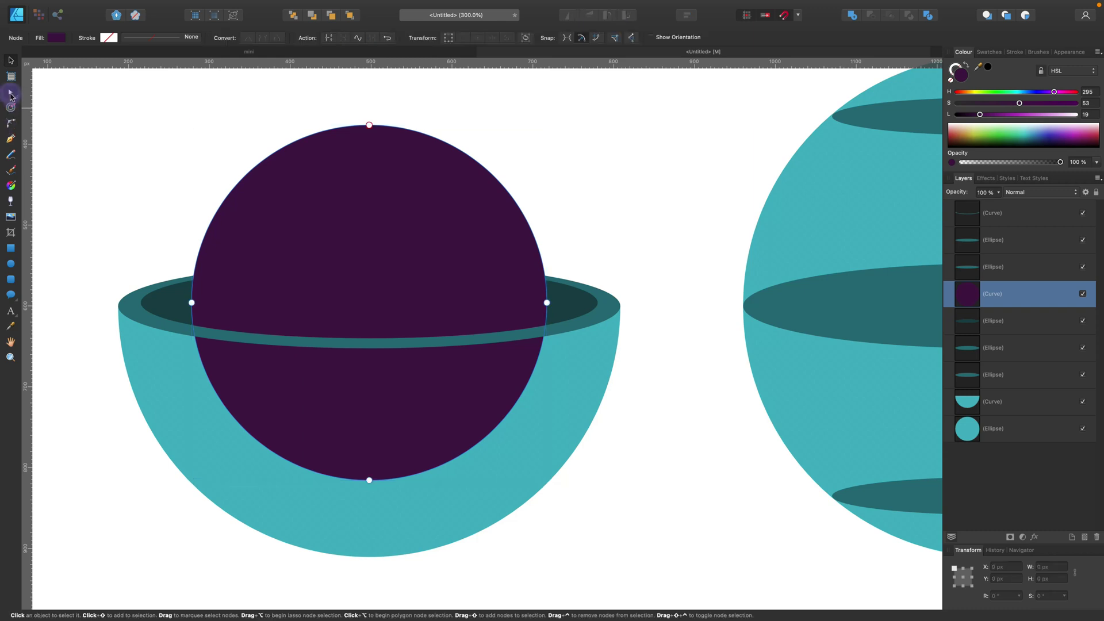
pyautogui.click(194, 335)
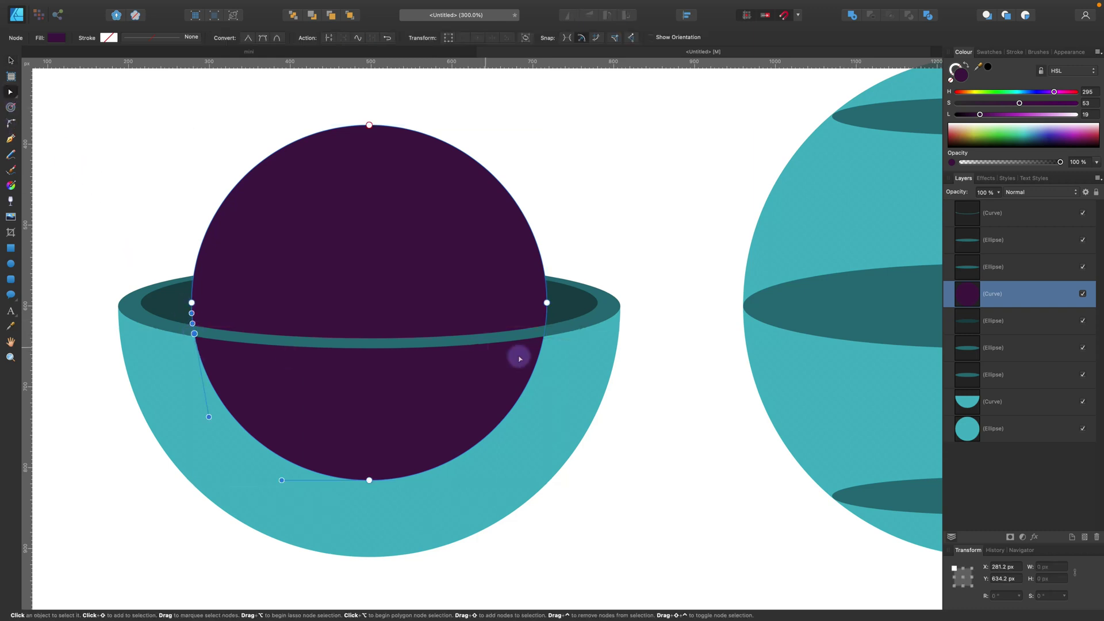
pyautogui.click(543, 333)
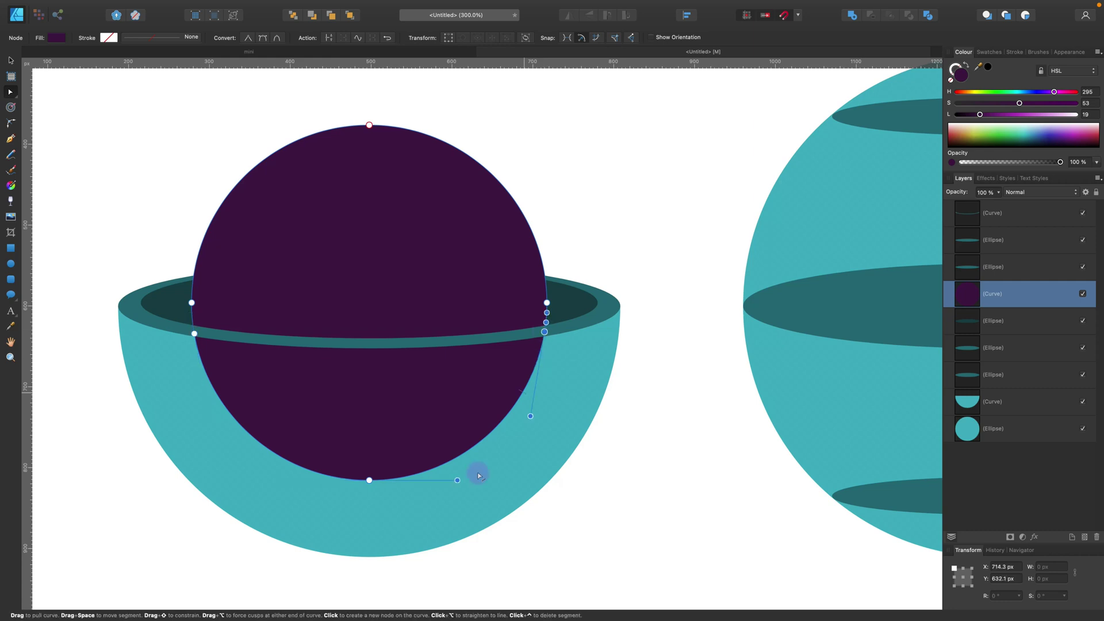
pyautogui.press('BackSpace')
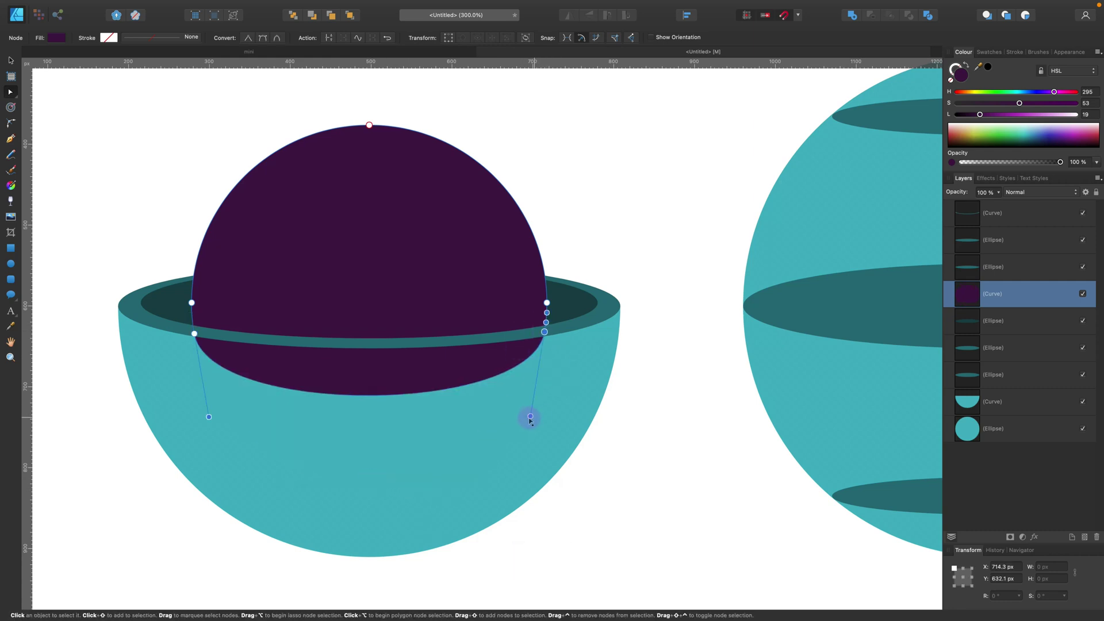
pyautogui.moveTo(530, 417); pyautogui.dragTo(536, 390)
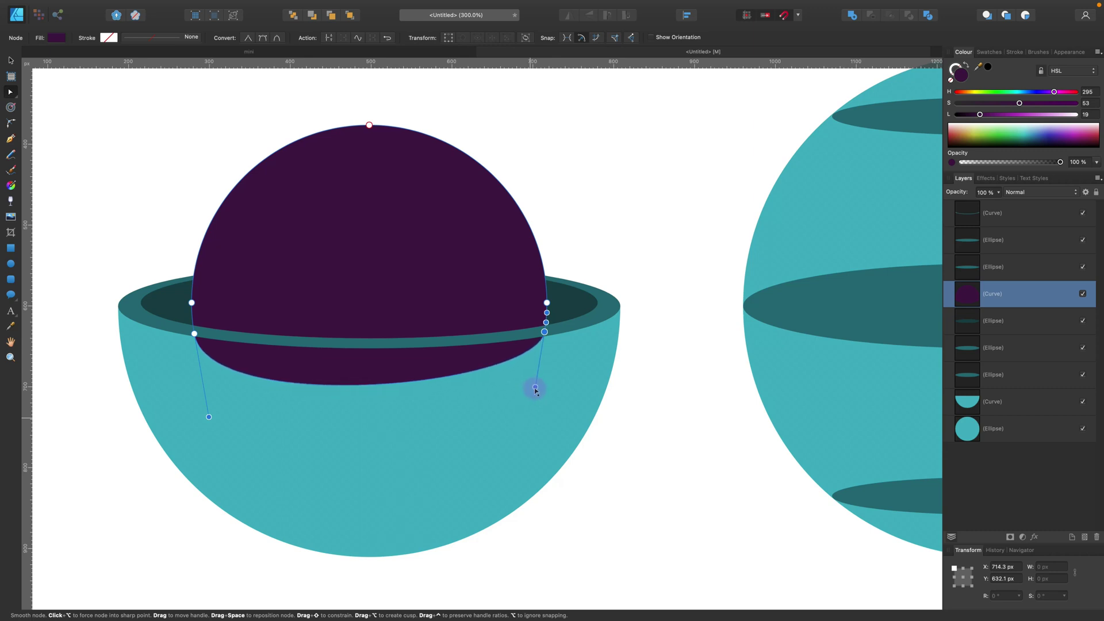
pyautogui.press('super+z')
pyautogui.press('super+z')
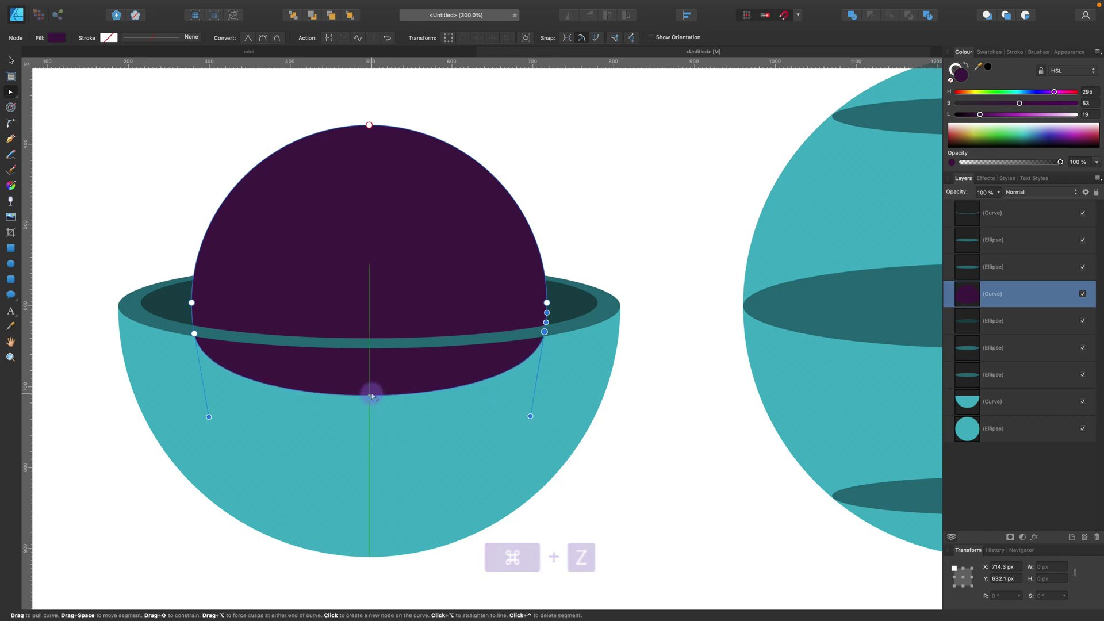
pyautogui.moveTo(369, 396); pyautogui.dragTo(369, 342)
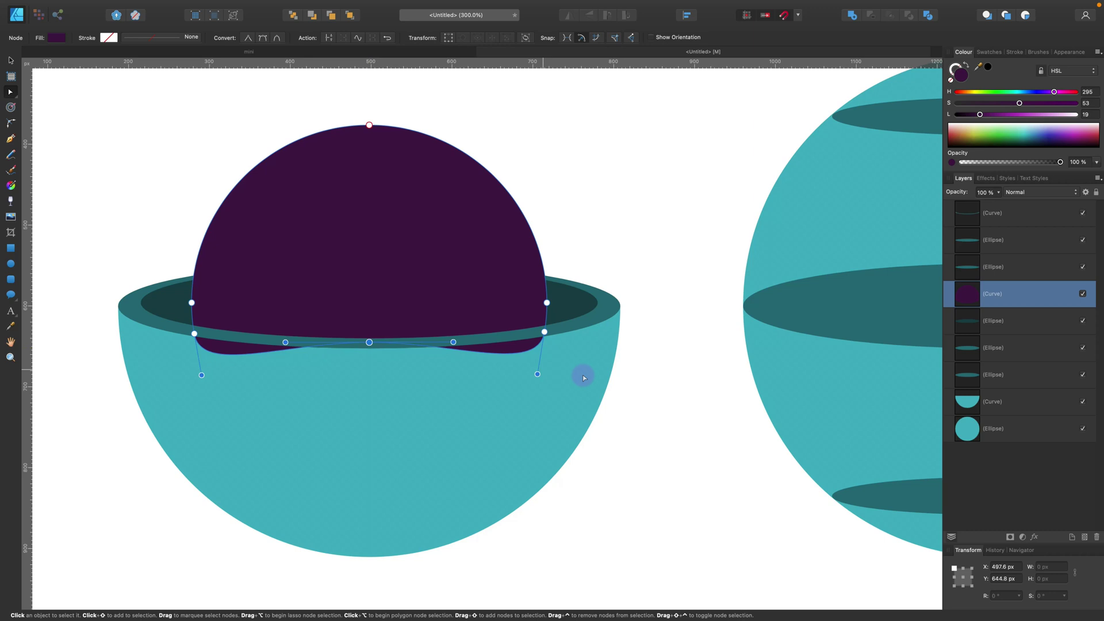
pyautogui.moveTo(539, 377); pyautogui.dragTo(541, 348)
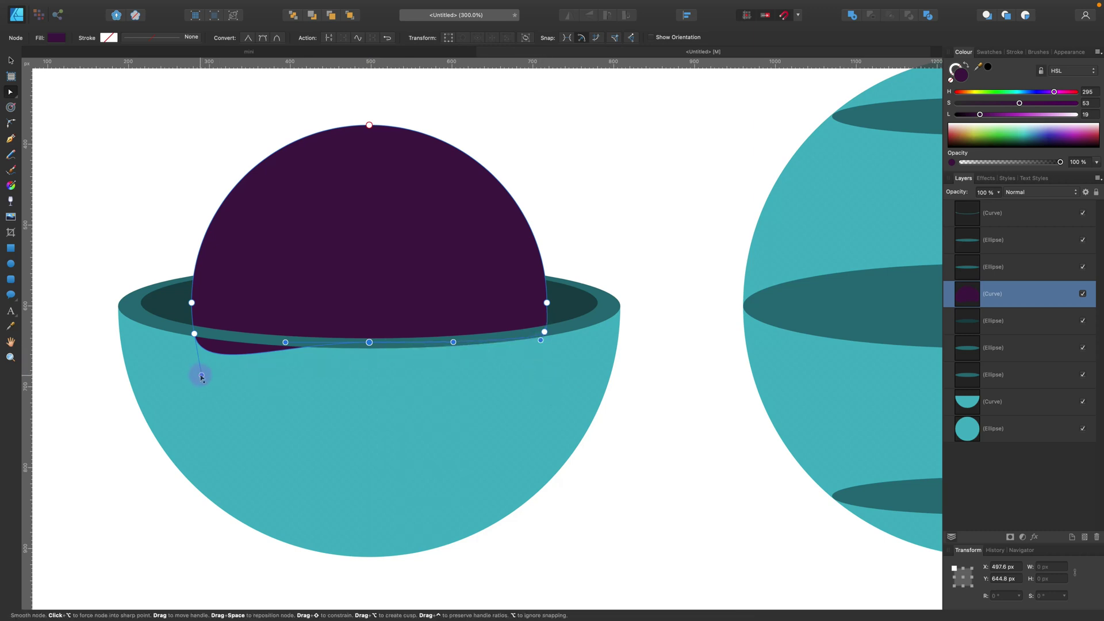
pyautogui.moveTo(199, 375); pyautogui.dragTo(199, 346)
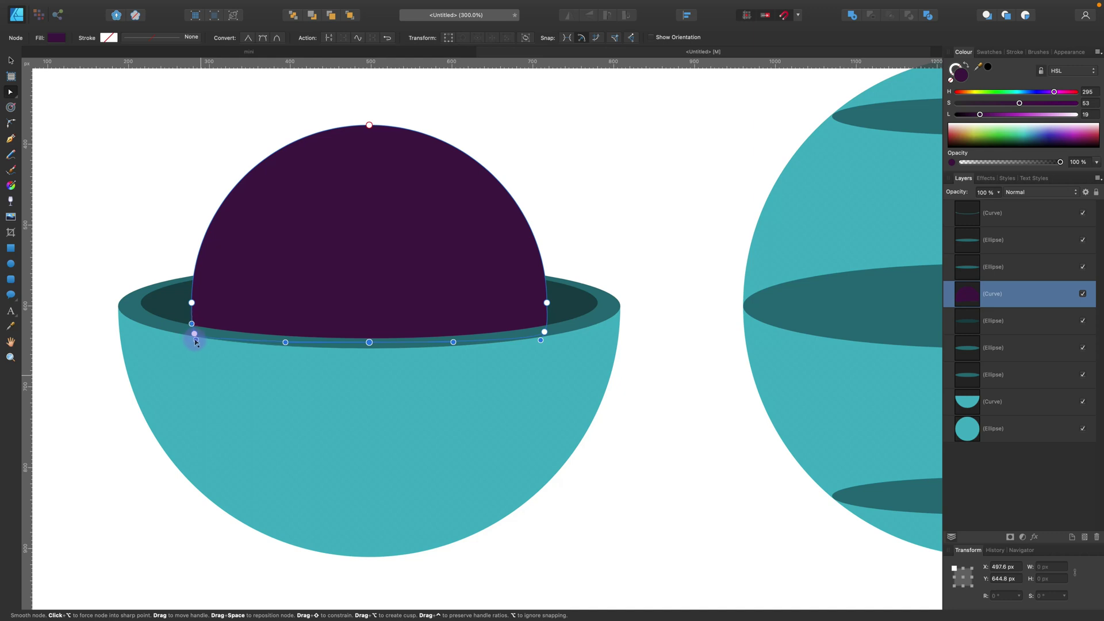
pyautogui.click(227, 397)
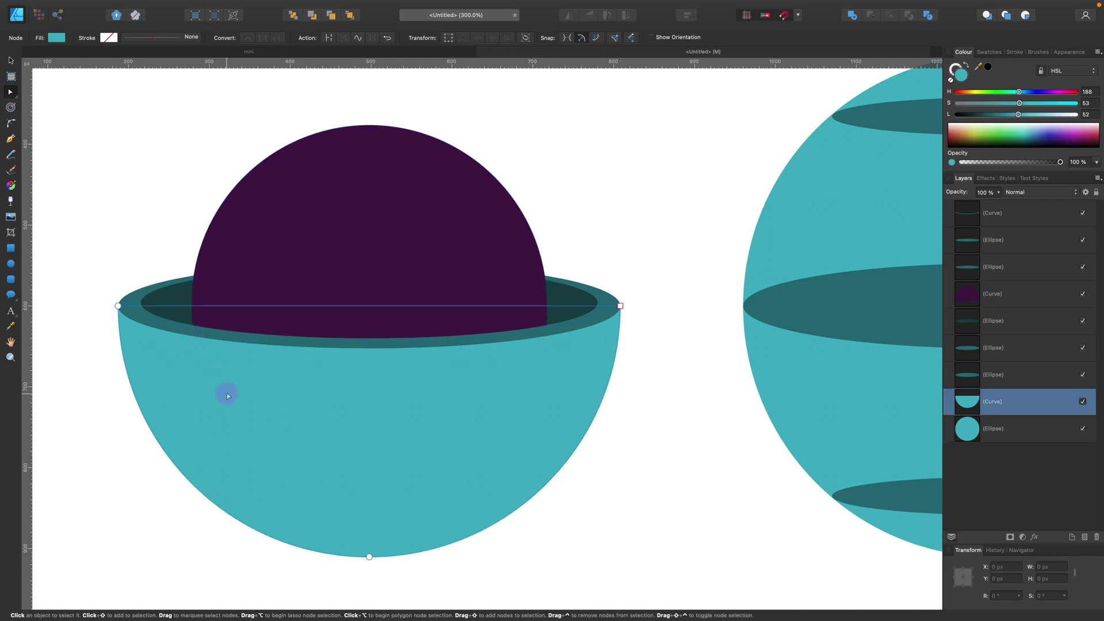
# Rotate all the bowl and purple sphere parts together to -45°.
pyautogui.click(10, 62)
pyautogui.click(591, 253)
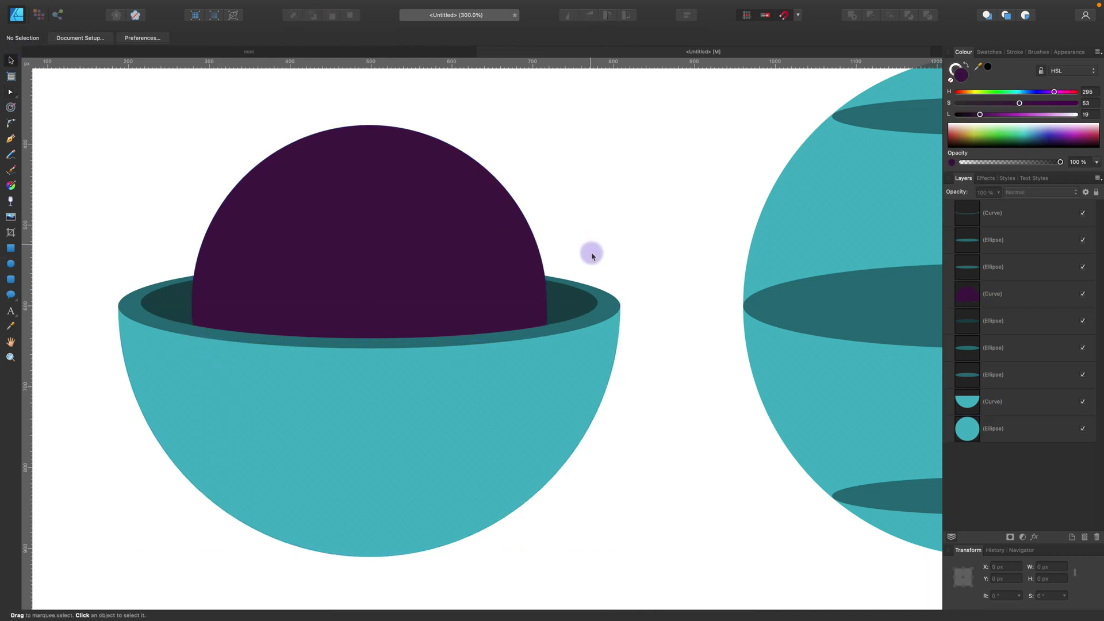
pyautogui.press('space')
pyautogui.moveTo(619, 431); pyautogui.dragTo(641, 436)
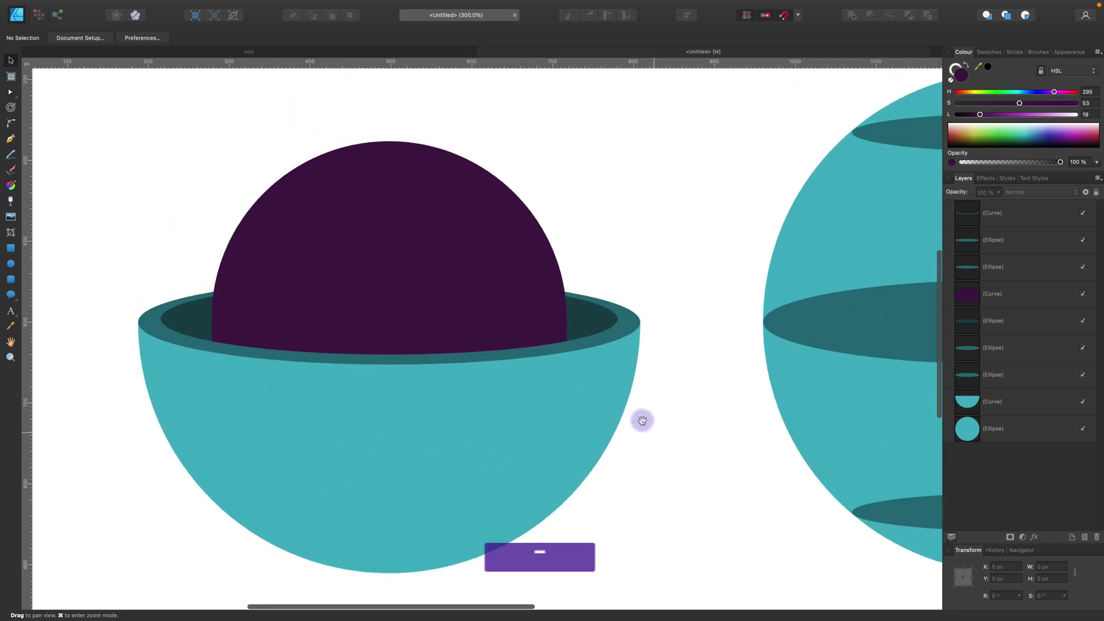
pyautogui.press('super+minus')
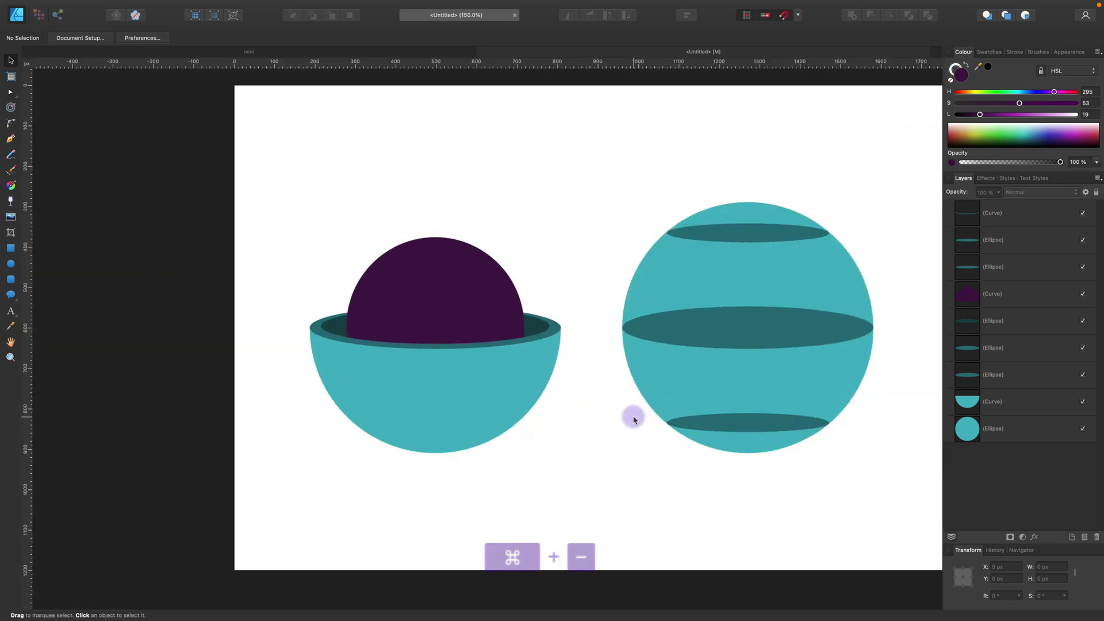
pyautogui.press('space')
pyautogui.moveTo(591, 338); pyautogui.dragTo(492, 375)
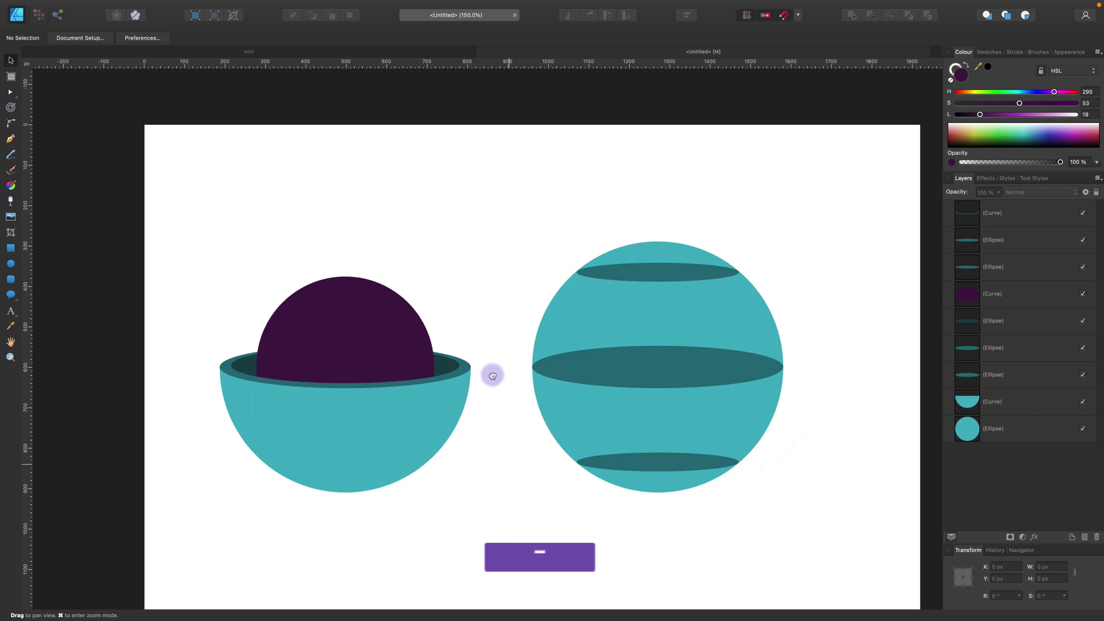
pyautogui.moveTo(161, 236); pyautogui.dragTo(505, 543)
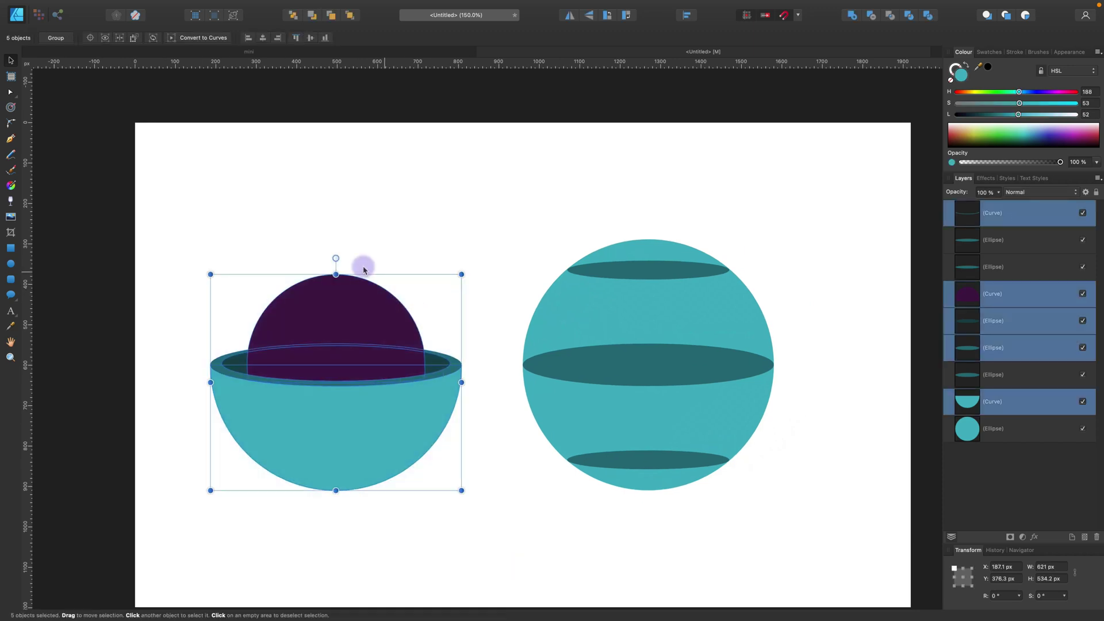
pyautogui.moveTo(337, 254); pyautogui.dragTo(449, 284)
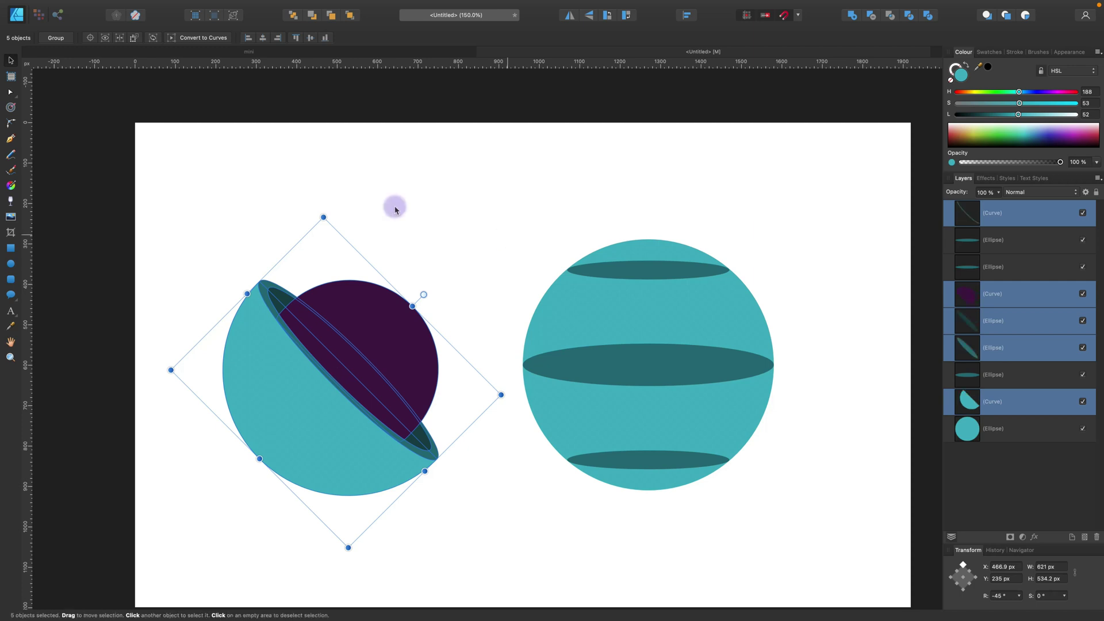
pyautogui.click(388, 190)
# Delete the striped sphere and move the tilted logo up and right.
pyautogui.moveTo(500, 199); pyautogui.dragTo(810, 546)
pyautogui.press('BackSpace')
pyautogui.moveTo(557, 220); pyautogui.dragTo(192, 559)
pyautogui.moveTo(320, 460); pyautogui.dragTo(434, 424)
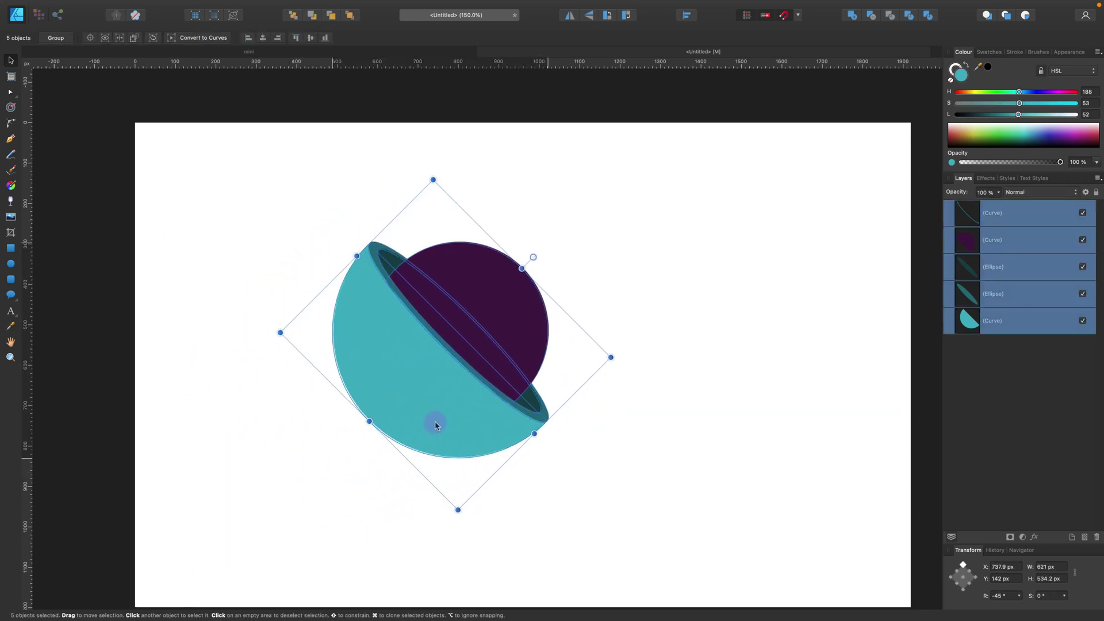
pyautogui.click(620, 454)
# Fill the purple sphere with a linear gradient from dark at the top to lighter below.
pyautogui.press('super+equal')
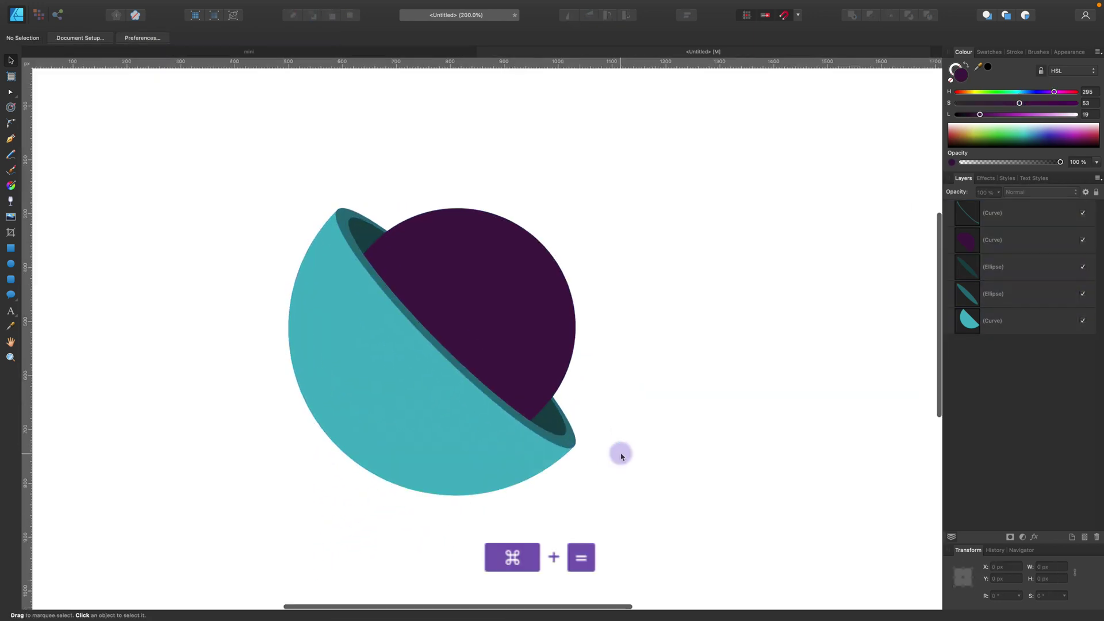
pyautogui.click(542, 375)
pyautogui.click(11, 185)
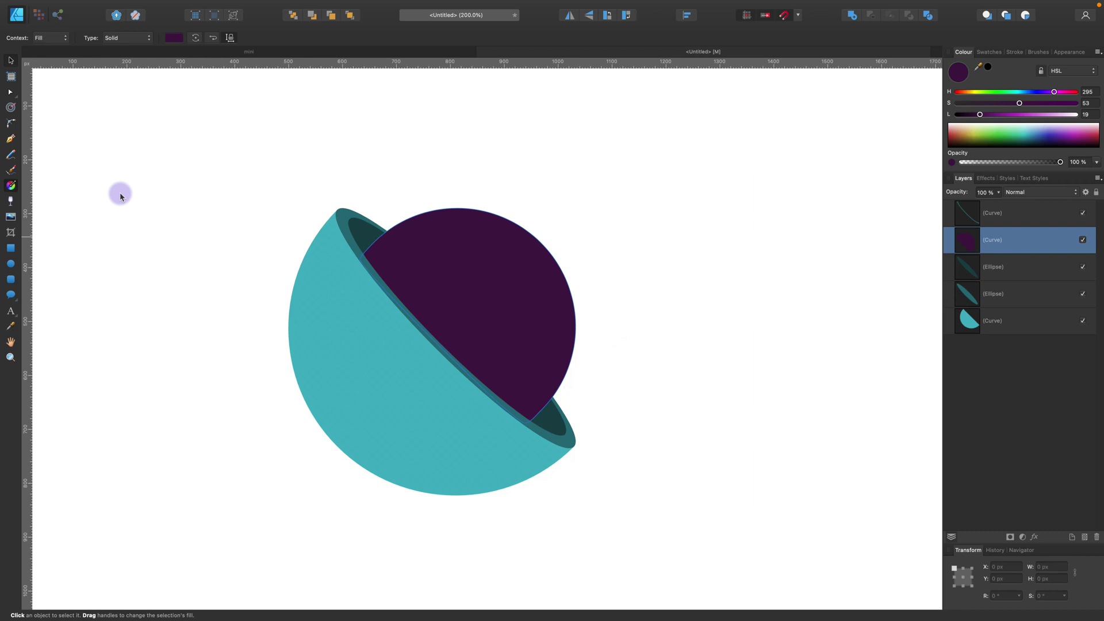
pyautogui.moveTo(446, 264); pyautogui.dragTo(474, 385)
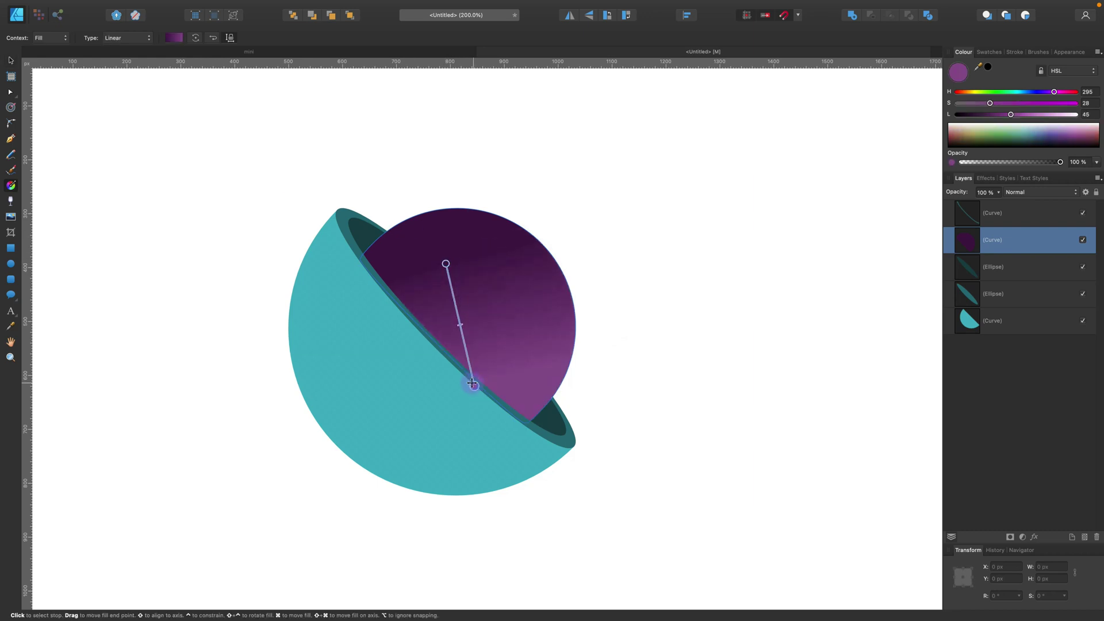
# Make the sphere's fill a reversed radial gradient with a fully saturated magenta centre stop.
pyautogui.click(141, 38)
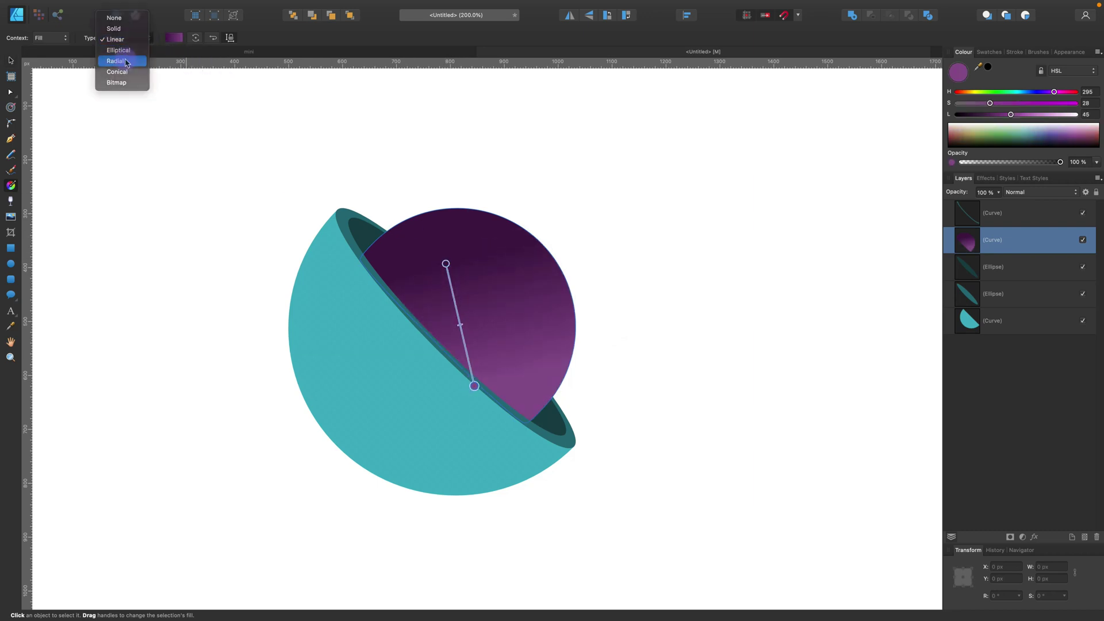
pyautogui.click(126, 62)
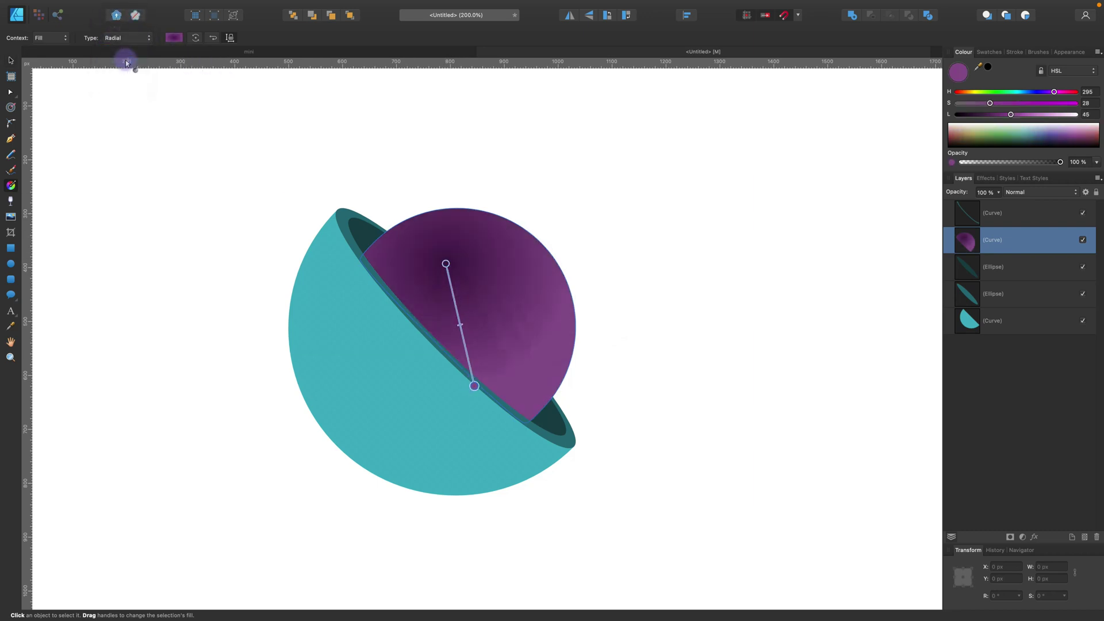
pyautogui.click(212, 38)
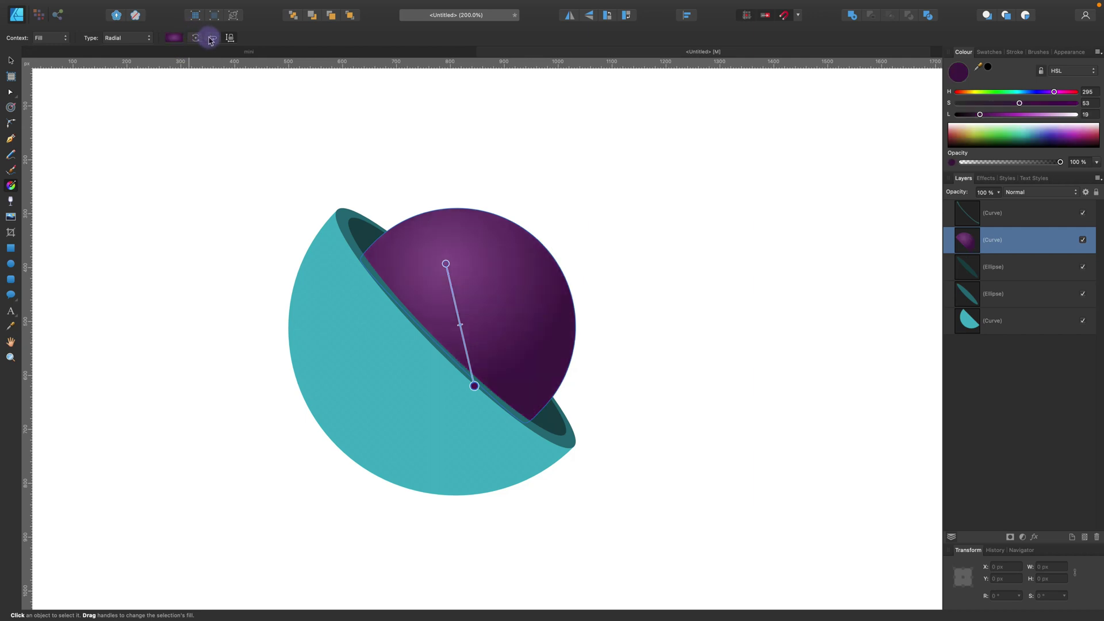
pyautogui.click(173, 38)
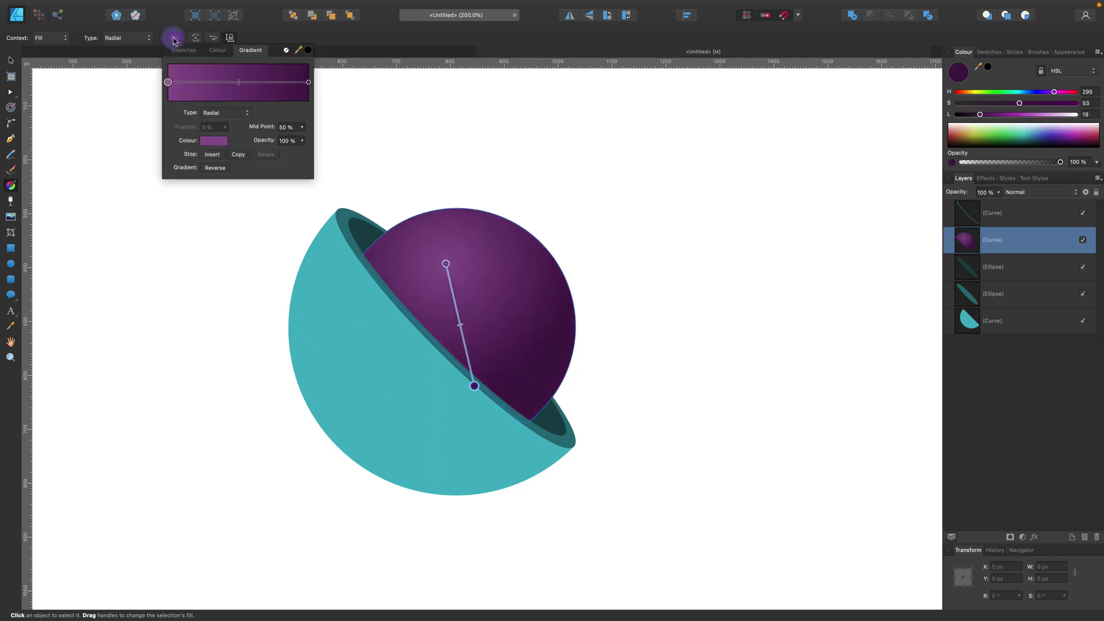
pyautogui.click(173, 39)
pyautogui.click(173, 38)
pyautogui.click(190, 113)
pyautogui.click(214, 142)
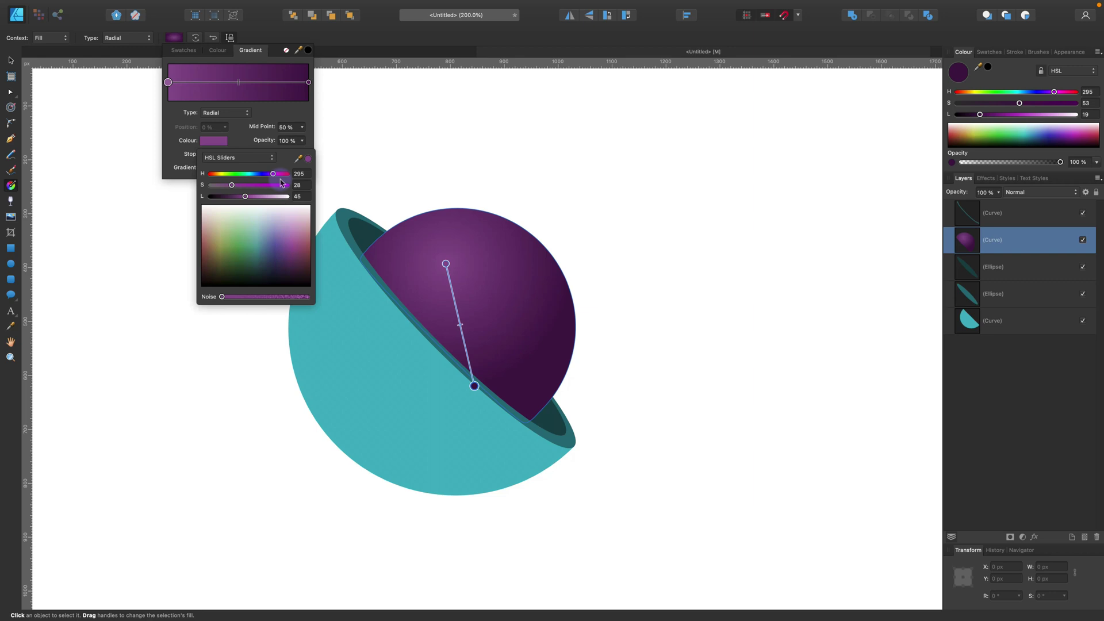
pyautogui.moveTo(278, 176); pyautogui.dragTo(280, 178)
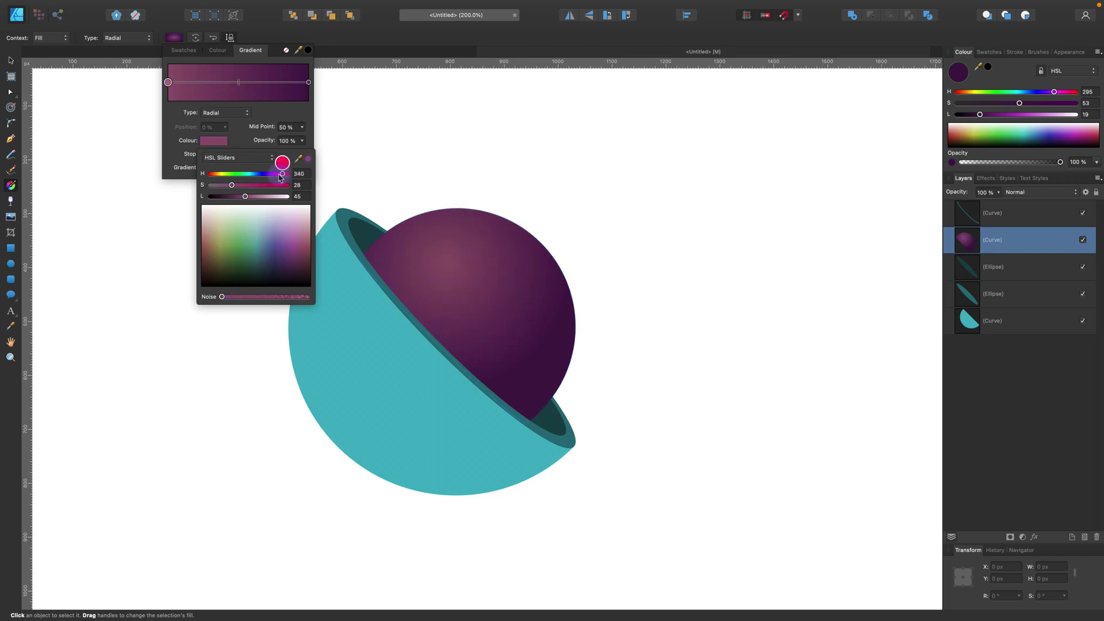
pyautogui.click(287, 185)
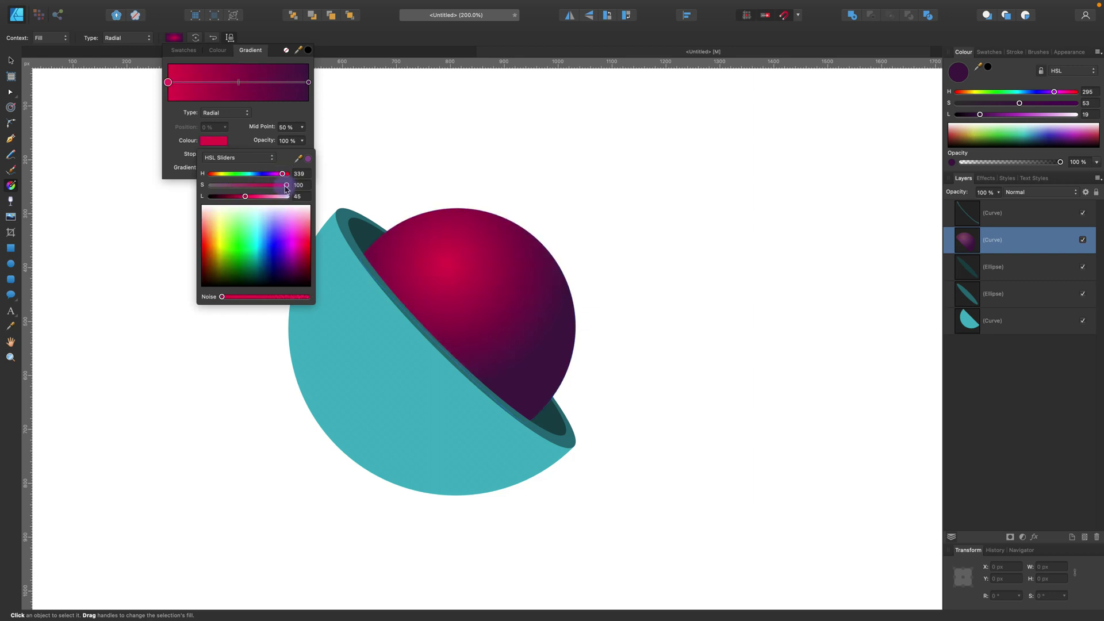
# Recolour the outer stop to dark magenta-purple (hue 313), then reposition and shorten the highlight radius.
pyautogui.click(314, 82)
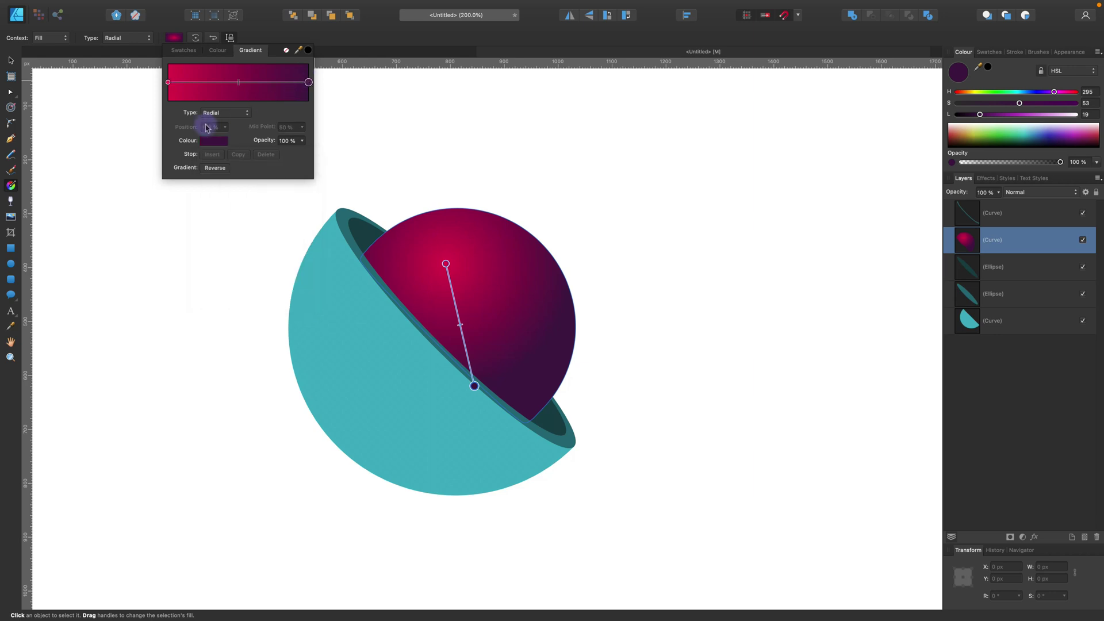
pyautogui.click(218, 144)
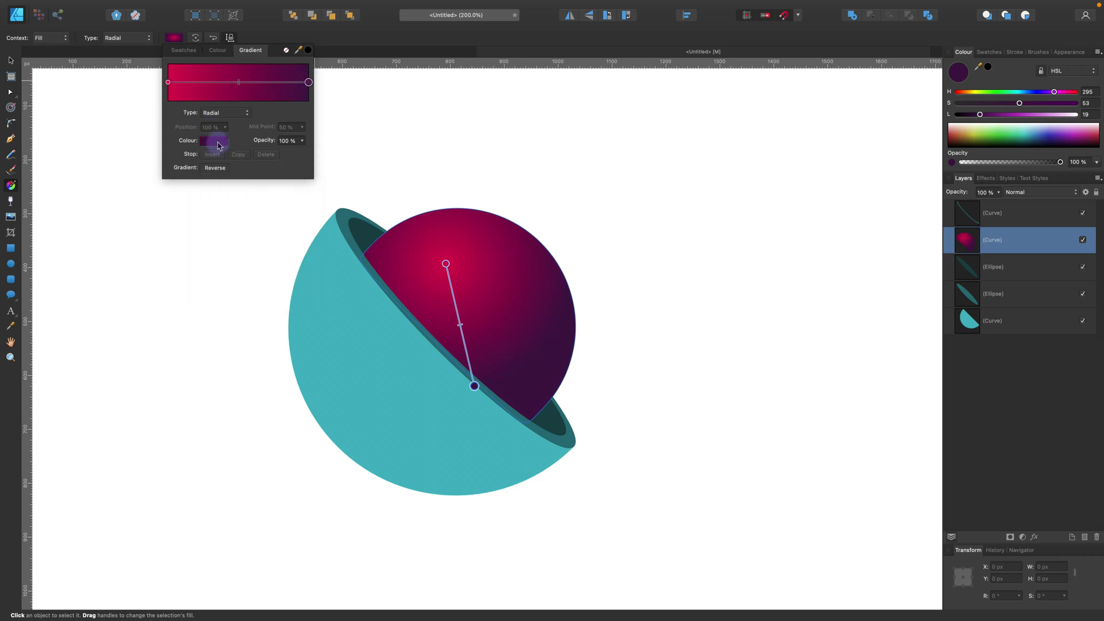
pyautogui.moveTo(226, 297); pyautogui.dragTo(236, 296)
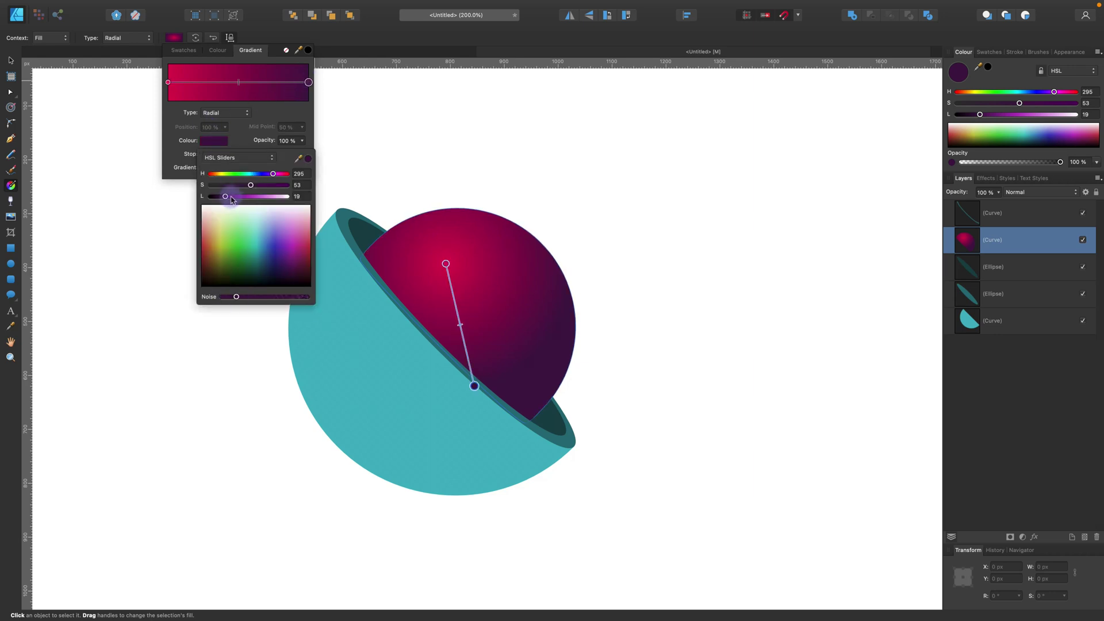
pyautogui.moveTo(231, 199); pyautogui.dragTo(276, 177)
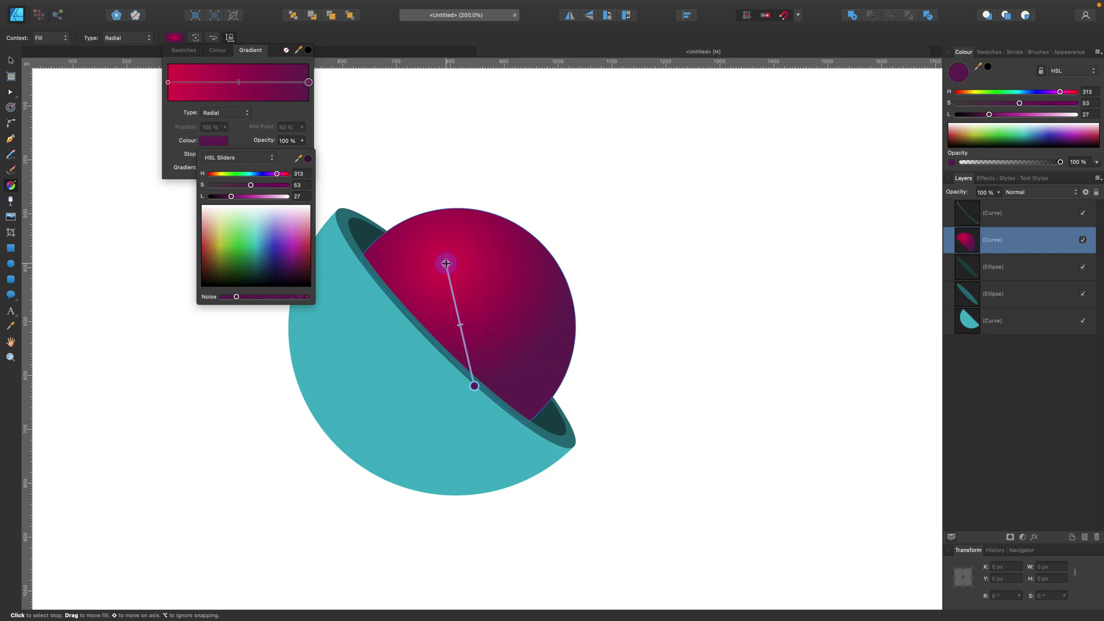
pyautogui.moveTo(446, 263); pyautogui.dragTo(454, 274)
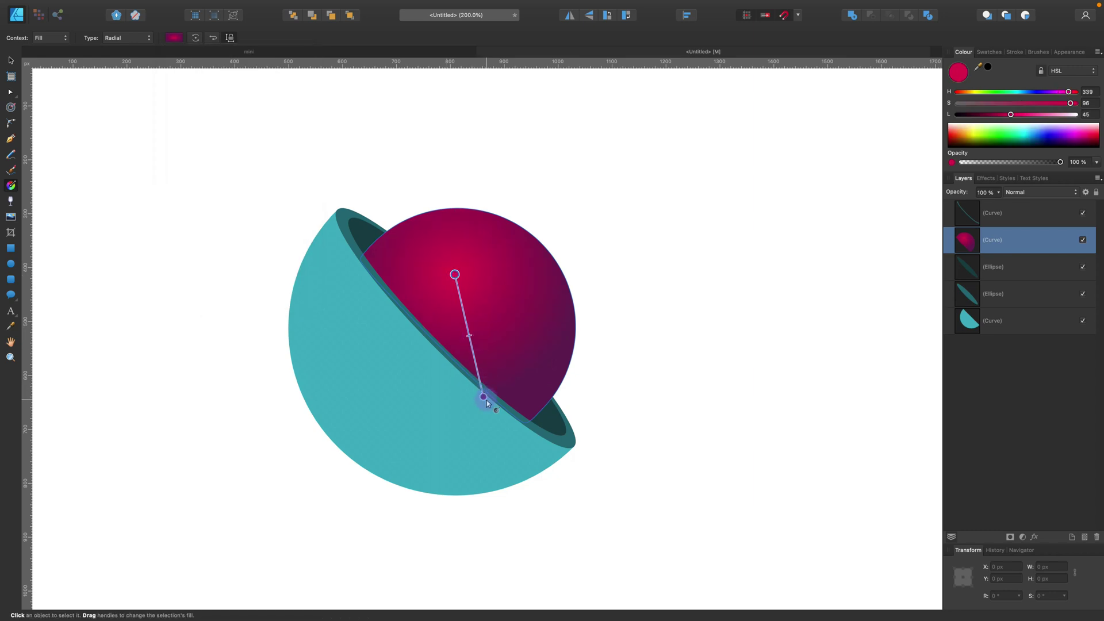
pyautogui.moveTo(486, 400); pyautogui.dragTo(481, 363)
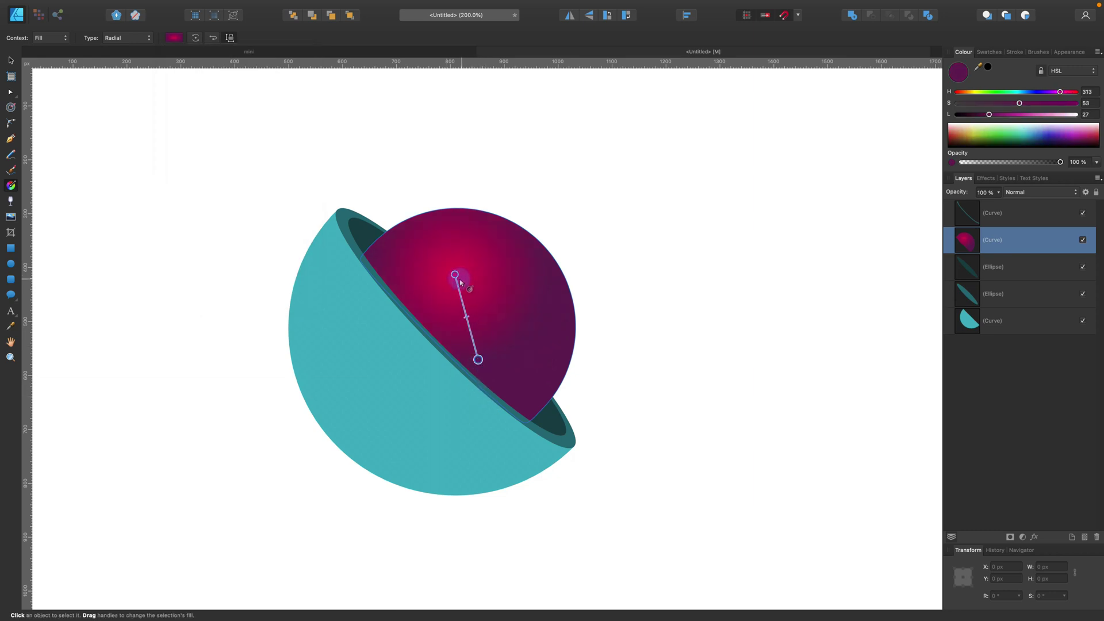
# Give the inner rim ellipse a reversed linear gradient fill.
pyautogui.click(13, 62)
pyautogui.click(619, 308)
pyautogui.press('space')
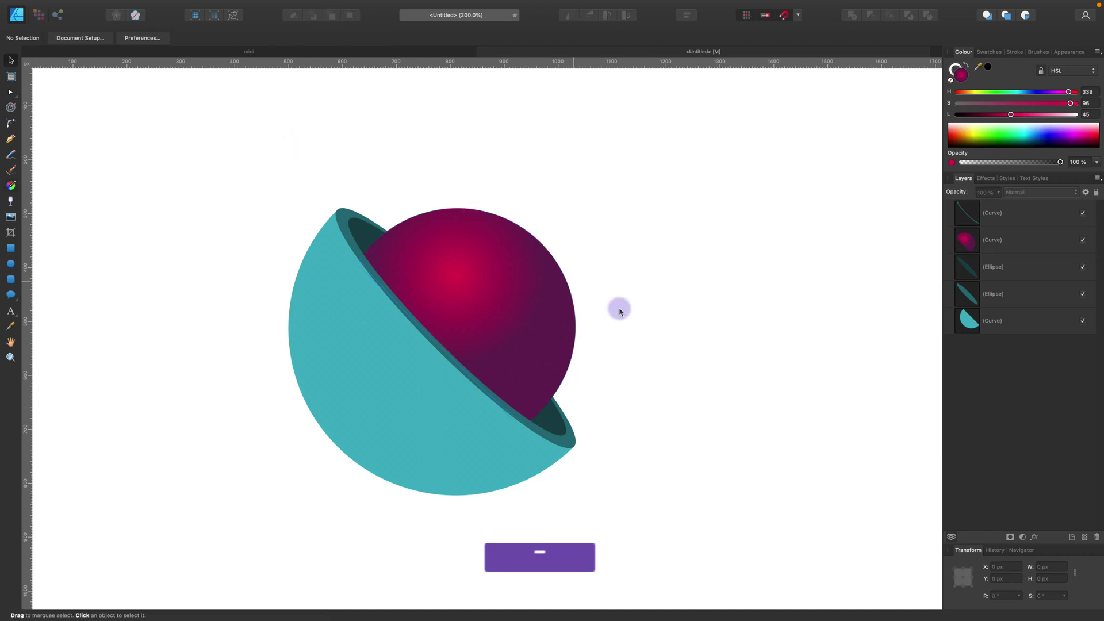
pyautogui.moveTo(619, 308); pyautogui.dragTo(547, 346)
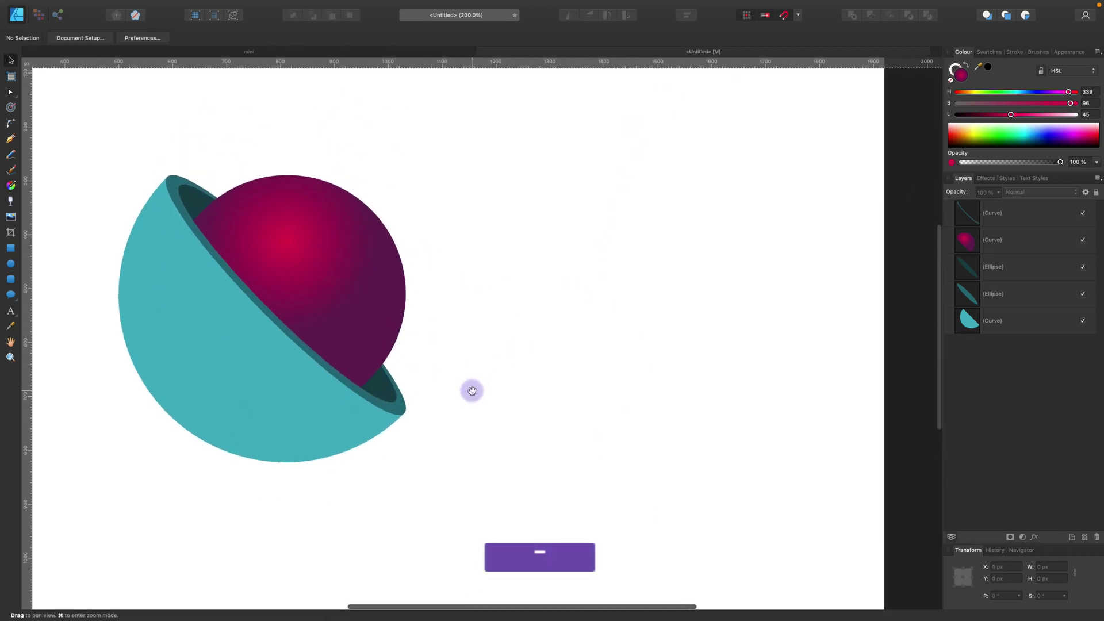
pyautogui.hscroll(-2, 454, 391)
pyautogui.click(419, 400)
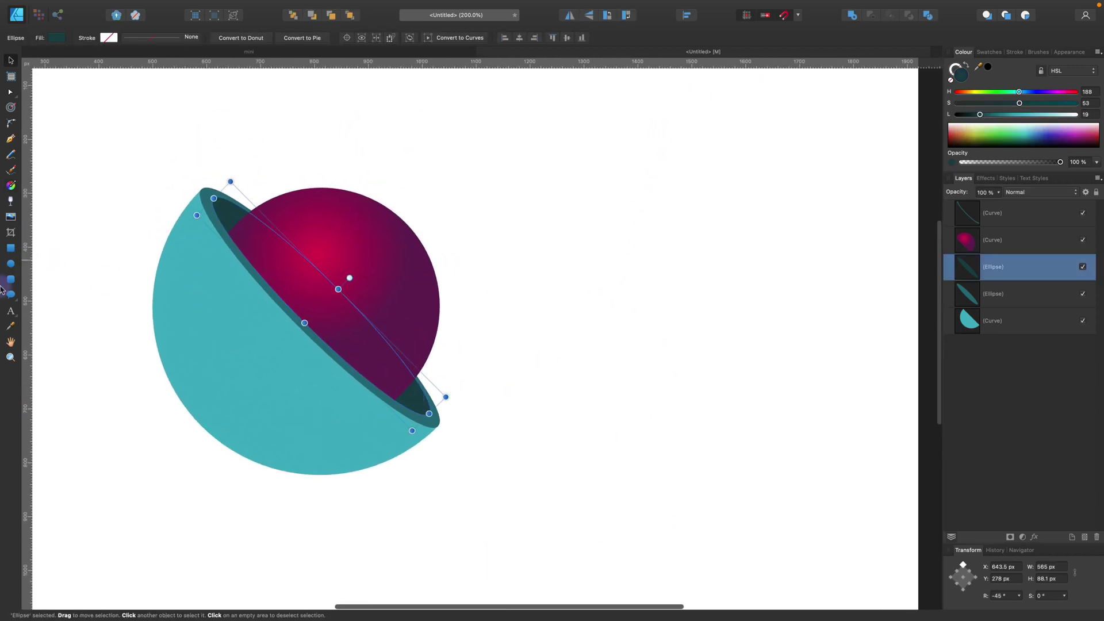
pyautogui.click(12, 186)
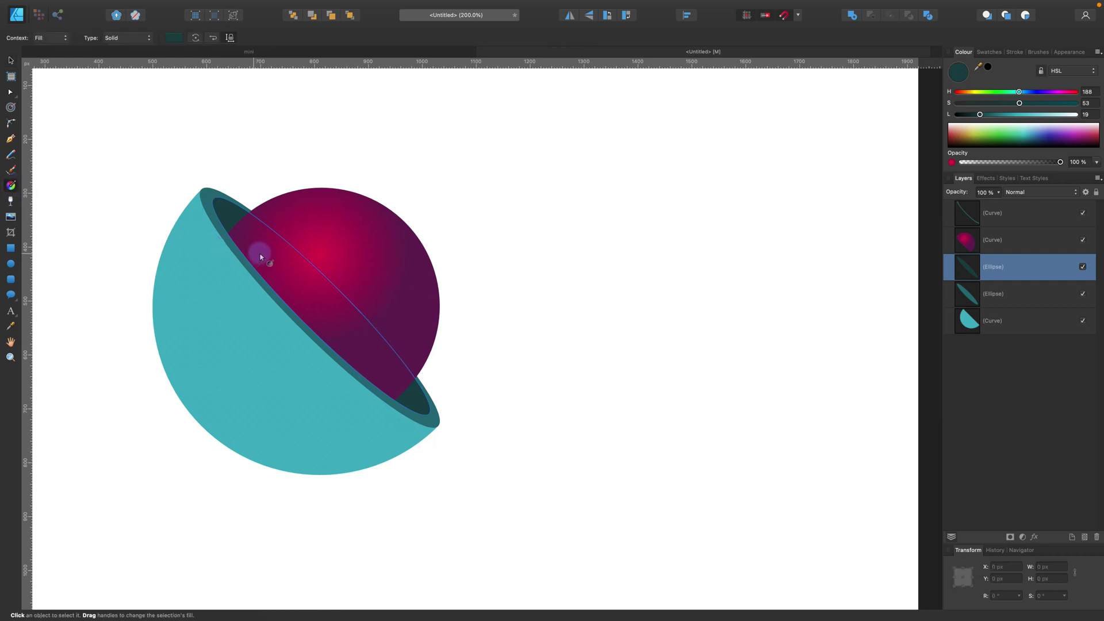
pyautogui.moveTo(243, 212); pyautogui.dragTo(223, 235)
pyautogui.click(212, 38)
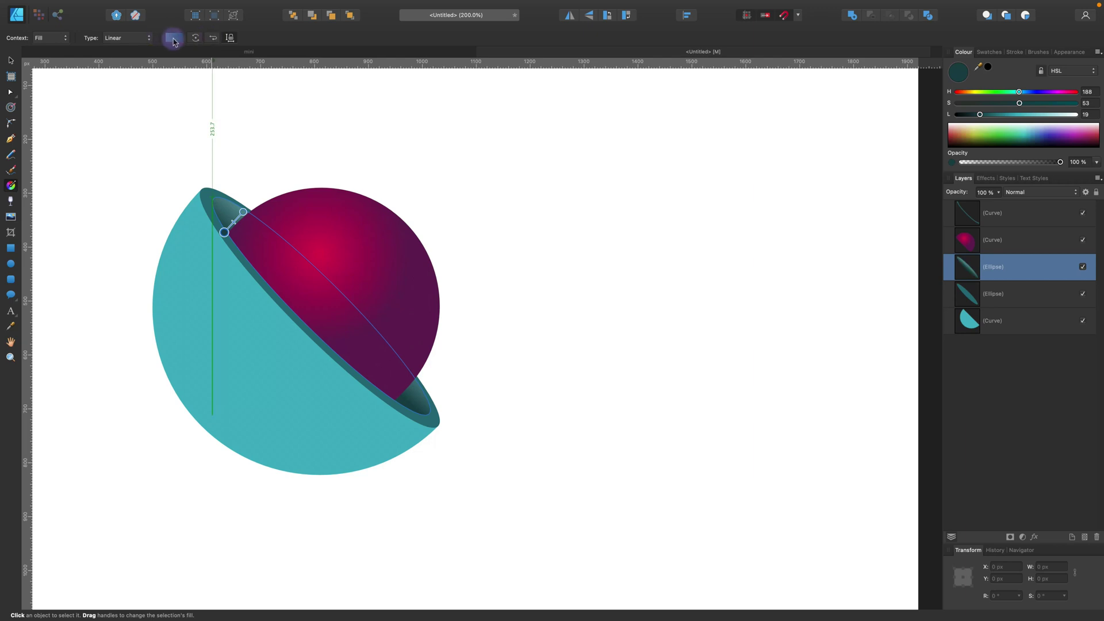
# Shift the rim gradient's right stop to a bluer, more saturated teal.
pyautogui.click(174, 39)
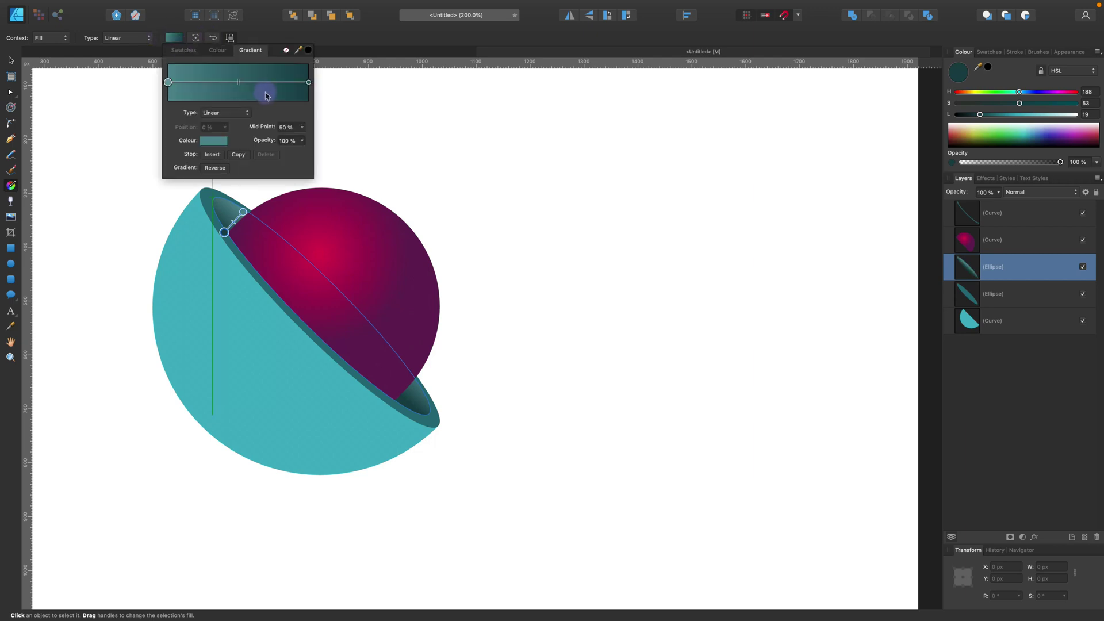
pyautogui.click(305, 83)
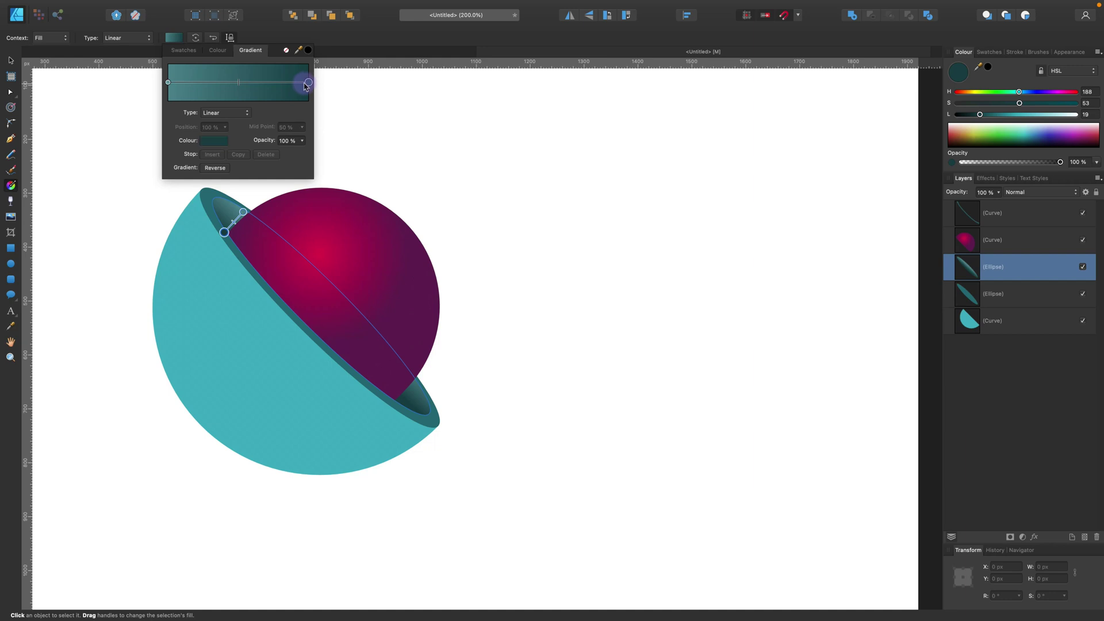
pyautogui.click(219, 141)
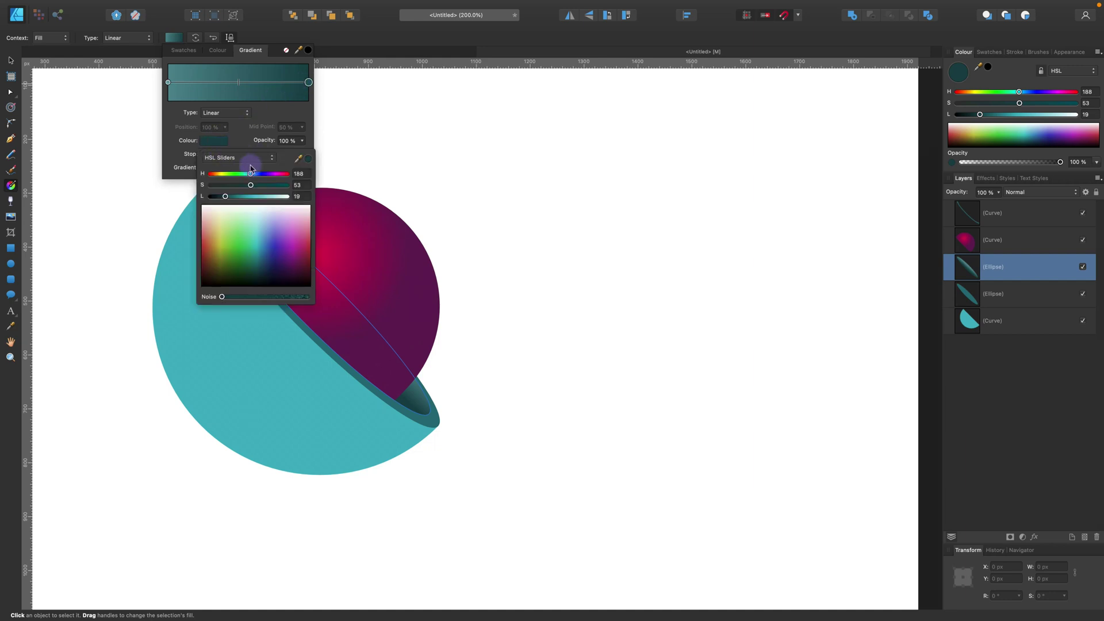
pyautogui.moveTo(251, 174); pyautogui.dragTo(222, 197)
pyautogui.click(236, 298)
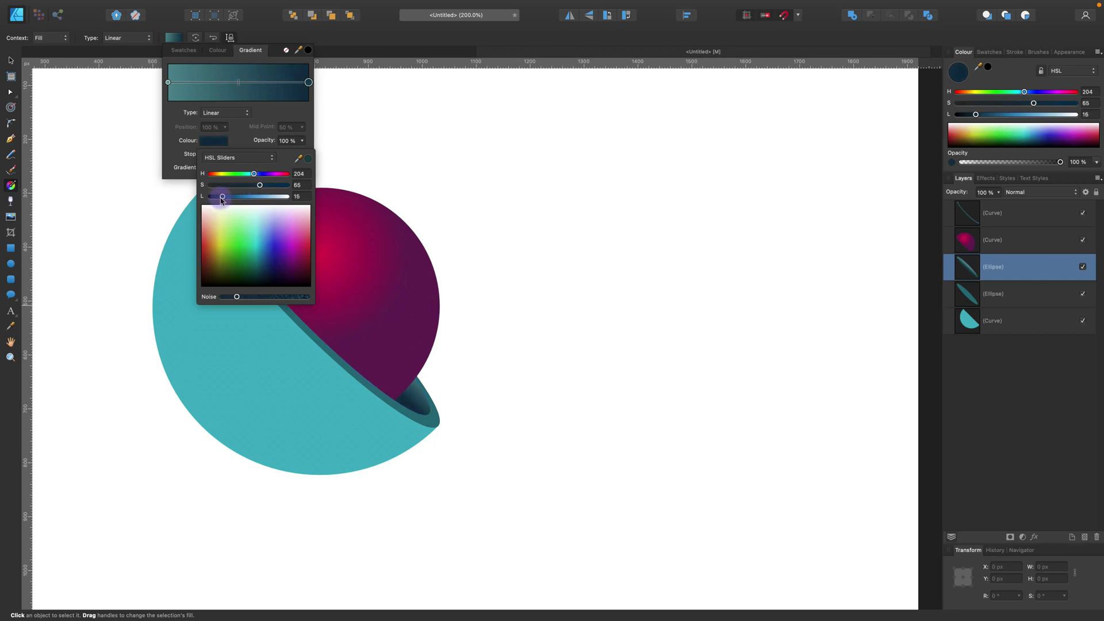
pyautogui.click(168, 82)
# Set the rim gradient's left stop to a muted teal (H 194, S 40, L 38).
pyautogui.click(225, 133)
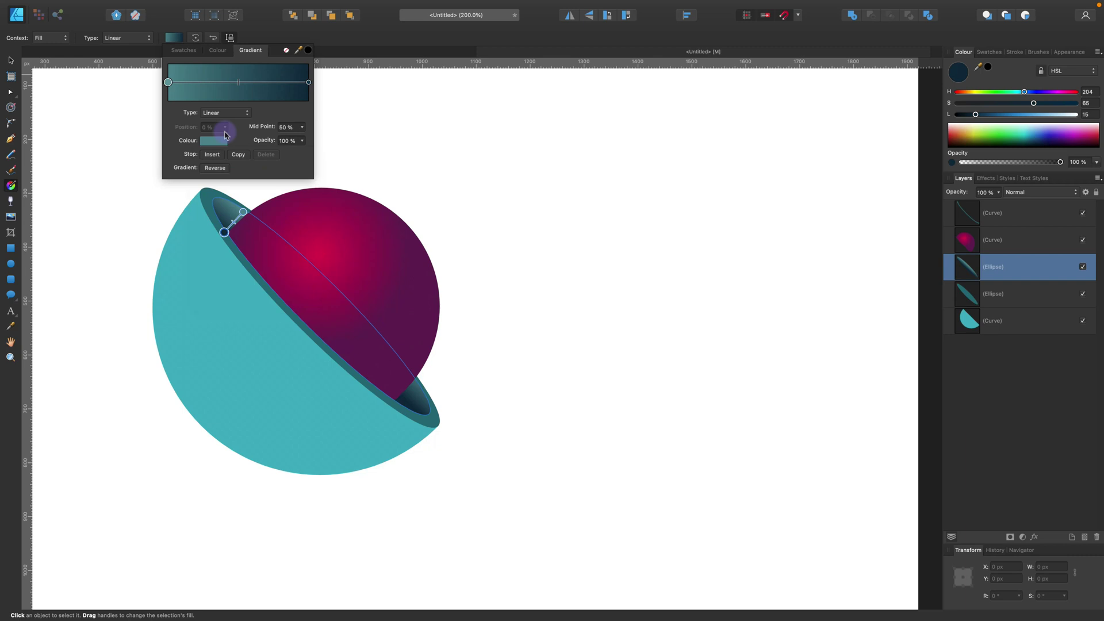
pyautogui.click(221, 147)
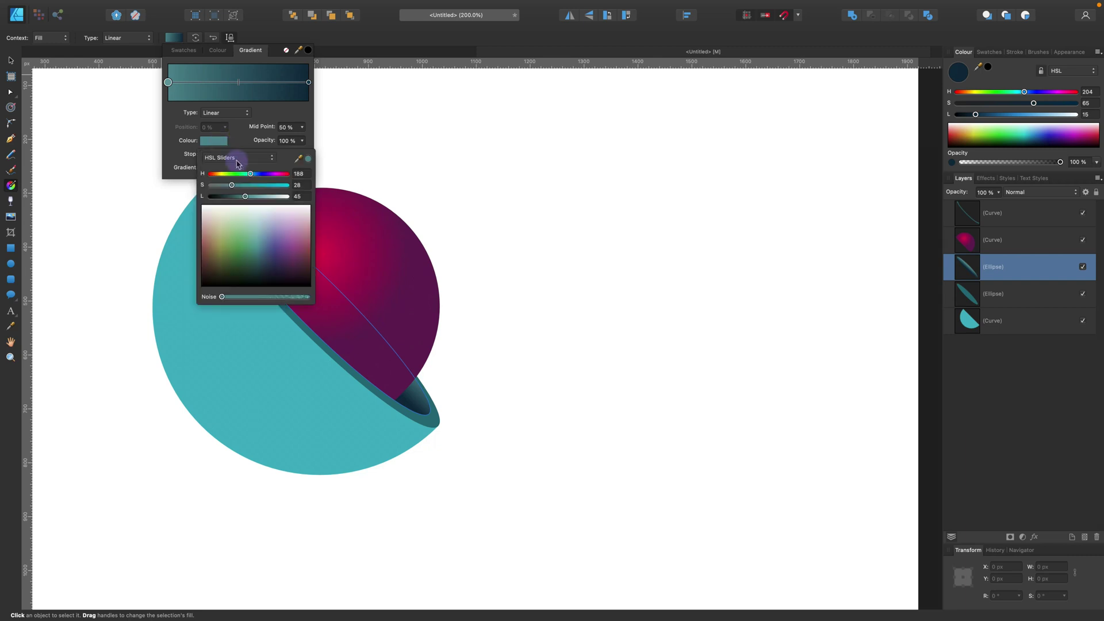
pyautogui.moveTo(253, 178); pyautogui.dragTo(236, 199)
pyautogui.click(241, 184)
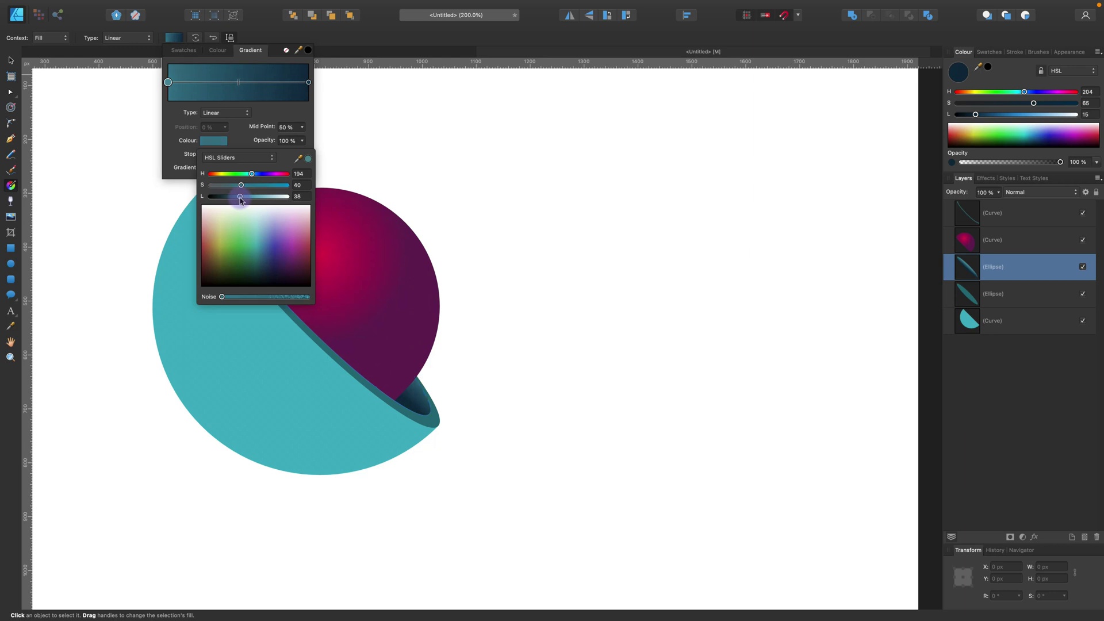
pyautogui.click(10, 60)
pyautogui.click(71, 93)
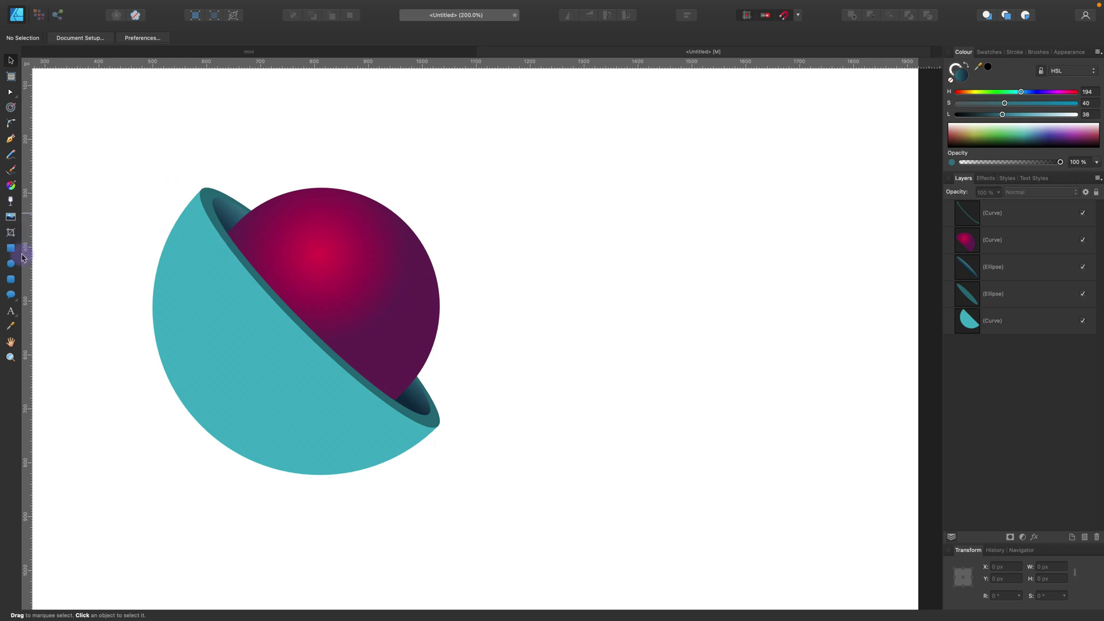
# Draw a closed Pen curve along the shell's inner rim beneath the sphere.
pyautogui.click(10, 139)
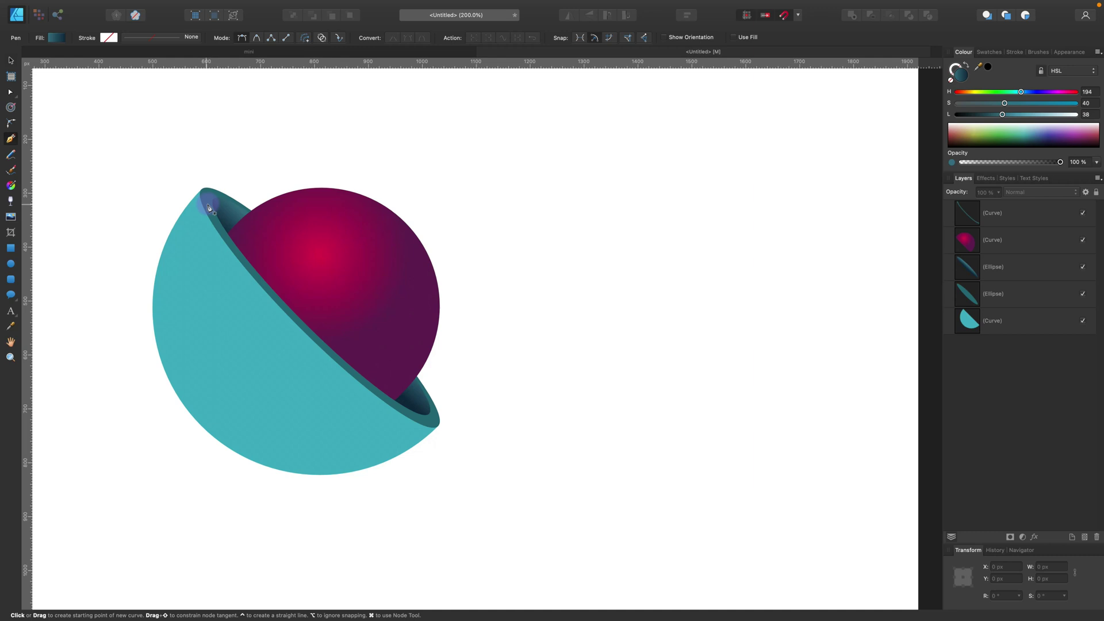
pyautogui.click(229, 224)
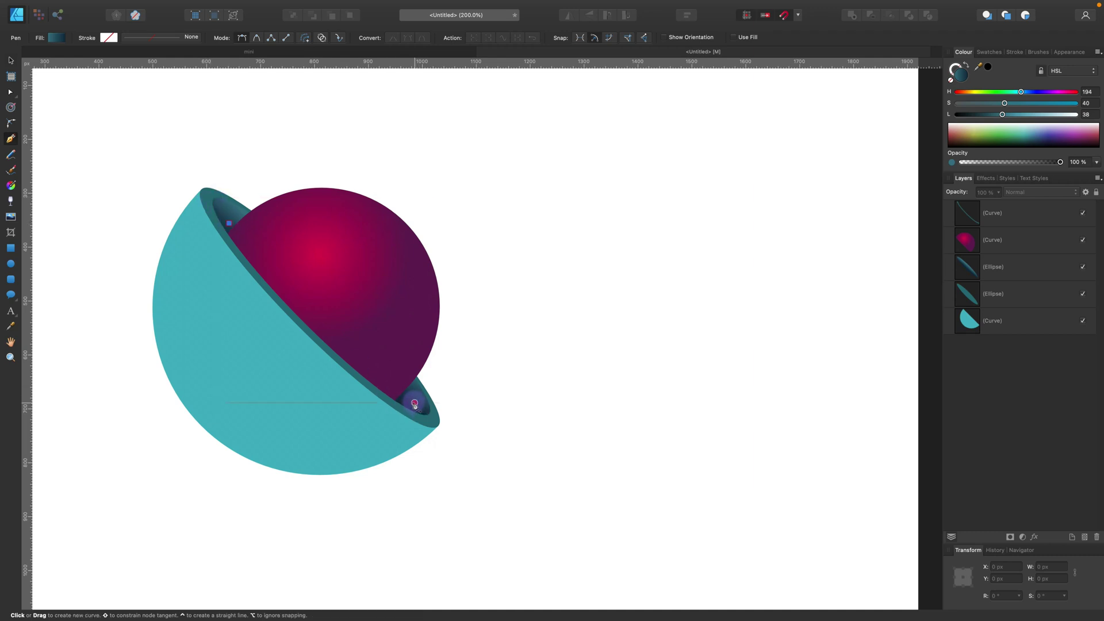
pyautogui.moveTo(412, 403); pyautogui.dragTo(515, 457)
pyautogui.click(353, 415)
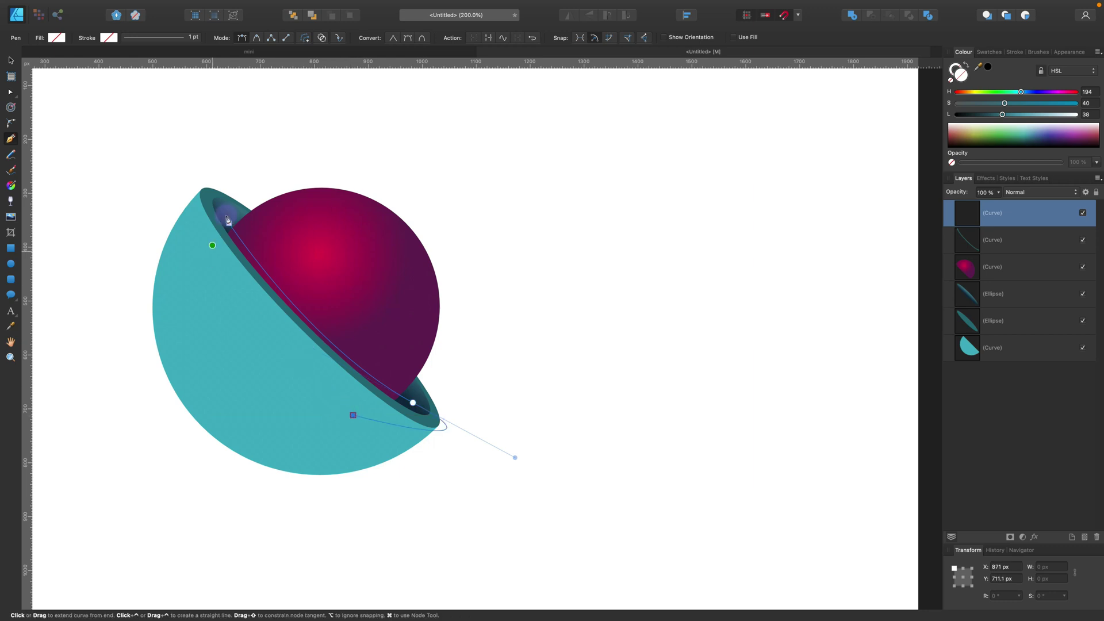
pyautogui.moveTo(229, 223); pyautogui.dragTo(424, 205)
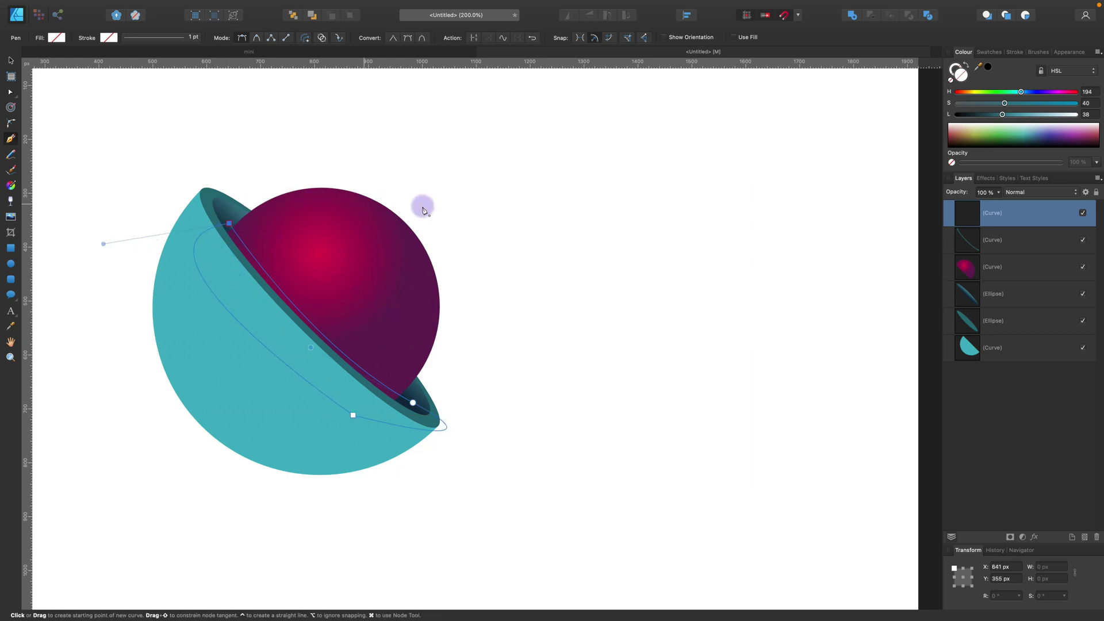
# Fill the new band black (L 0) and pull a node handle to taper its lower tip.
pyautogui.click(994, 116)
pyautogui.moveTo(994, 115); pyautogui.dragTo(904, 113)
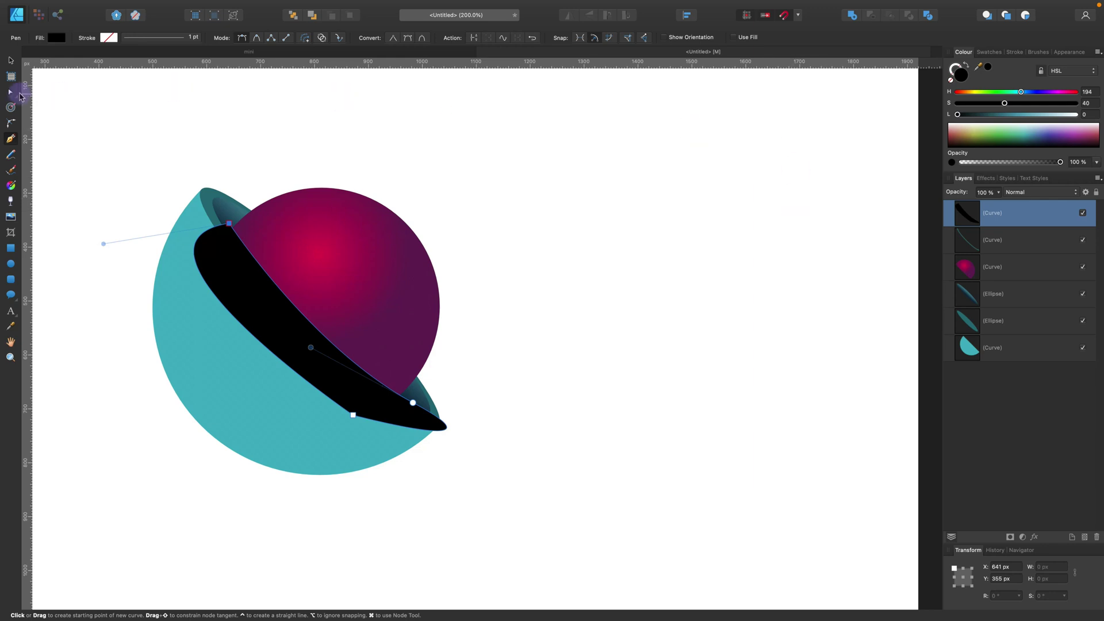
pyautogui.press('a')
pyautogui.moveTo(416, 405); pyautogui.dragTo(466, 431)
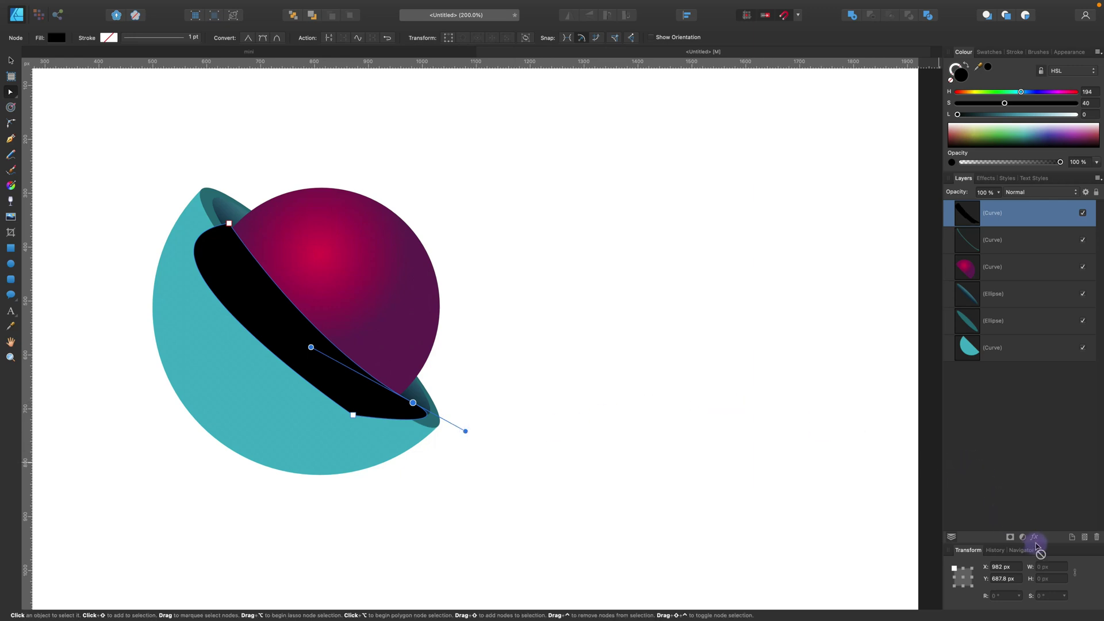
# Give the black band a soft Gaussian blur and set its blend mode to Overlay.
pyautogui.click(1033, 536)
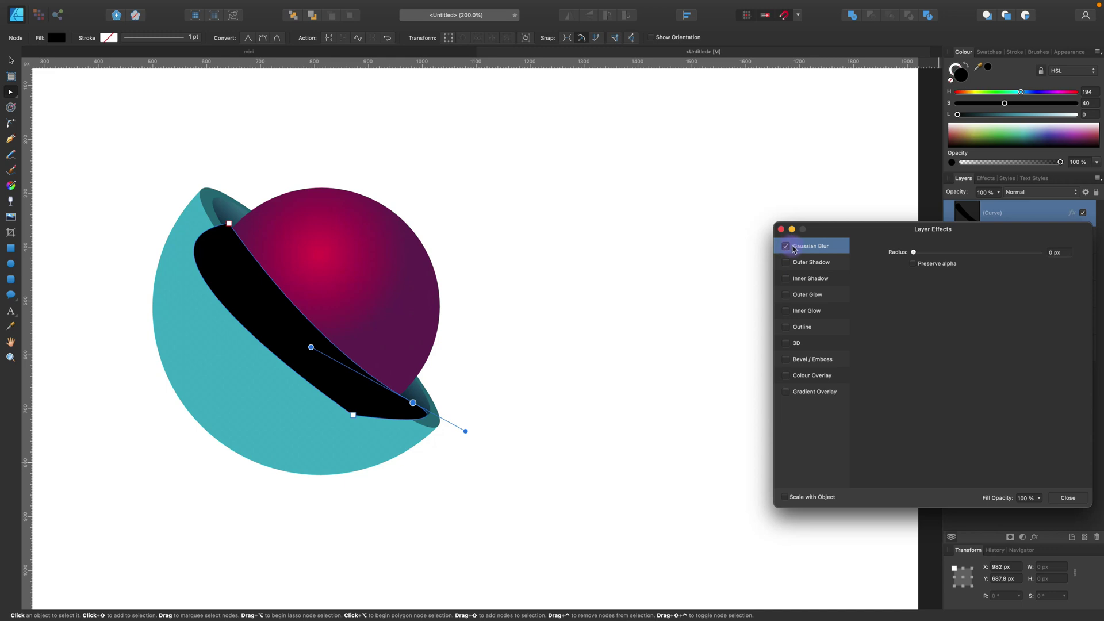
pyautogui.moveTo(954, 252); pyautogui.dragTo(967, 253)
pyautogui.click(1068, 498)
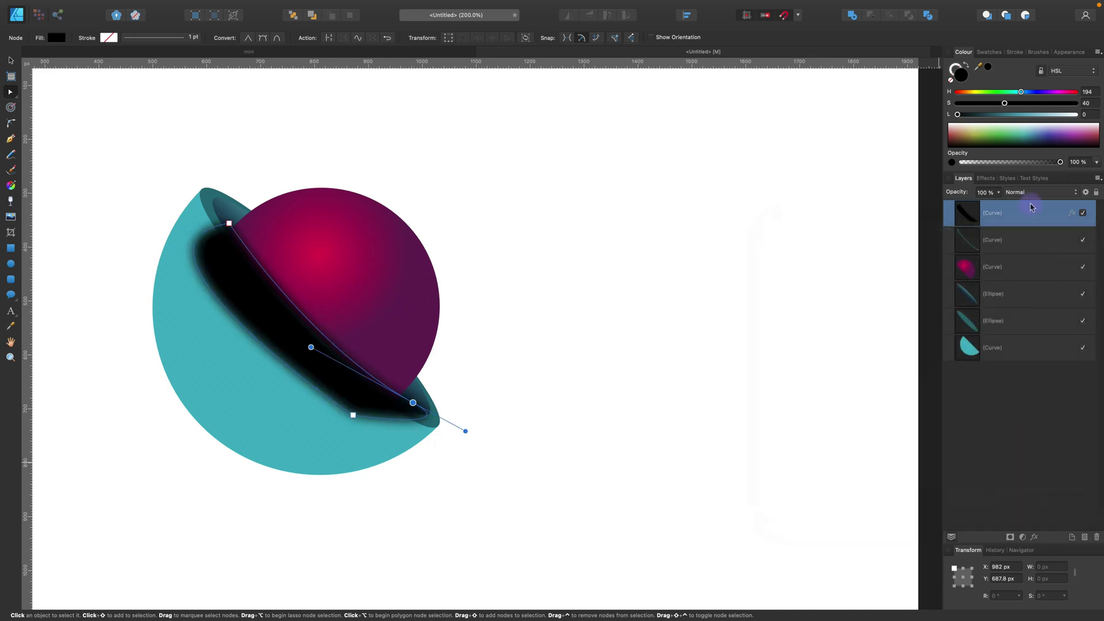
pyautogui.click(1030, 192)
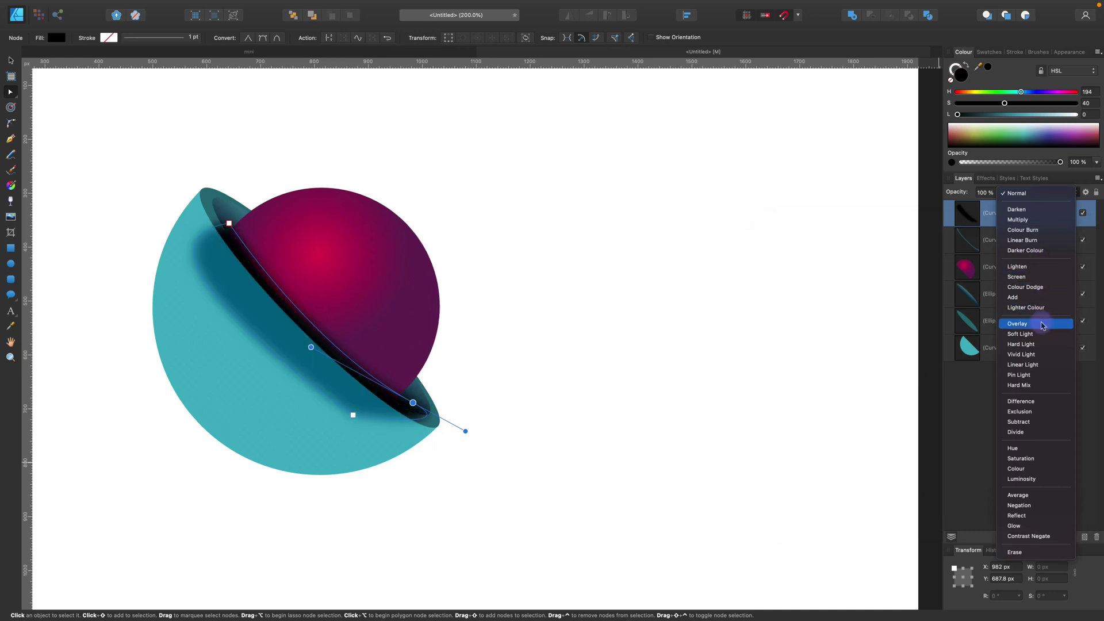
pyautogui.click(1042, 326)
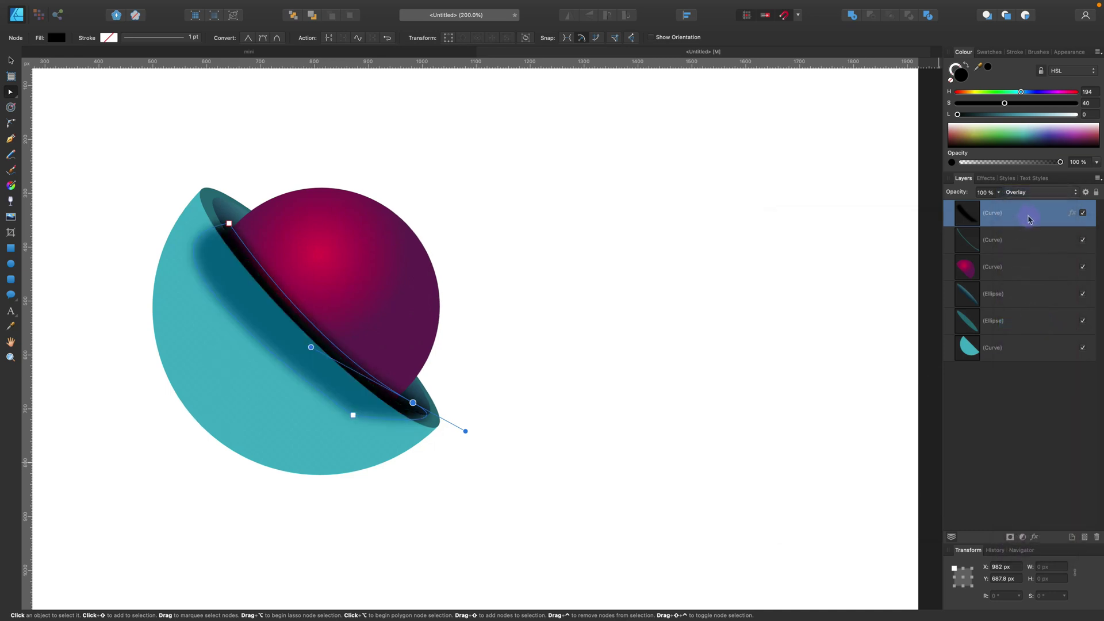
# Move the band below the top curve at 50% opacity, then select both rim ellipses.
pyautogui.moveTo(1029, 218); pyautogui.dragTo(1022, 253)
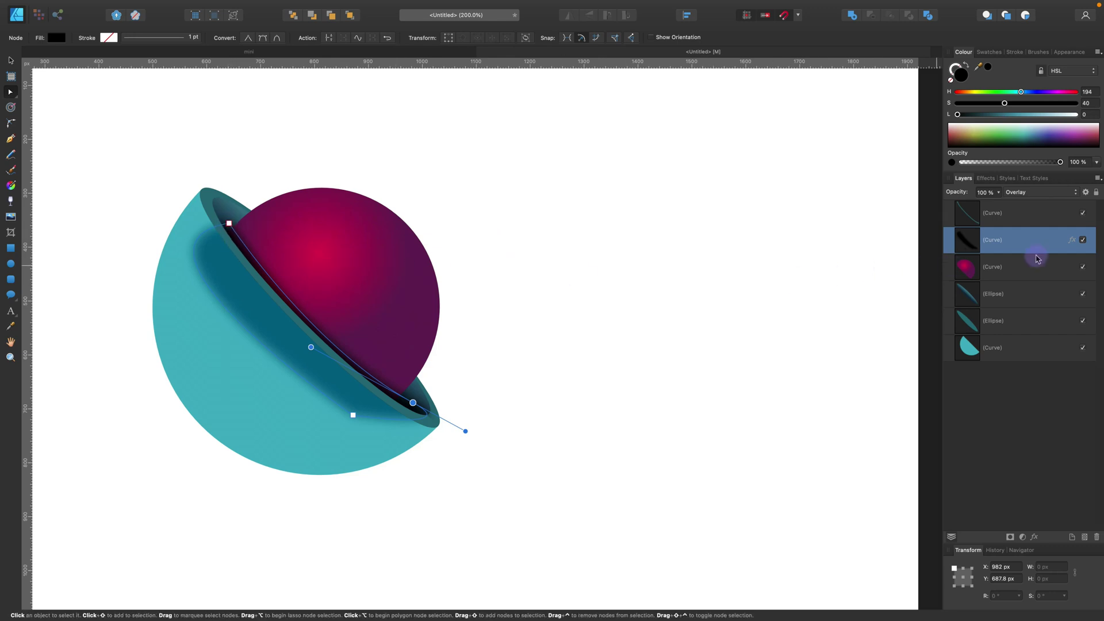
pyautogui.moveTo(1000, 193); pyautogui.dragTo(956, 206)
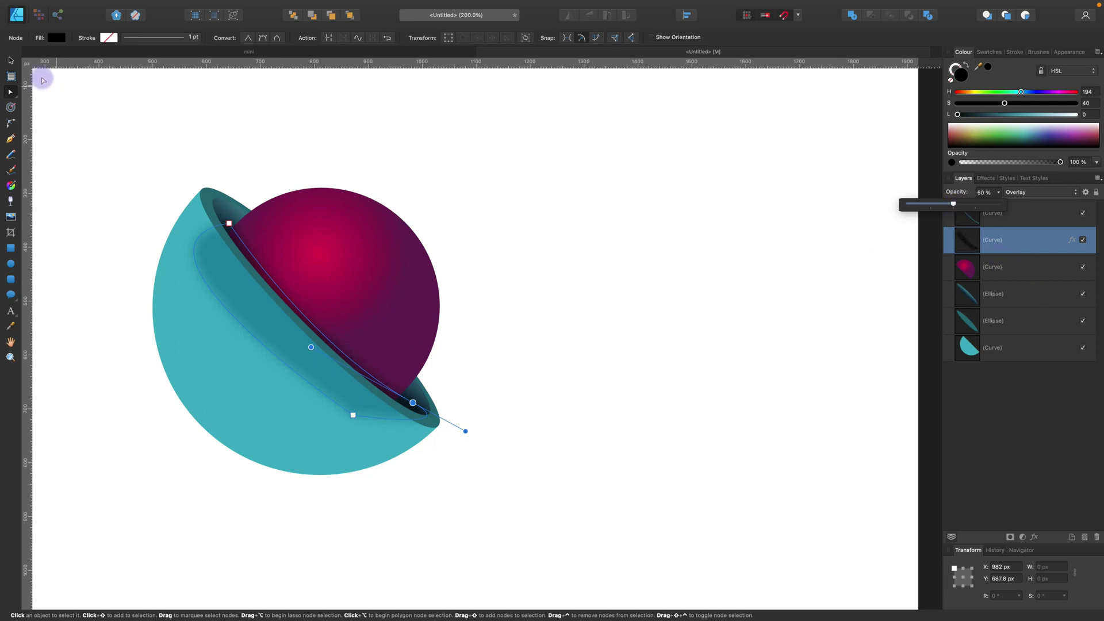
pyautogui.click(11, 62)
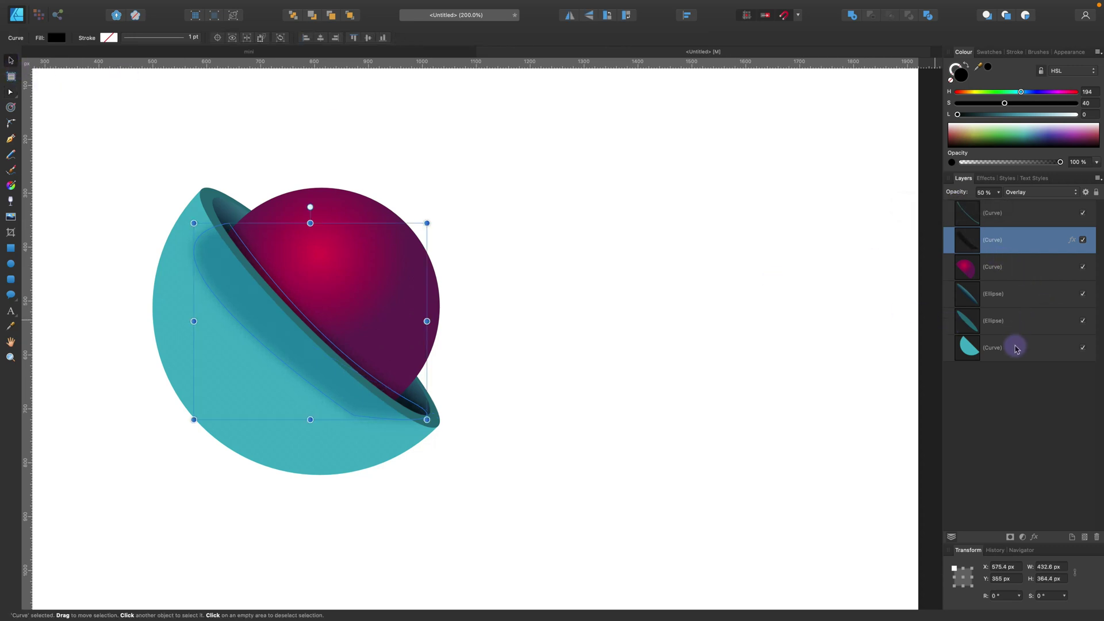
pyautogui.click(1042, 297)
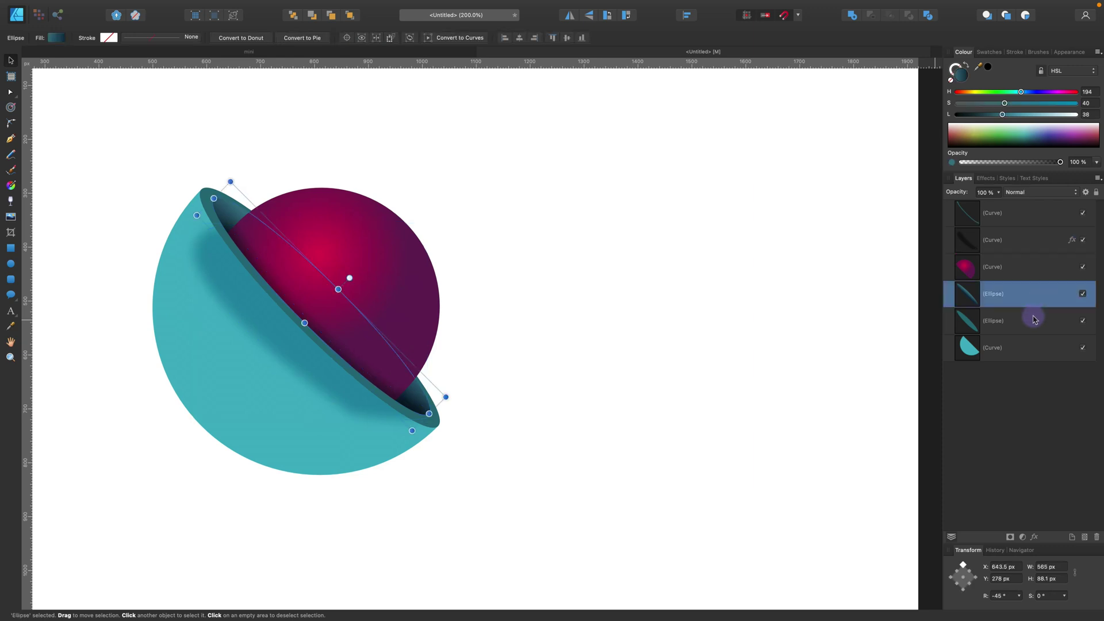
pyautogui.keyDown('shift'); pyautogui.click(1031, 324); pyautogui.keyUp('shift')
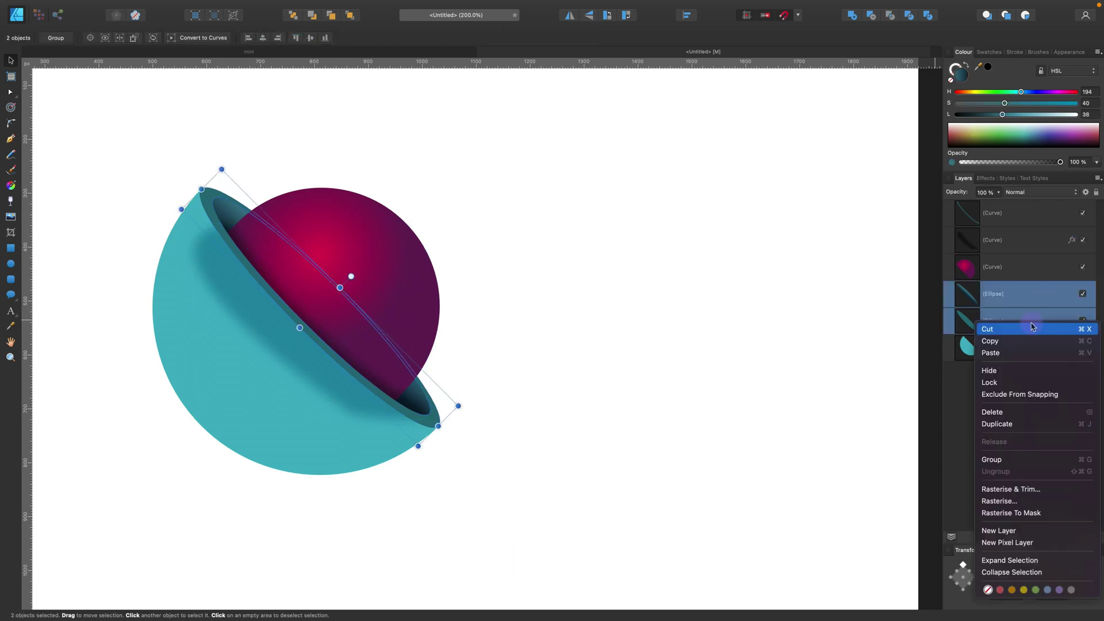
# Duplicate both rim ellipses and merge the copies with Add, placed below the originals.
pyautogui.rightClick(1031, 321)
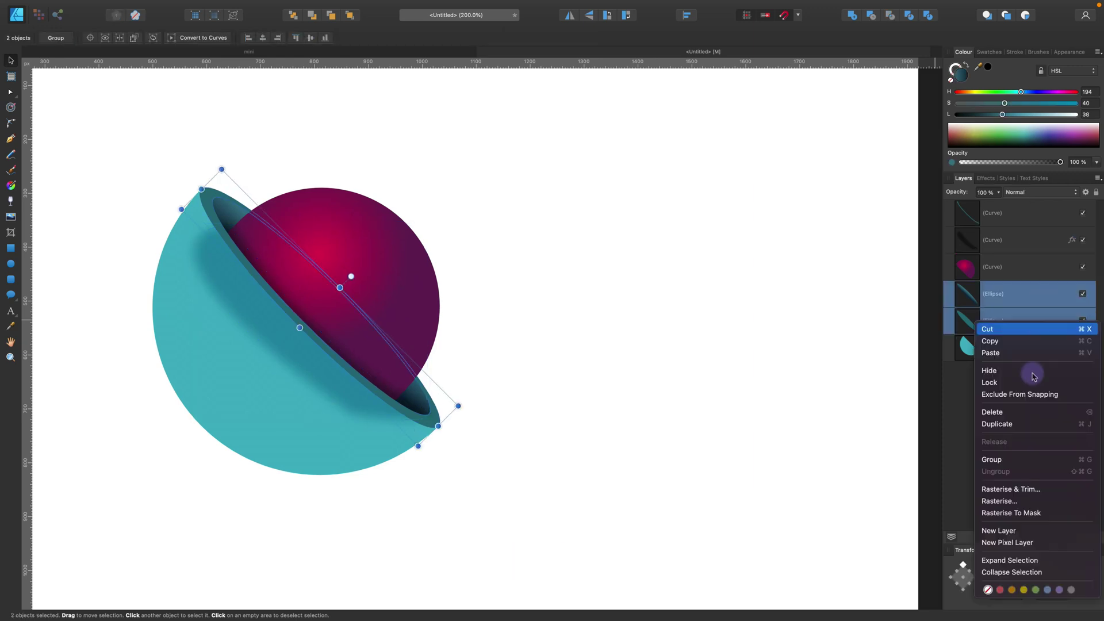
pyautogui.click(1033, 425)
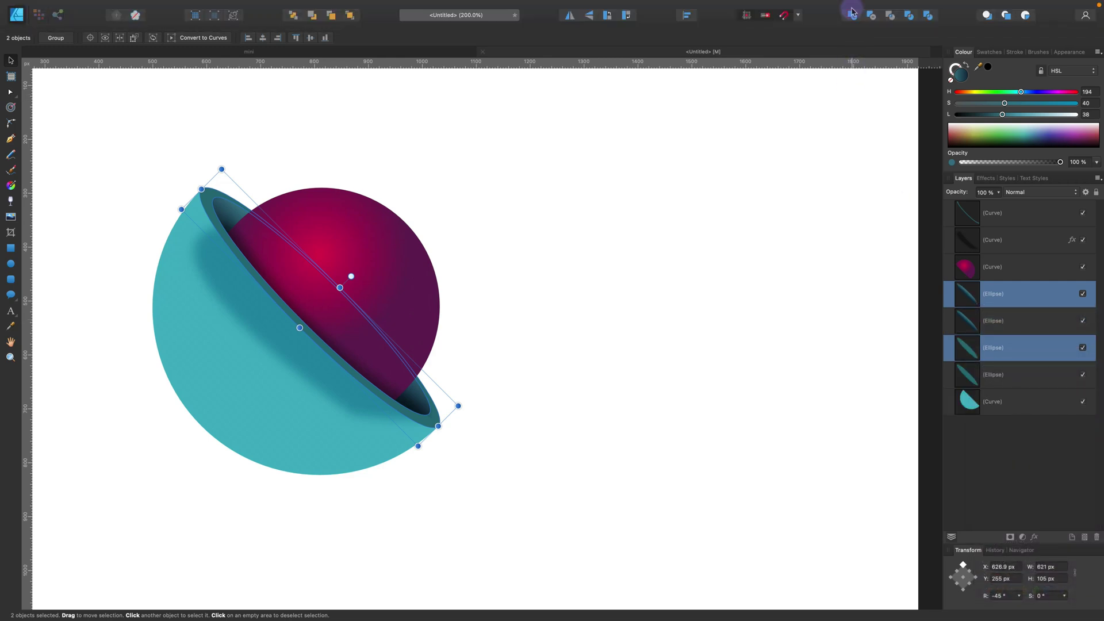
pyautogui.click(851, 16)
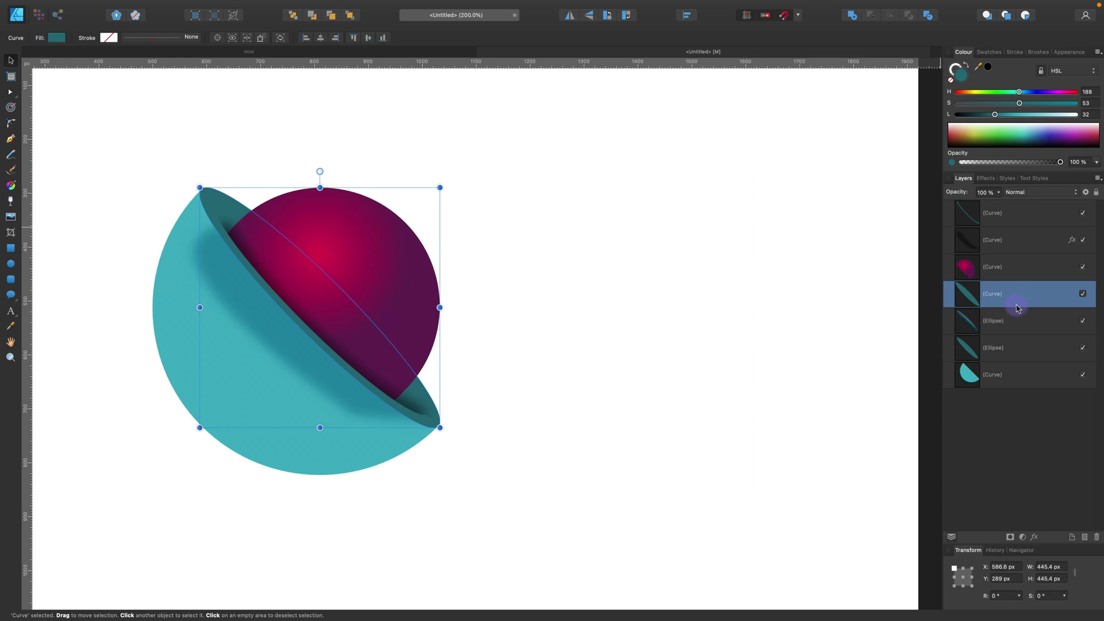
pyautogui.moveTo(1016, 308); pyautogui.dragTo(1010, 369)
# Add the merged shape to the teal shell body, forming a 530 × 530 px curve on top.
pyautogui.keyDown('shift'); pyautogui.click(1011, 375); pyautogui.keyUp('shift')
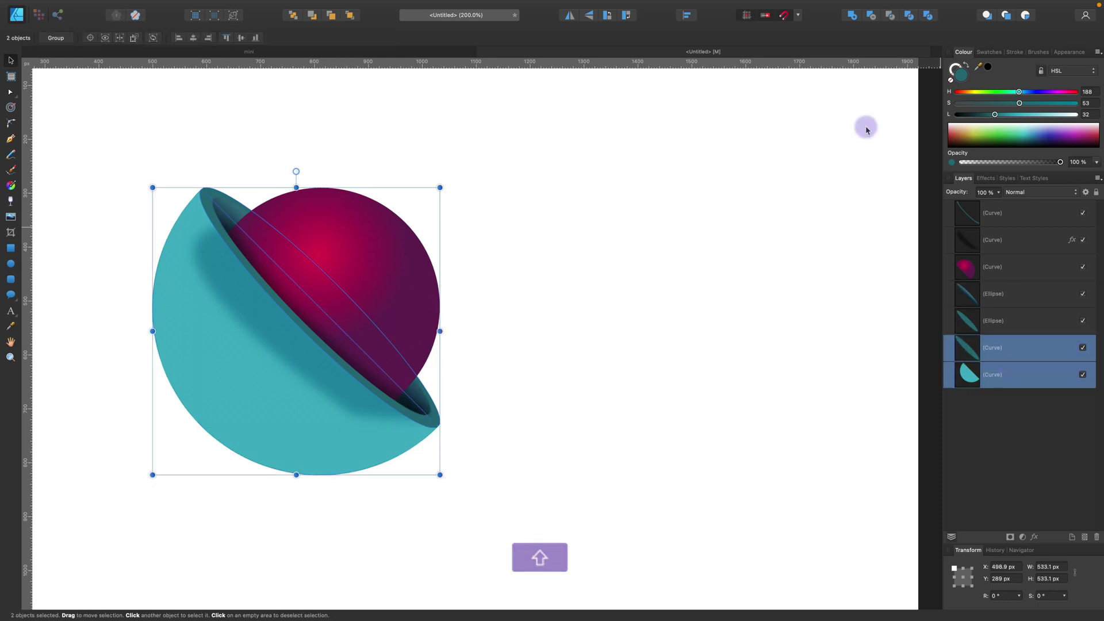
pyautogui.click(871, 15)
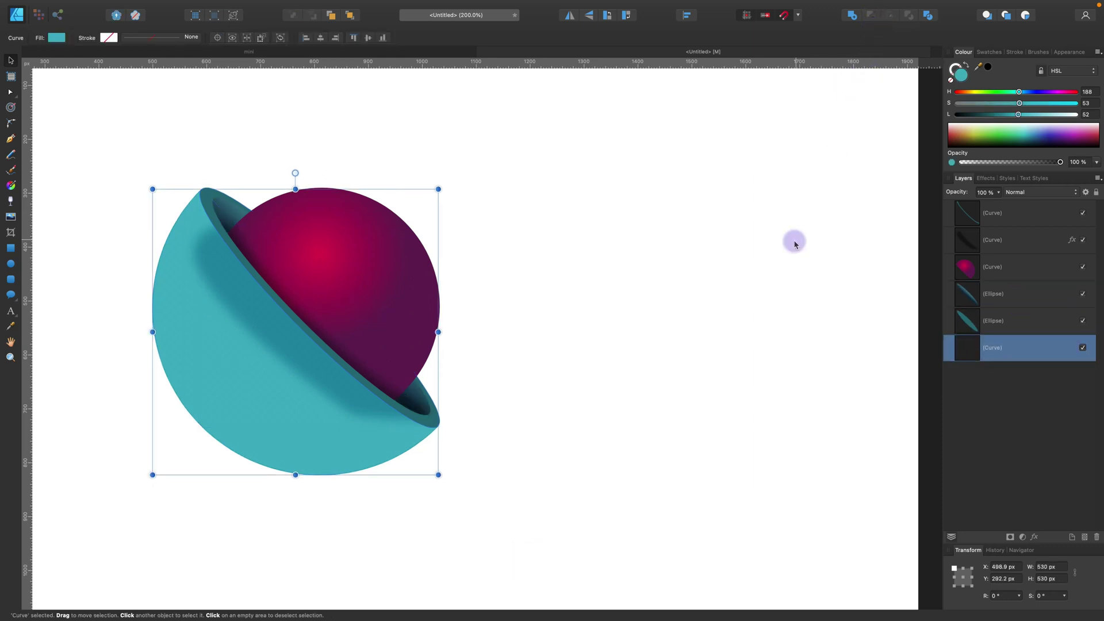
pyautogui.moveTo(1039, 353); pyautogui.dragTo(1010, 207)
pyautogui.click(655, 362)
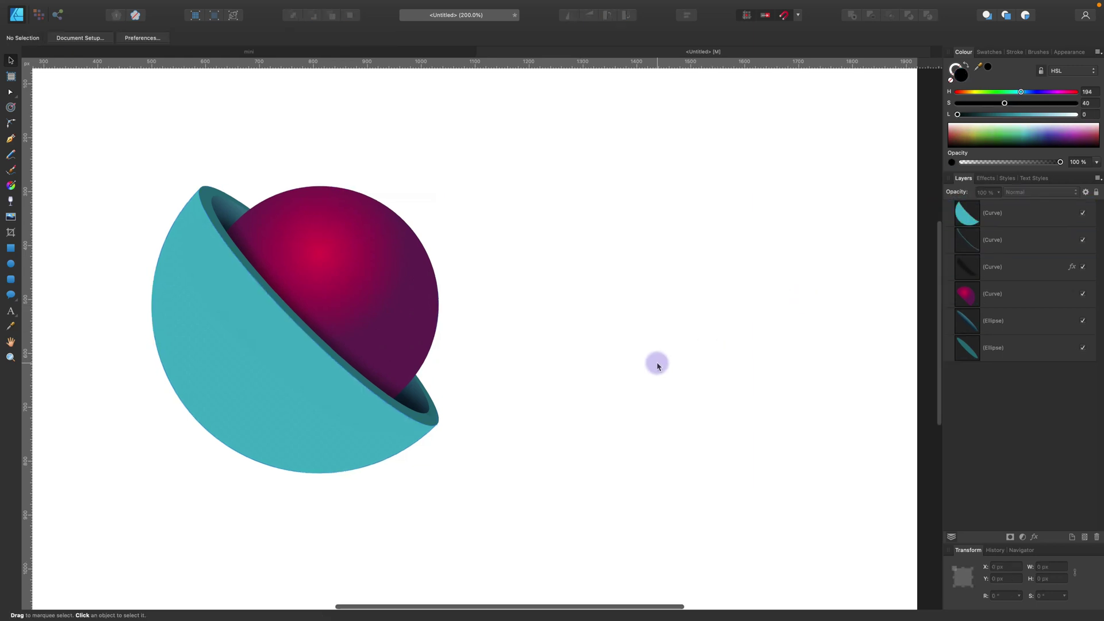
pyautogui.press('space')
pyautogui.moveTo(481, 394); pyautogui.dragTo(554, 391)
pyautogui.click(509, 414)
pyautogui.keyDown('super'); pyautogui.click(510, 413); pyautogui.keyUp('super')
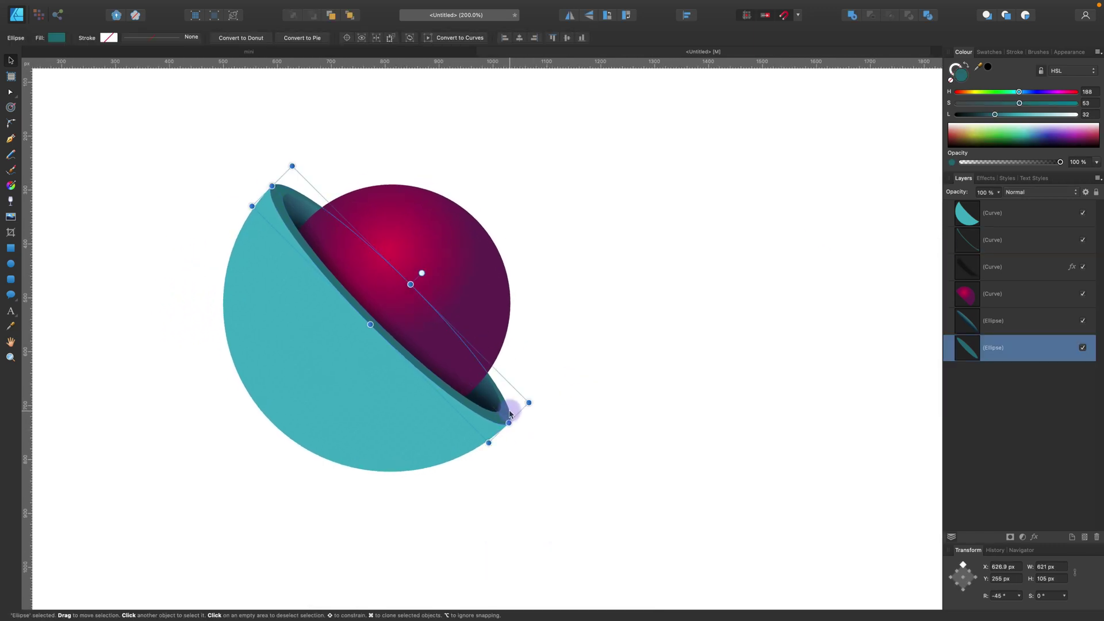
# Give the merged teal shell a radial gradient fill.
pyautogui.click(347, 404)
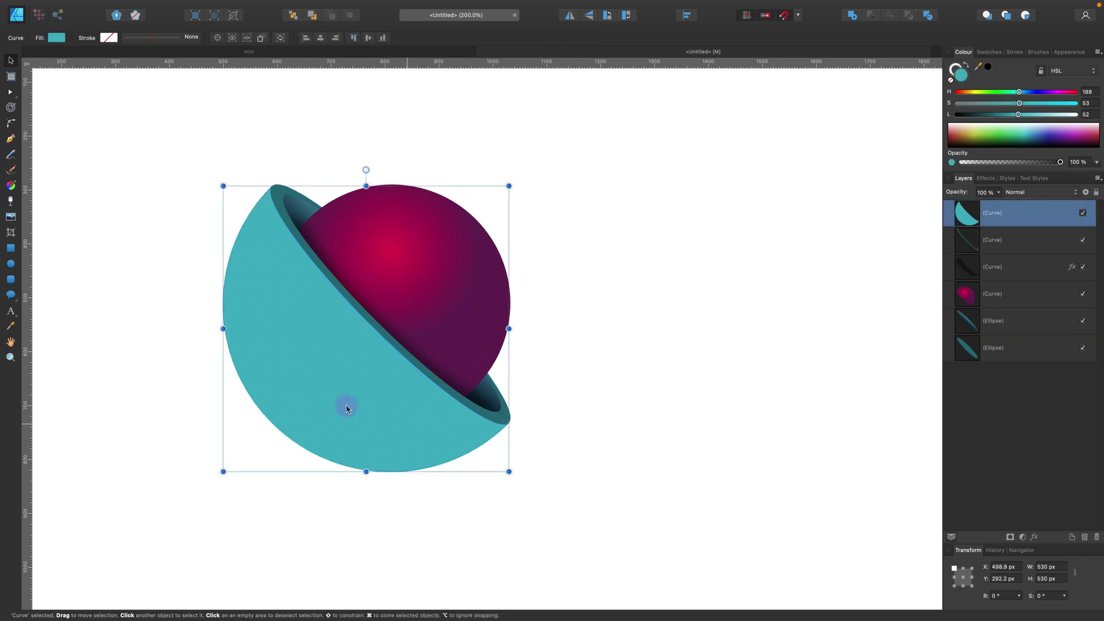
pyautogui.click(11, 186)
pyautogui.click(256, 282)
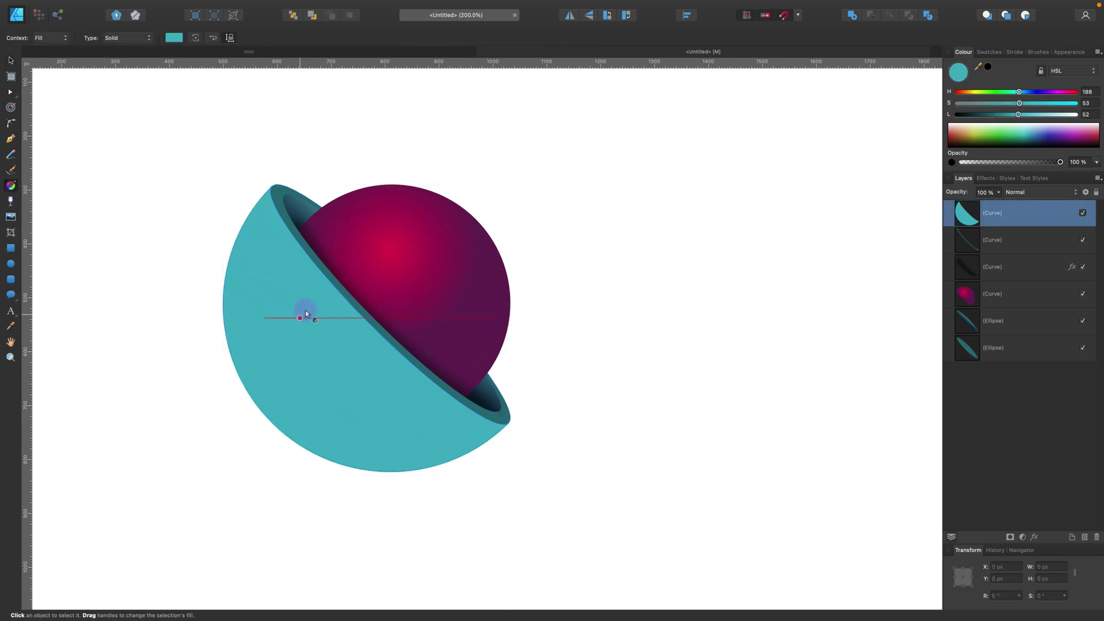
pyautogui.moveTo(303, 303); pyautogui.dragTo(381, 416)
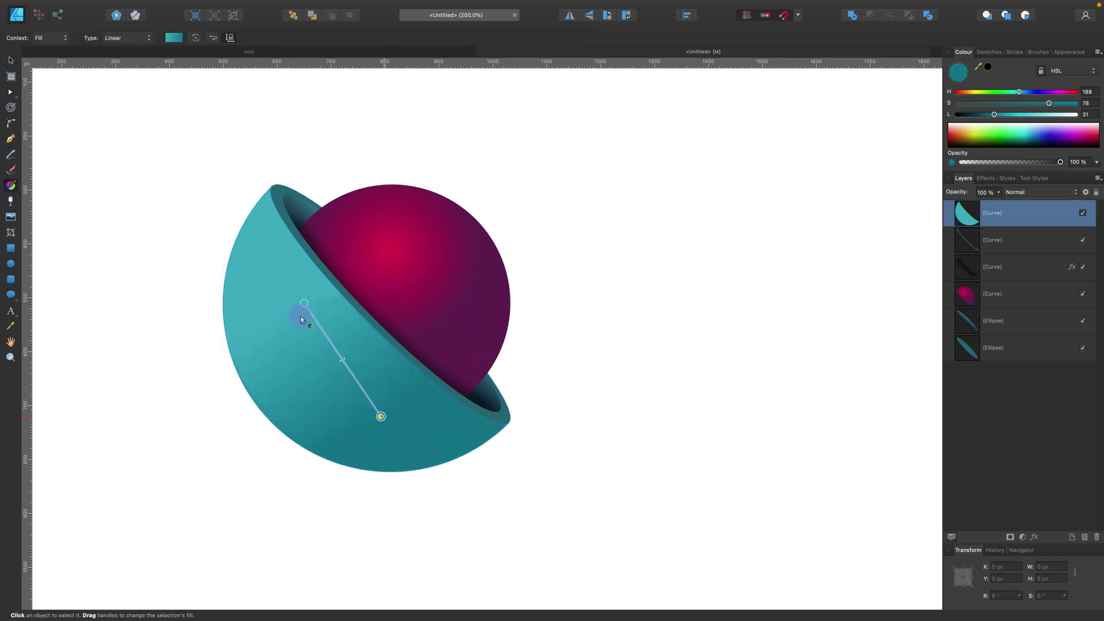
pyautogui.click(127, 37)
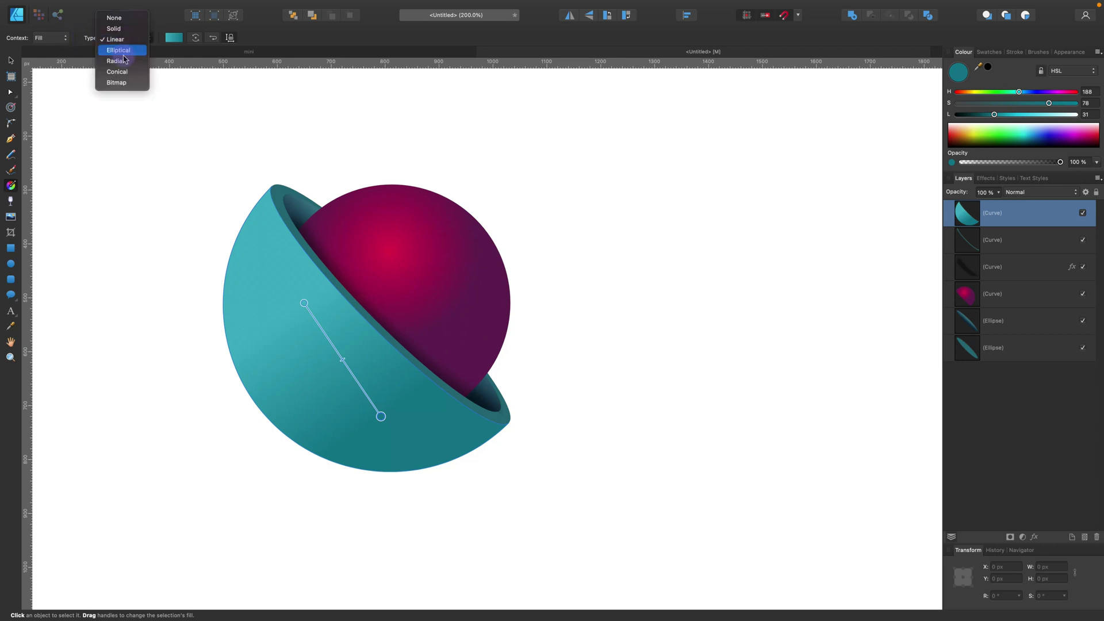
pyautogui.click(124, 61)
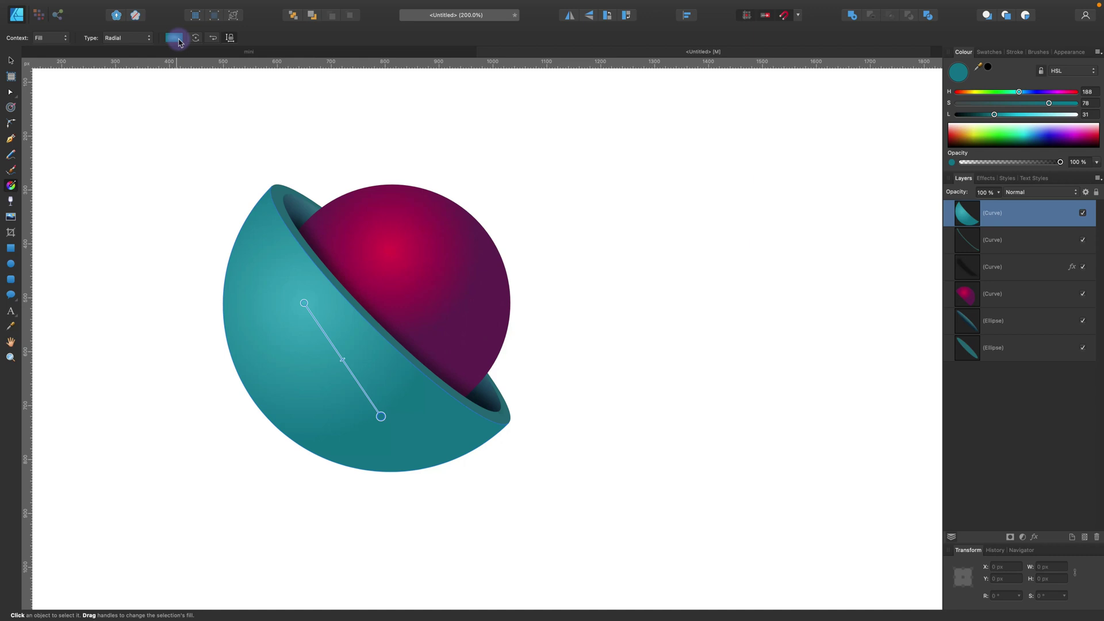
# Shift the shell gradient's outer stop hue from 188 to about 199 for a blue-teal edge.
pyautogui.click(175, 38)
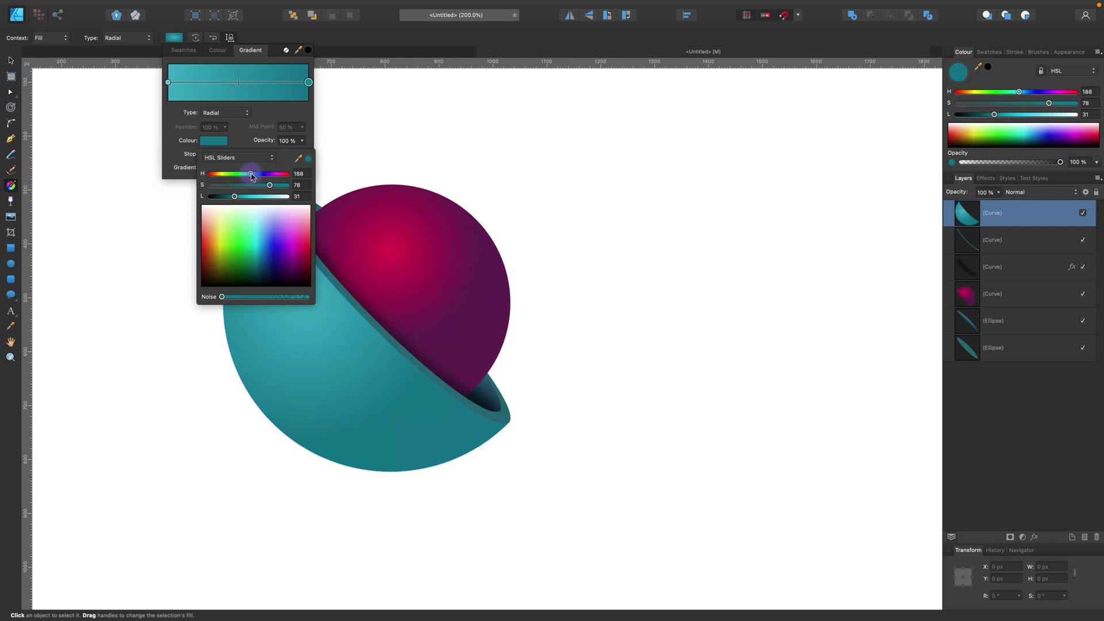
pyautogui.moveTo(251, 175); pyautogui.dragTo(255, 176)
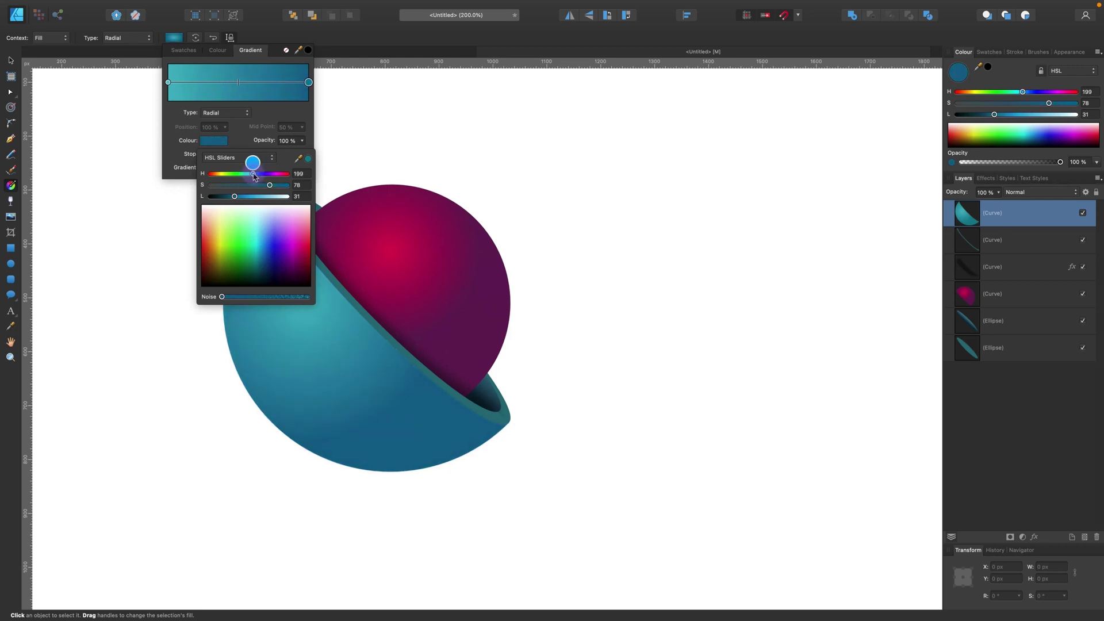
pyautogui.moveTo(222, 297); pyautogui.dragTo(228, 299)
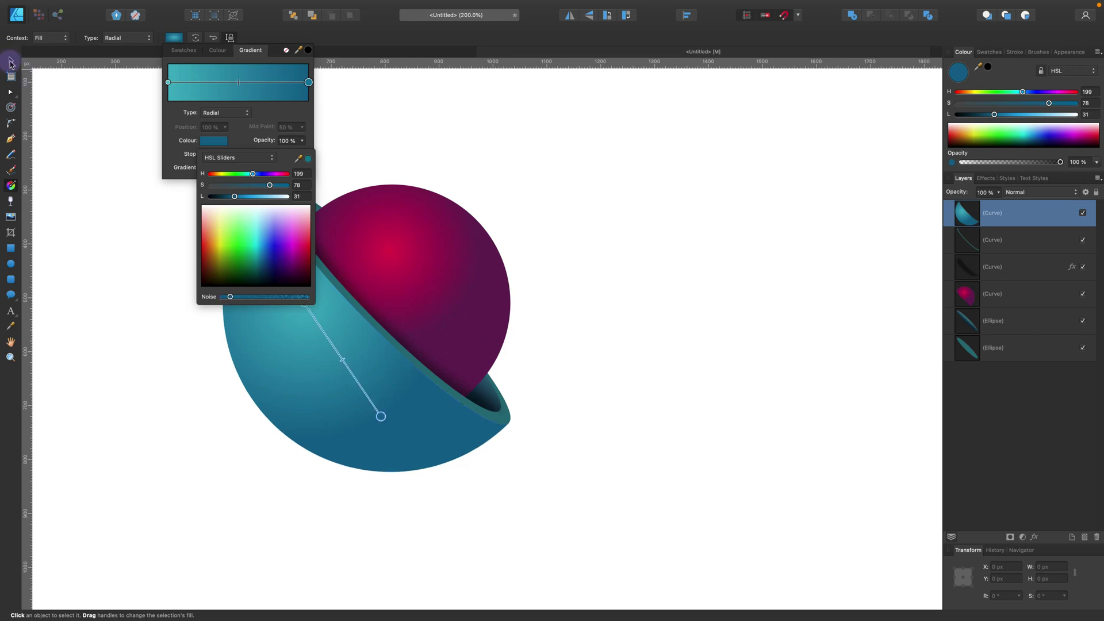
pyautogui.click(11, 60)
pyautogui.click(73, 120)
# Recolour the second curve and bottom ellipse to a darker blue-teal (H 198, S 53, L 30).
pyautogui.click(297, 230)
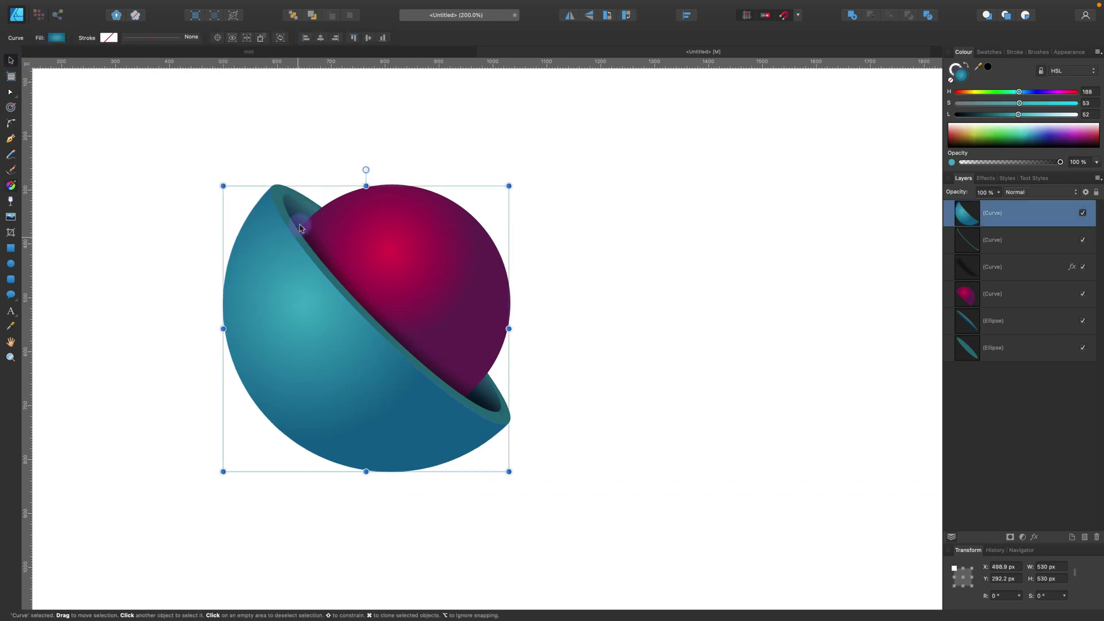
pyautogui.click(306, 200)
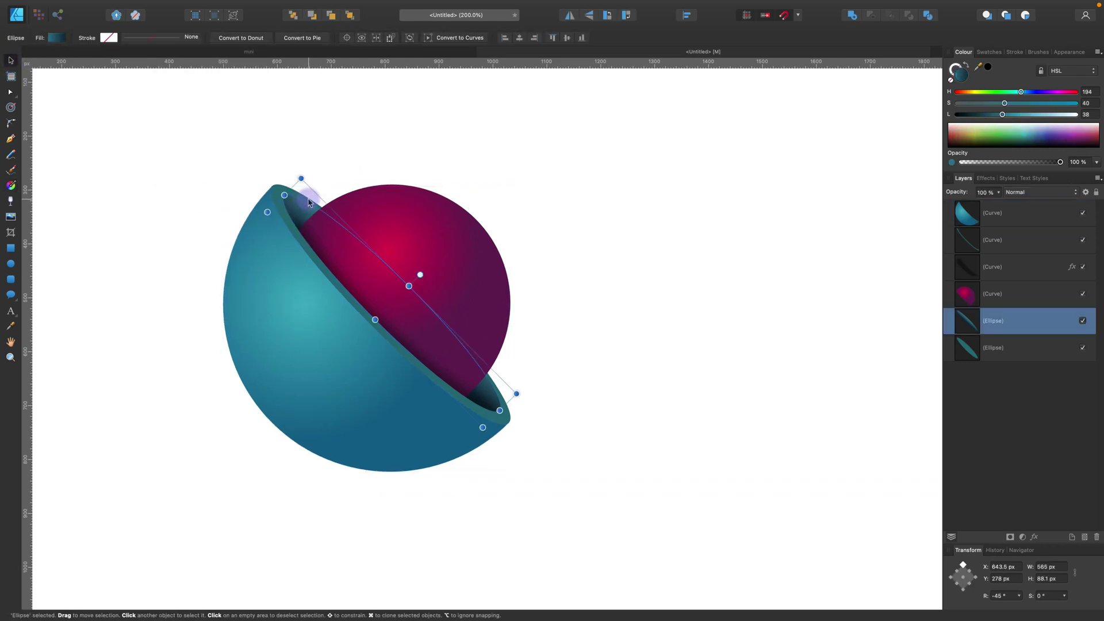
pyautogui.click(276, 190)
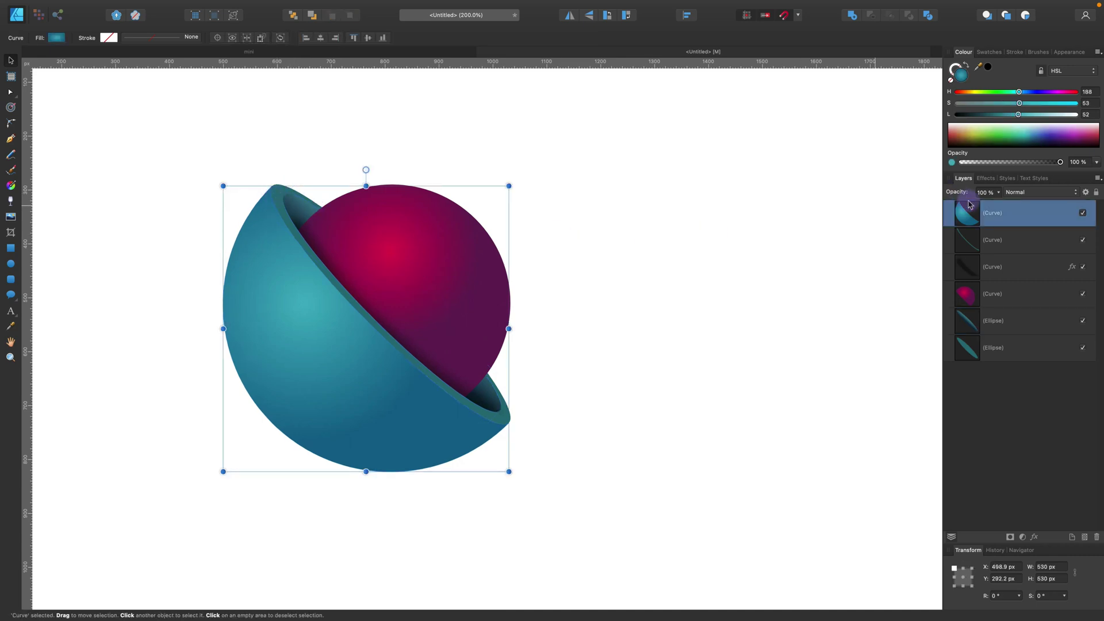
pyautogui.click(1022, 253)
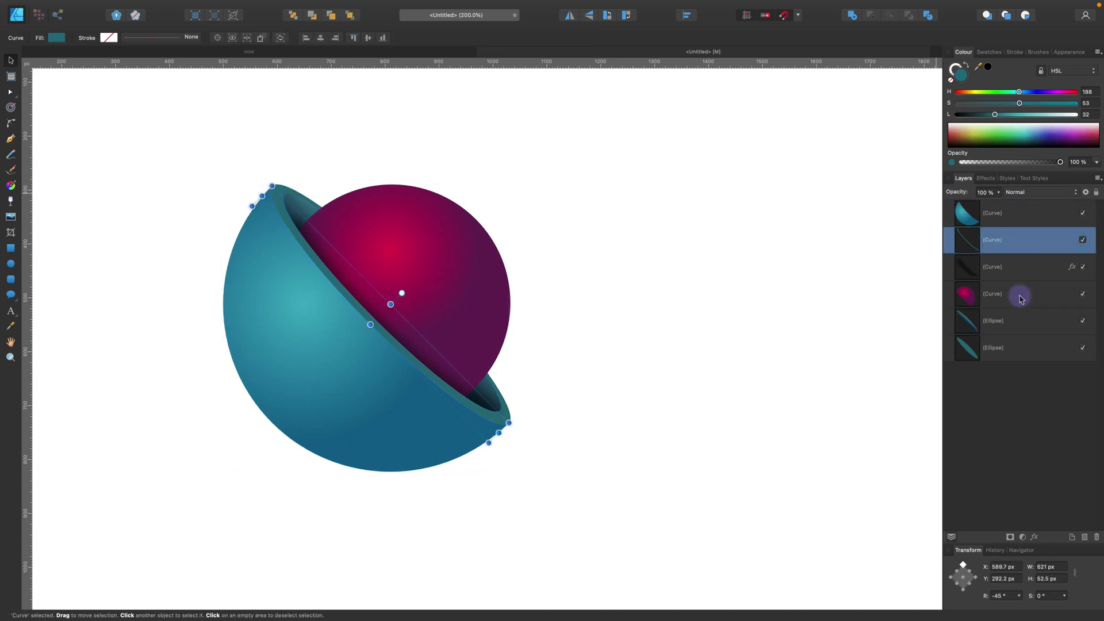
pyautogui.click(1022, 348)
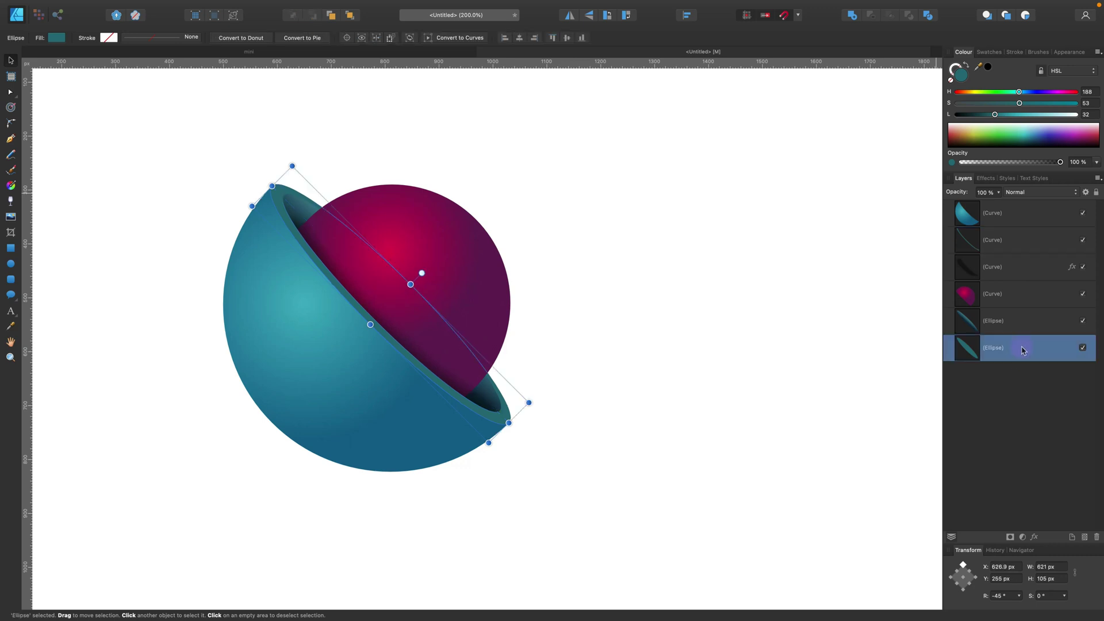
pyautogui.keyDown('super'); pyautogui.click(1016, 247); pyautogui.keyUp('super')
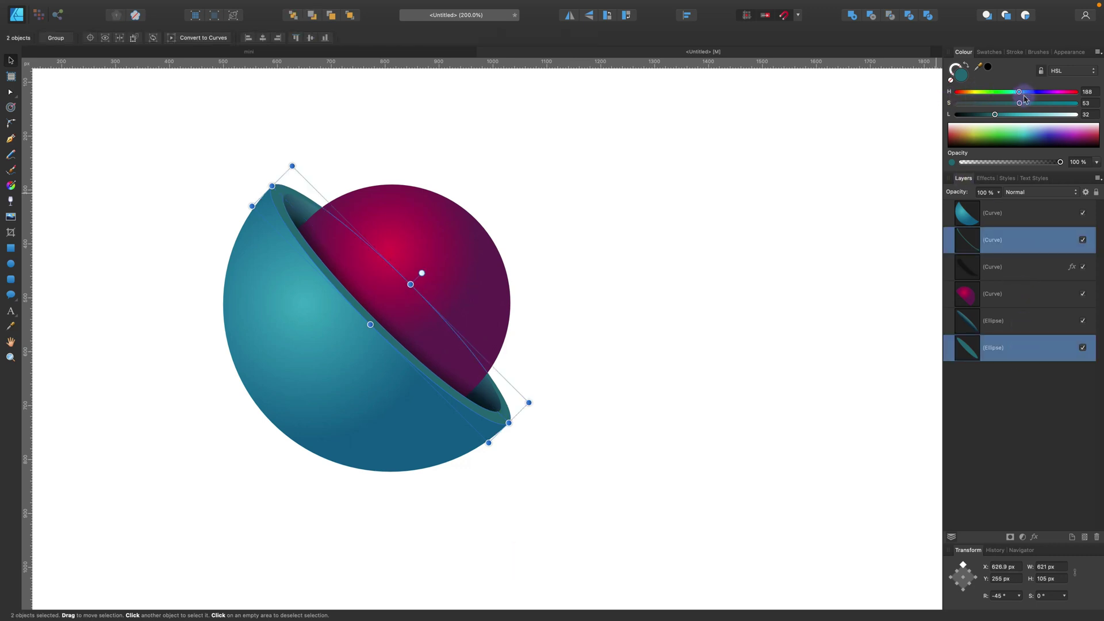
pyautogui.moveTo(1022, 94); pyautogui.dragTo(993, 115)
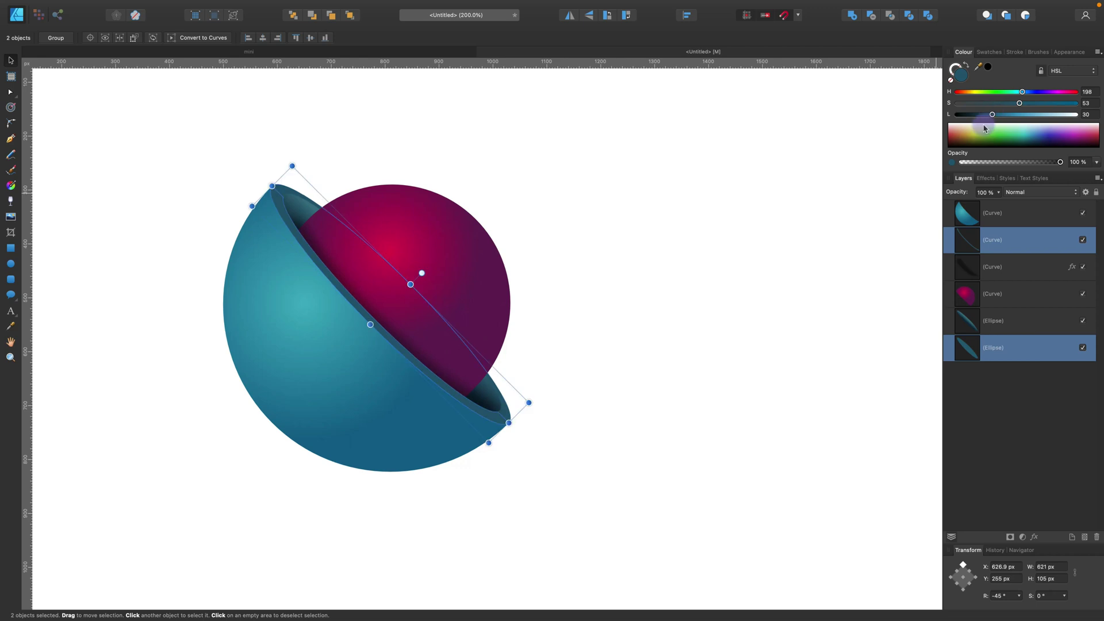
pyautogui.click(862, 205)
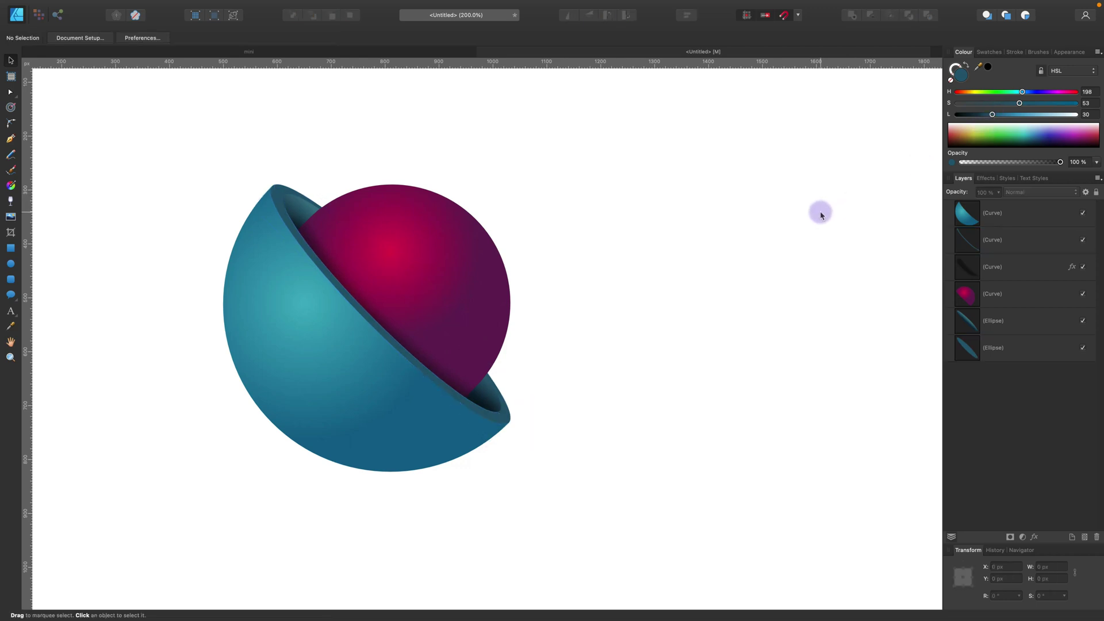
# Scale all six logo pieces to 392.1 px wide and move them down to X 490.9, Y 349.
pyautogui.press('super+minus')
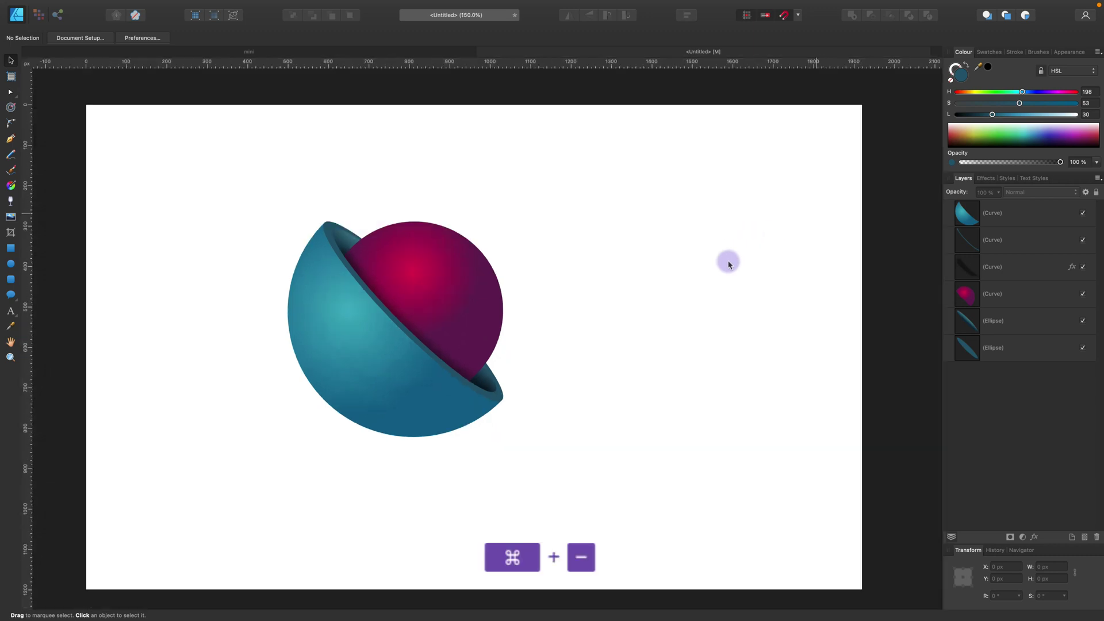
pyautogui.moveTo(320, 224); pyautogui.dragTo(582, 448)
pyautogui.moveTo(494, 396); pyautogui.dragTo(459, 363)
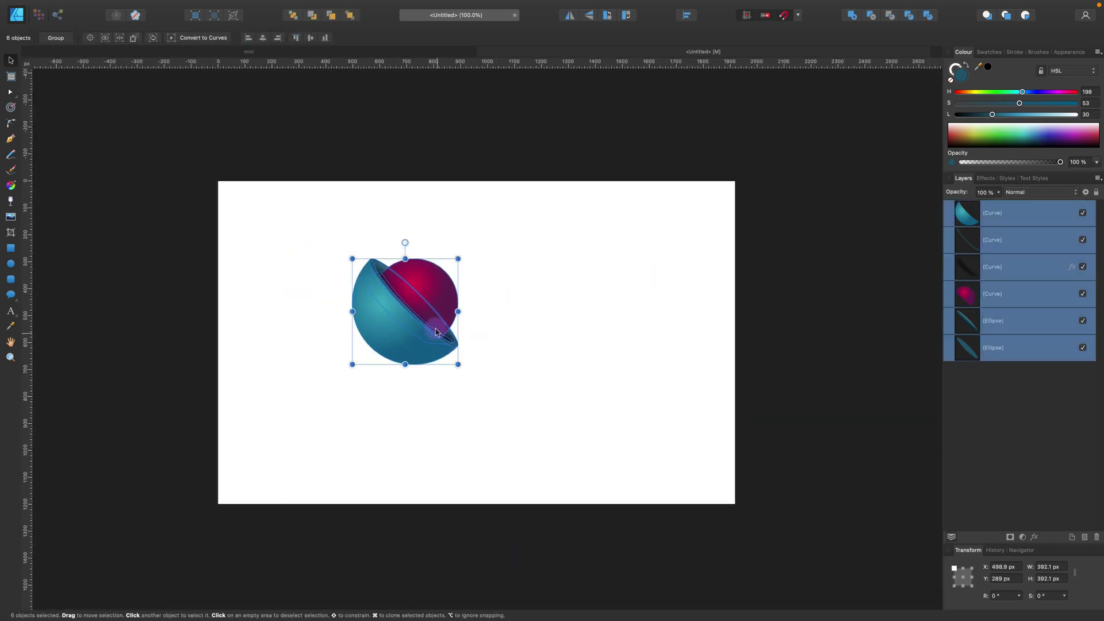
pyautogui.moveTo(435, 324); pyautogui.dragTo(433, 340)
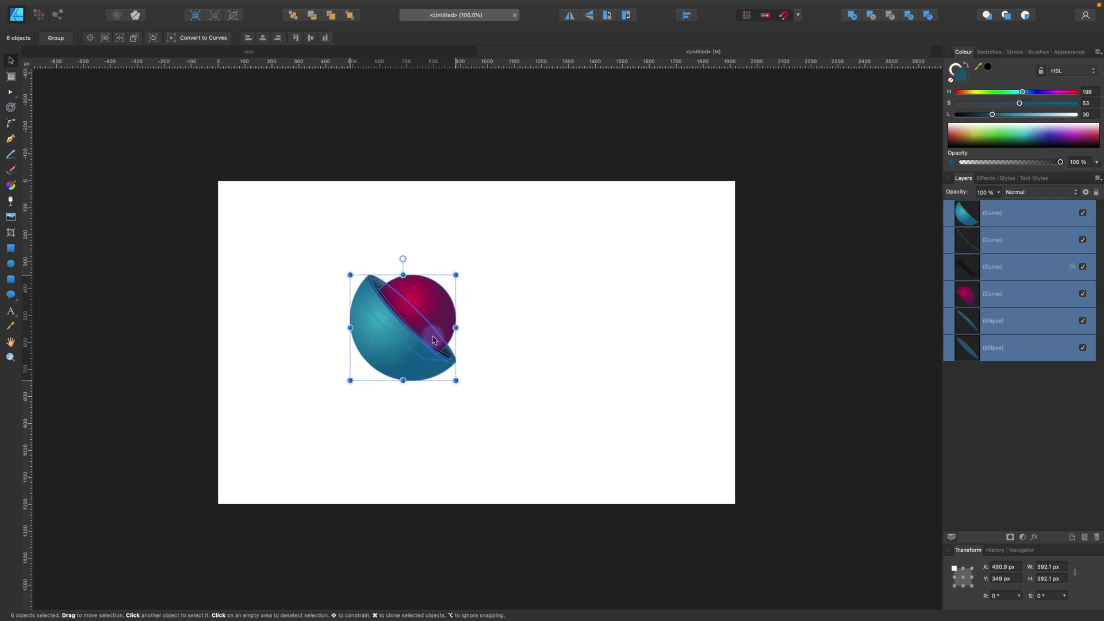
# Add 'YourBrand' art text right of the logo mark, scaled to about 145.7 pt.
pyautogui.click(525, 326)
pyautogui.click(11, 310)
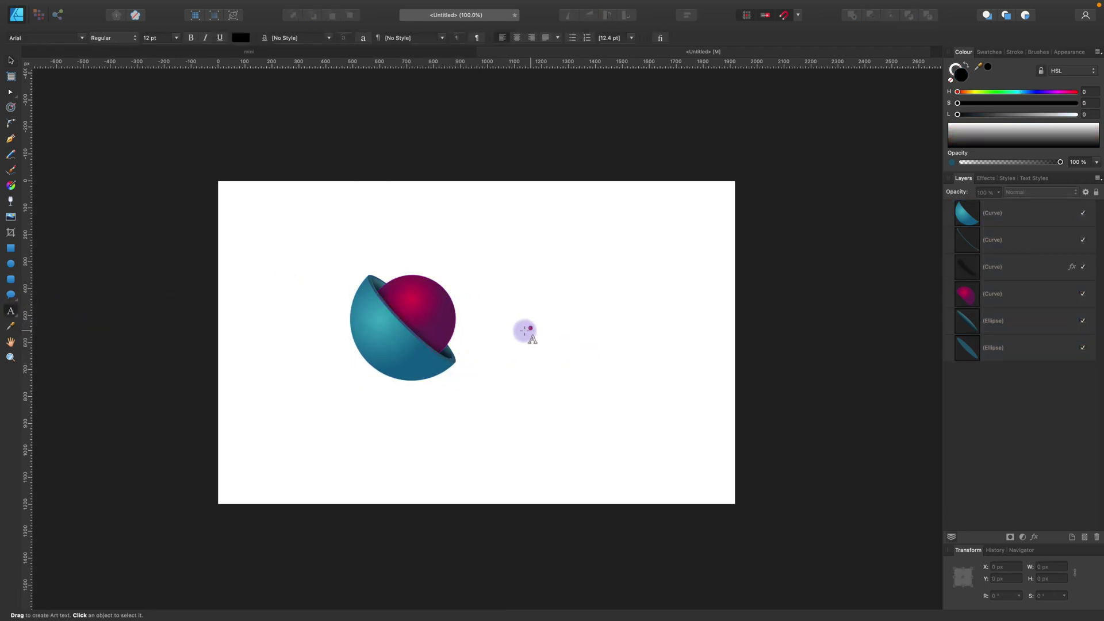
pyautogui.click(525, 330)
pyautogui.write('BAR')
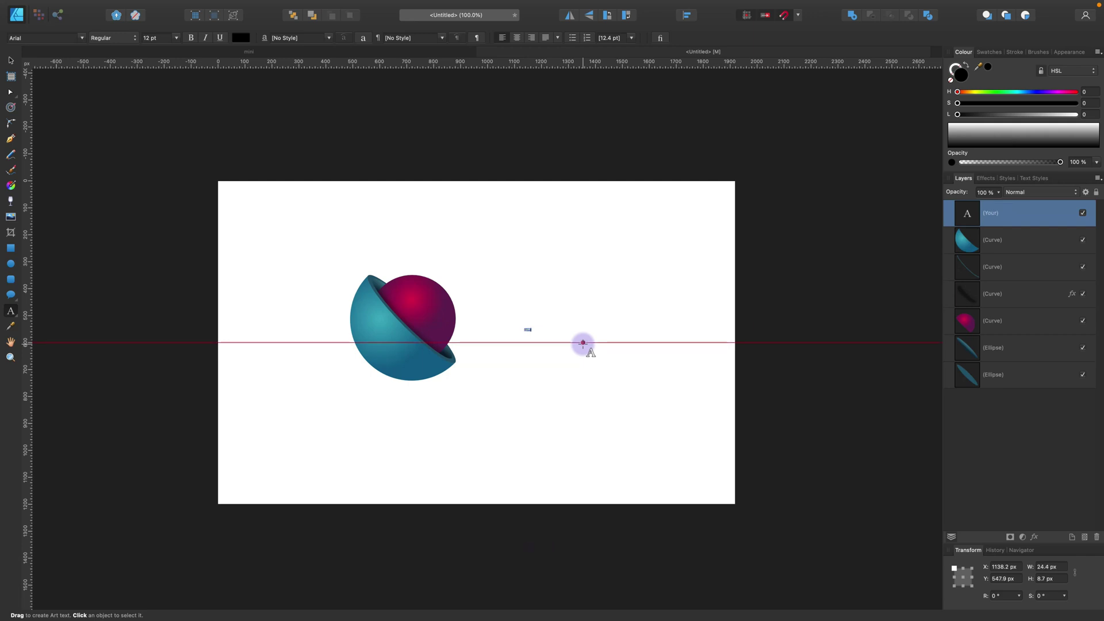
pyautogui.write(' Ad')
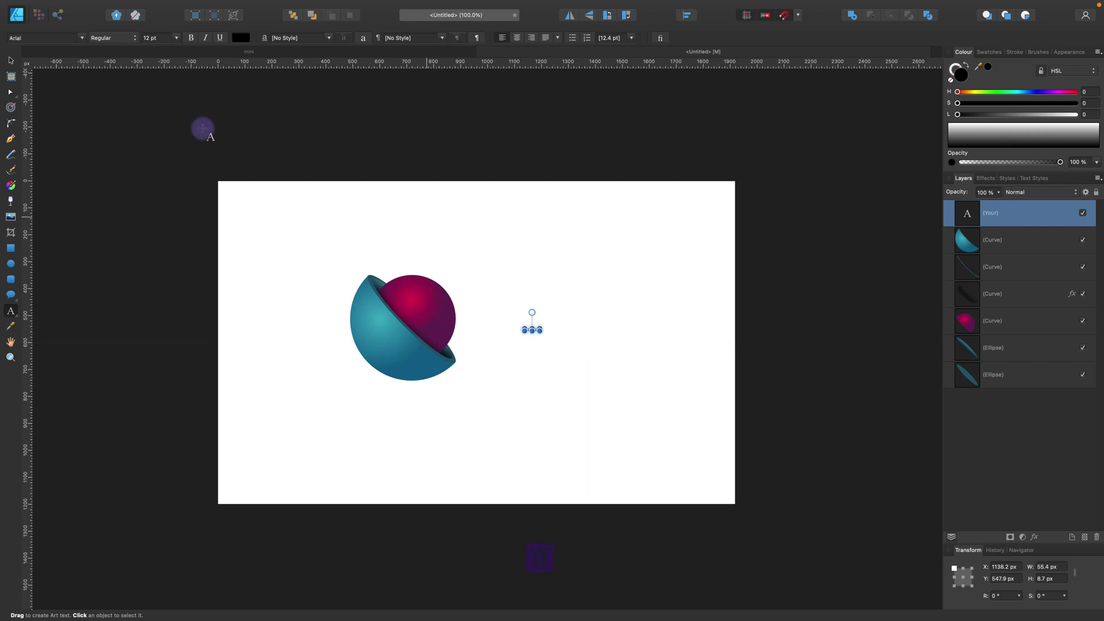
pyautogui.click(11, 60)
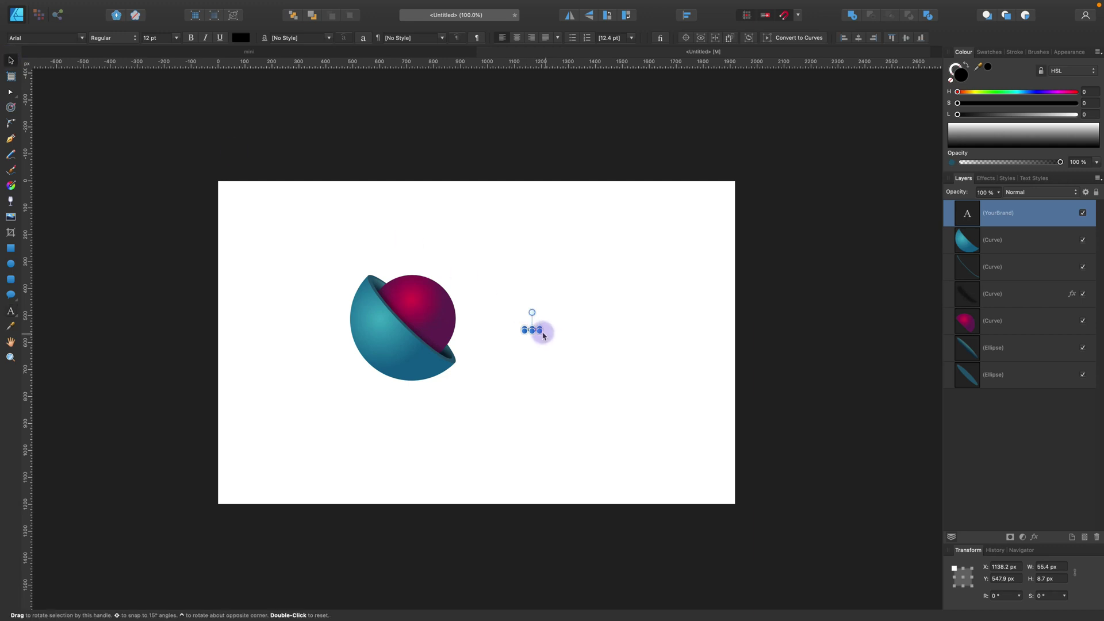
pyautogui.moveTo(540, 330); pyautogui.dragTo(700, 428)
pyautogui.moveTo(655, 374); pyautogui.dragTo(624, 371)
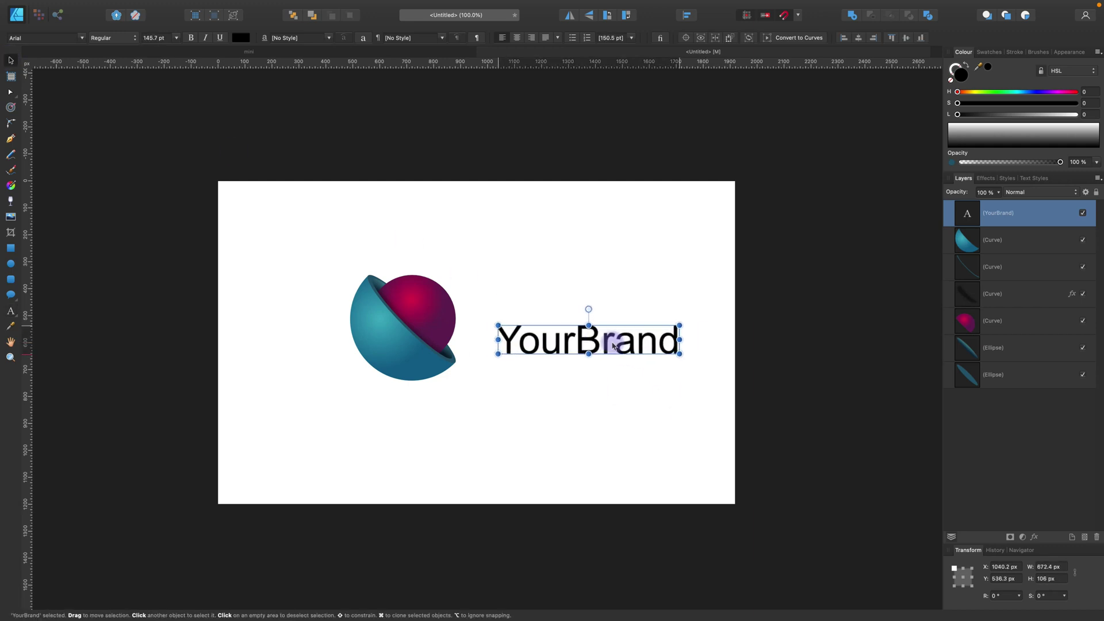
pyautogui.click(62, 36)
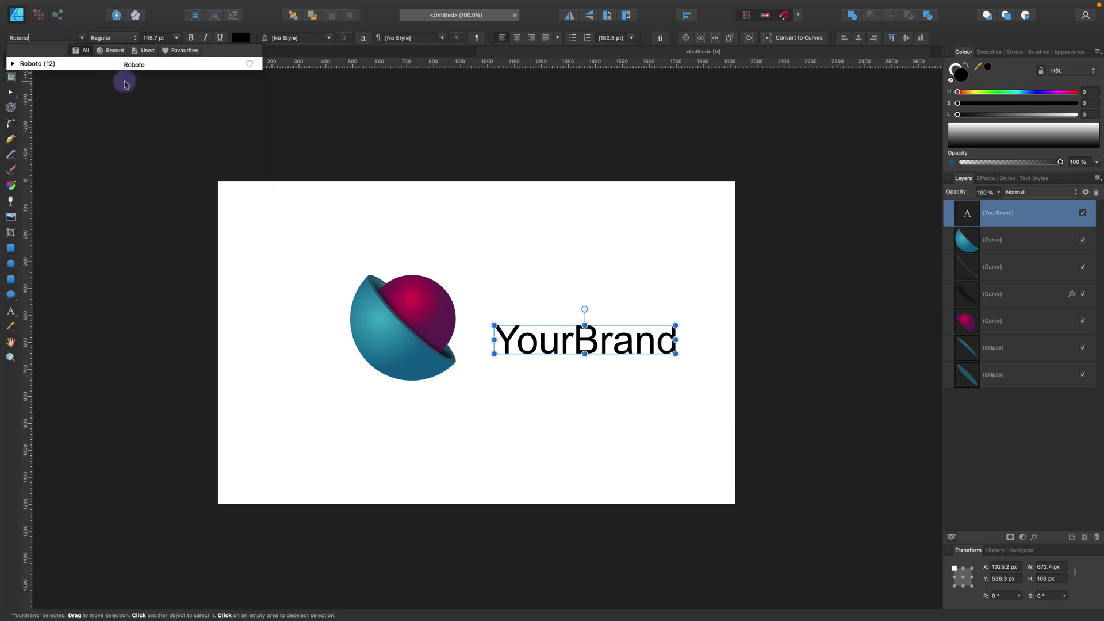
# Set YourBrand in Roboto with 'Your' bold and 'Brand' light.
pyautogui.click(132, 61)
pyautogui.doubleClick(572, 344)
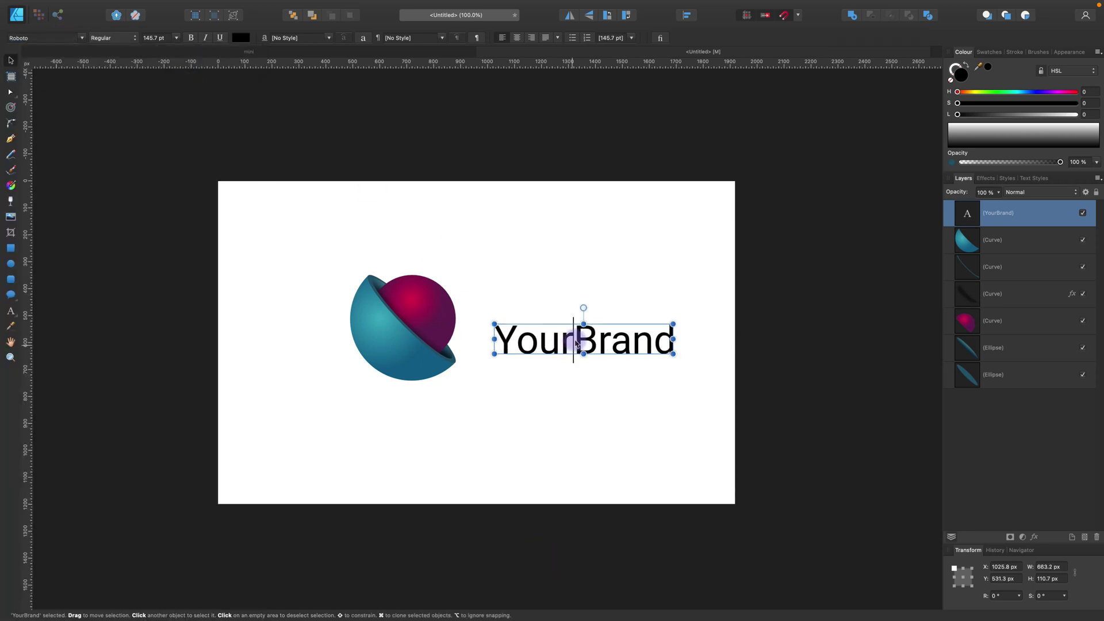
pyautogui.moveTo(573, 339); pyautogui.dragTo(488, 333)
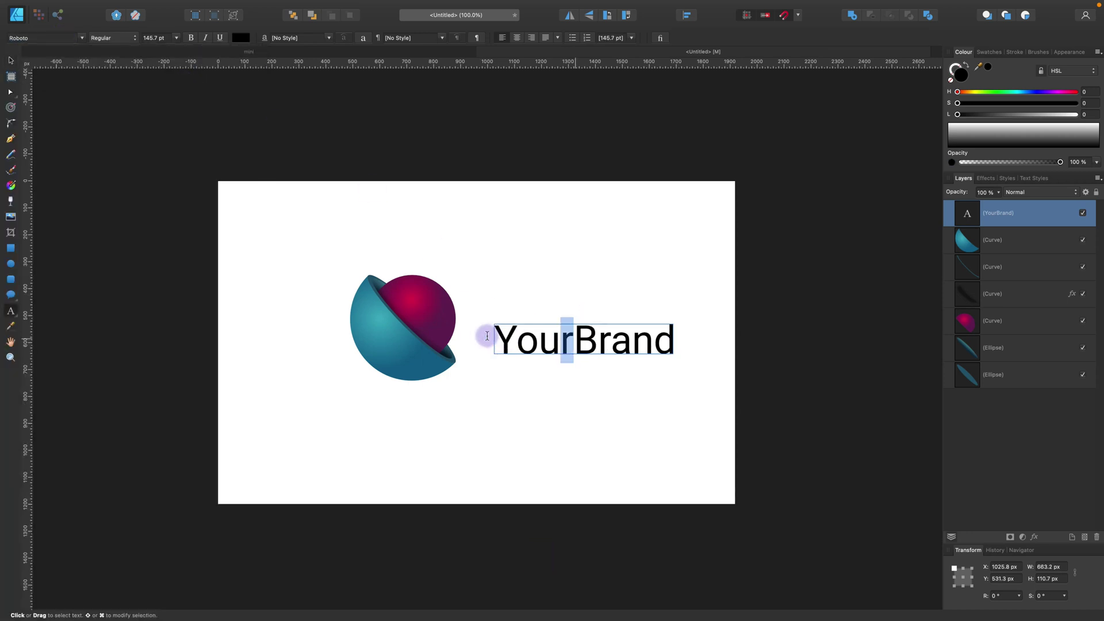
pyautogui.click(130, 38)
pyautogui.click(332, 220)
pyautogui.moveTo(578, 339); pyautogui.dragTo(715, 352)
pyautogui.click(136, 38)
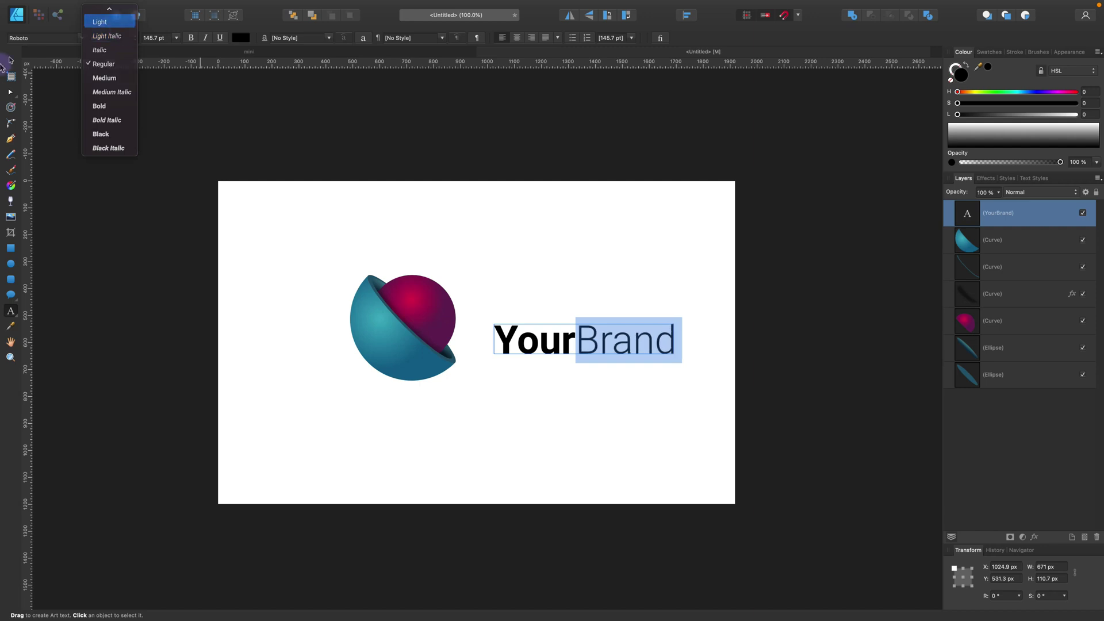
pyautogui.click(109, 23)
# Enlarge the text to about 172.8 pt and centre the whole logo lockup on the page.
pyautogui.click(11, 62)
pyautogui.moveTo(682, 318); pyautogui.dragTo(707, 318)
pyautogui.moveTo(659, 347); pyautogui.dragTo(605, 333)
pyautogui.moveTo(288, 231); pyautogui.dragTo(746, 414)
pyautogui.moveTo(657, 343); pyautogui.dragTo(615, 348)
pyautogui.click(591, 241)
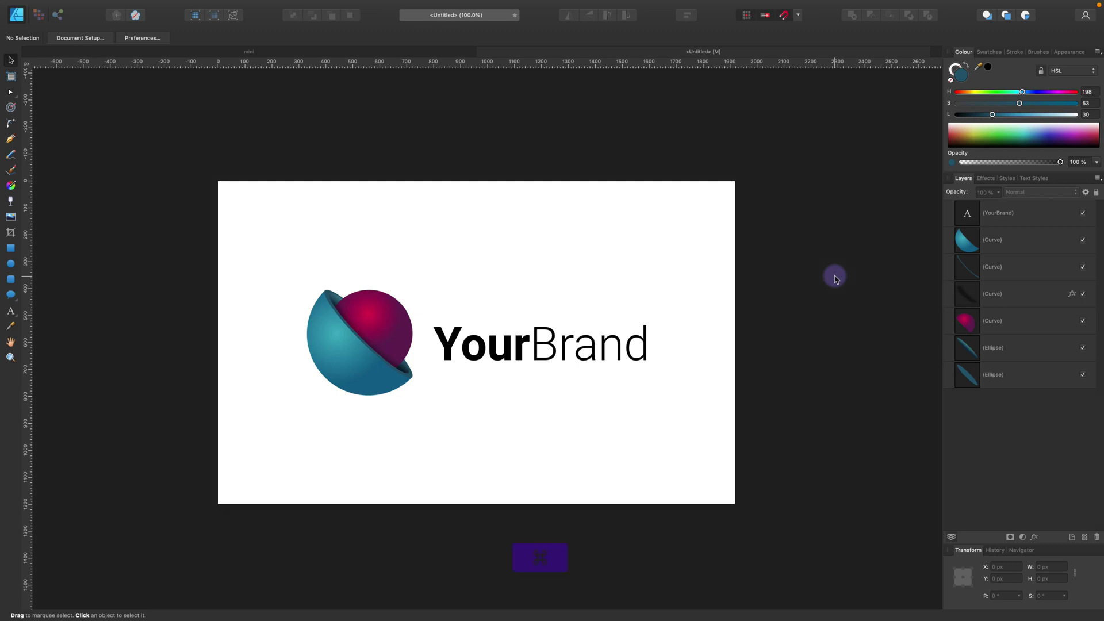
pyautogui.press('super+0')
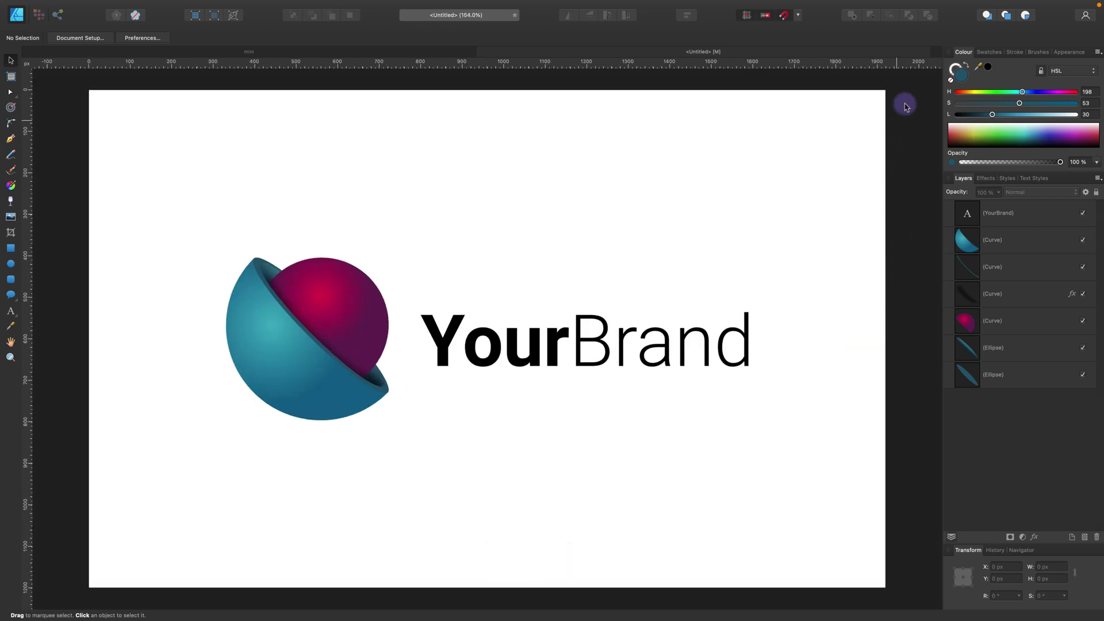